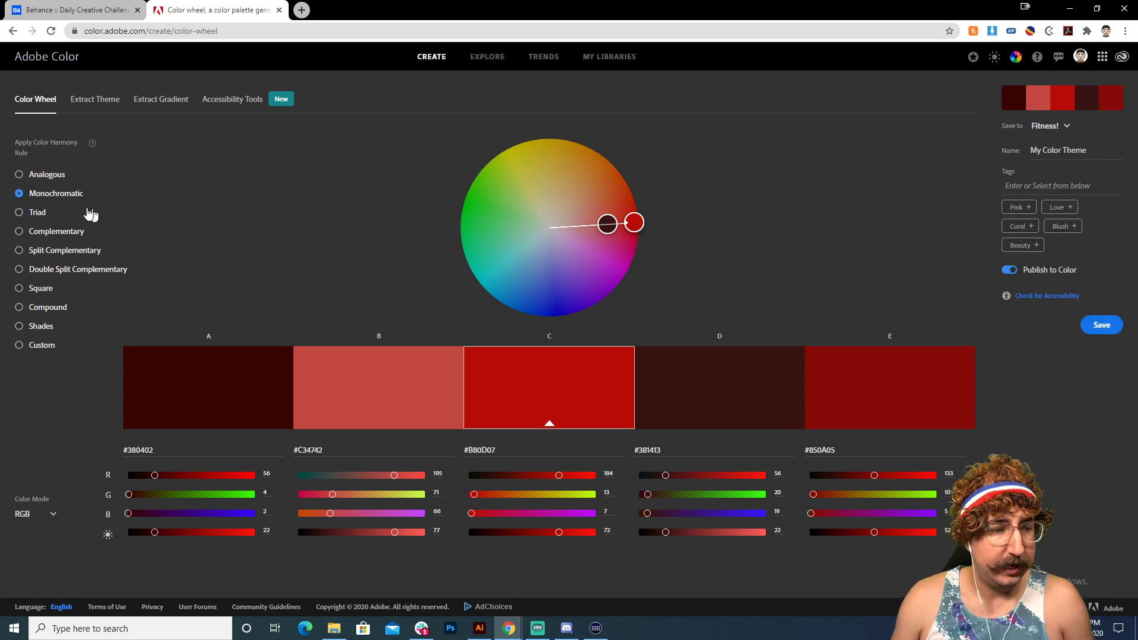
# - Save a Triad harmony color theme named Australia to the Fitness! library with publishing to Color turned off
pyautogui.click(32, 215)
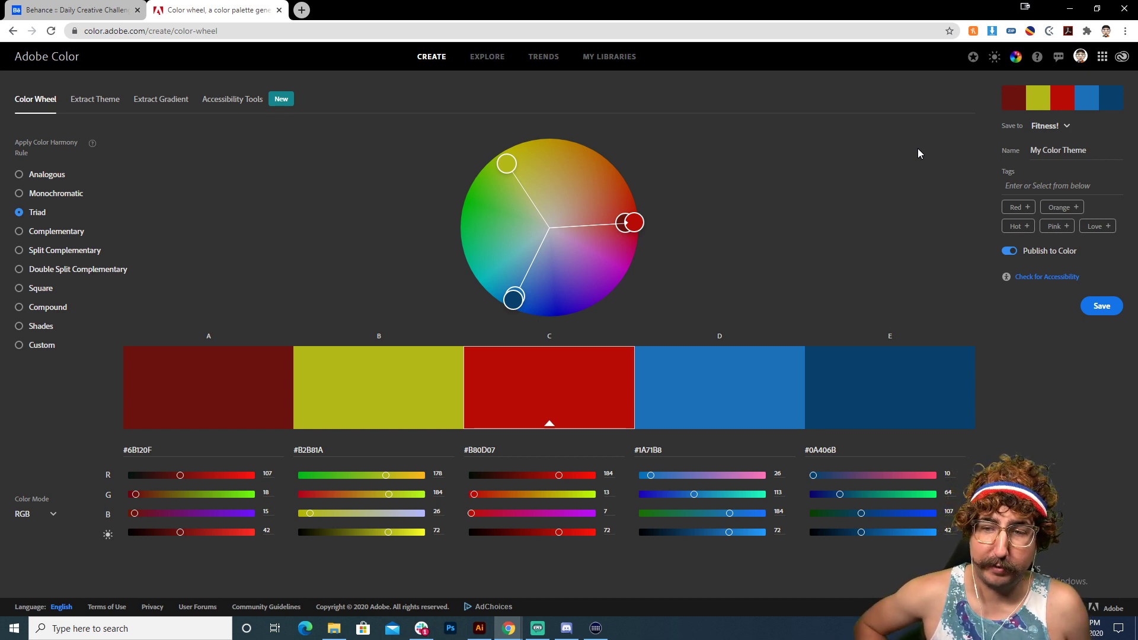
pyautogui.moveTo(1090, 148); pyautogui.dragTo(1000, 150)
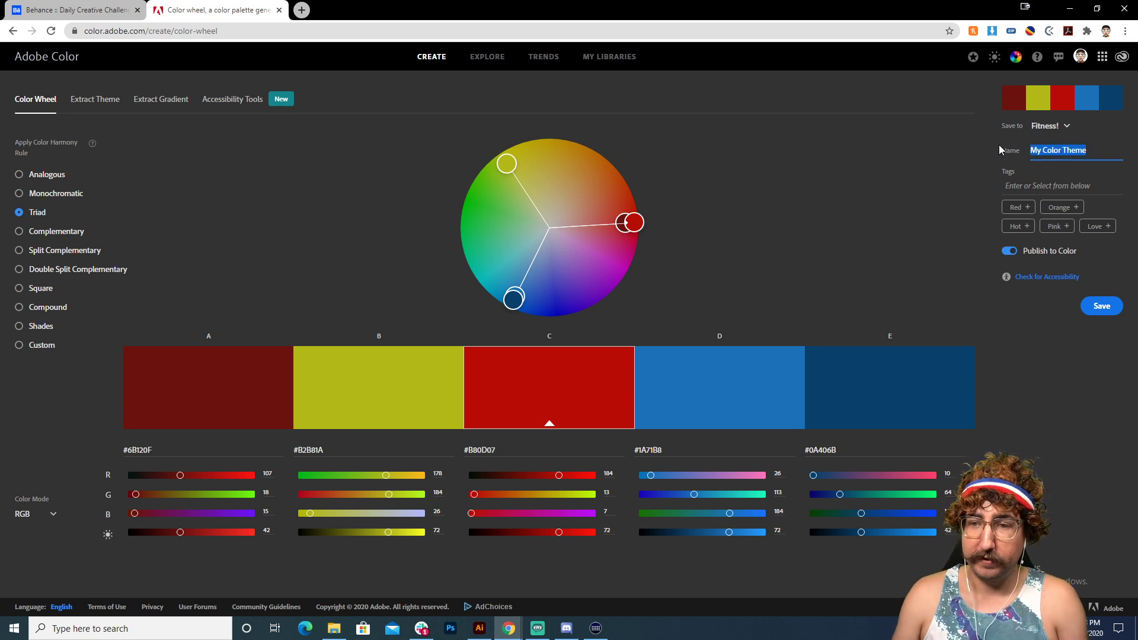
pyautogui.write('A')
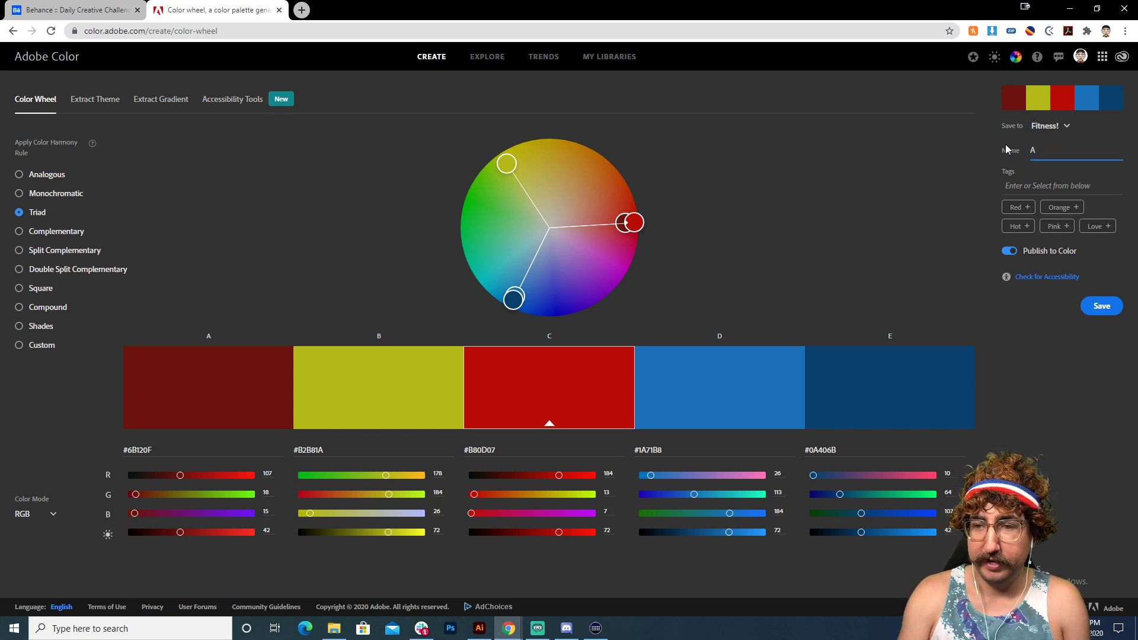
pyautogui.write('ustralia')
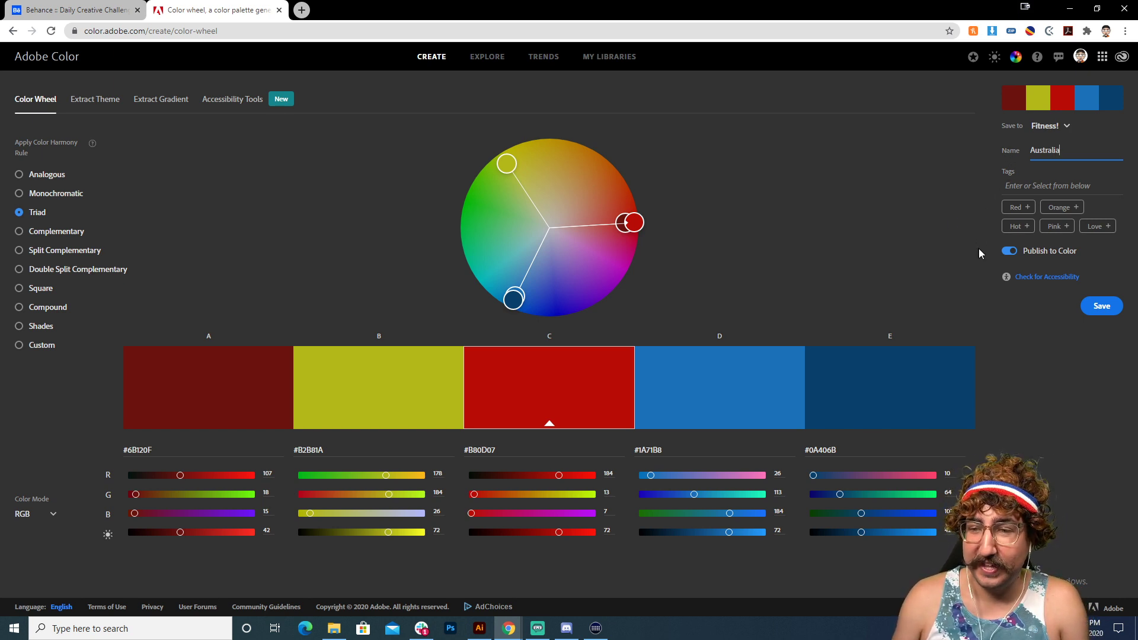
pyautogui.click(1009, 251)
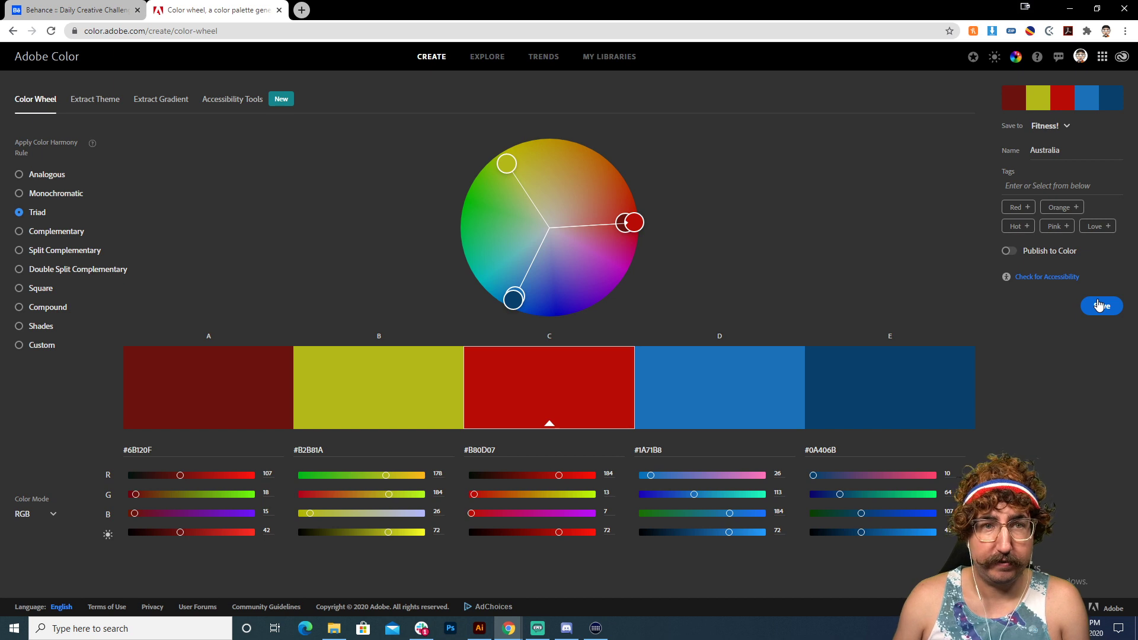
pyautogui.click(1100, 306)
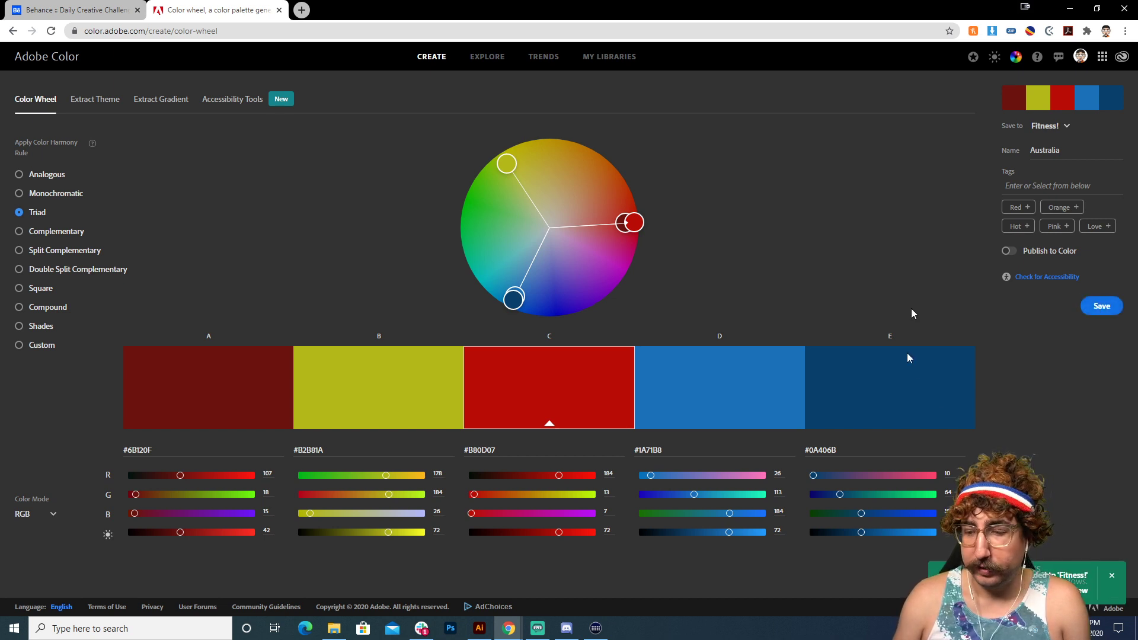
# - Switch to Illustrator and display the color themes stored in the Fitness! library
pyautogui.click(479, 627)
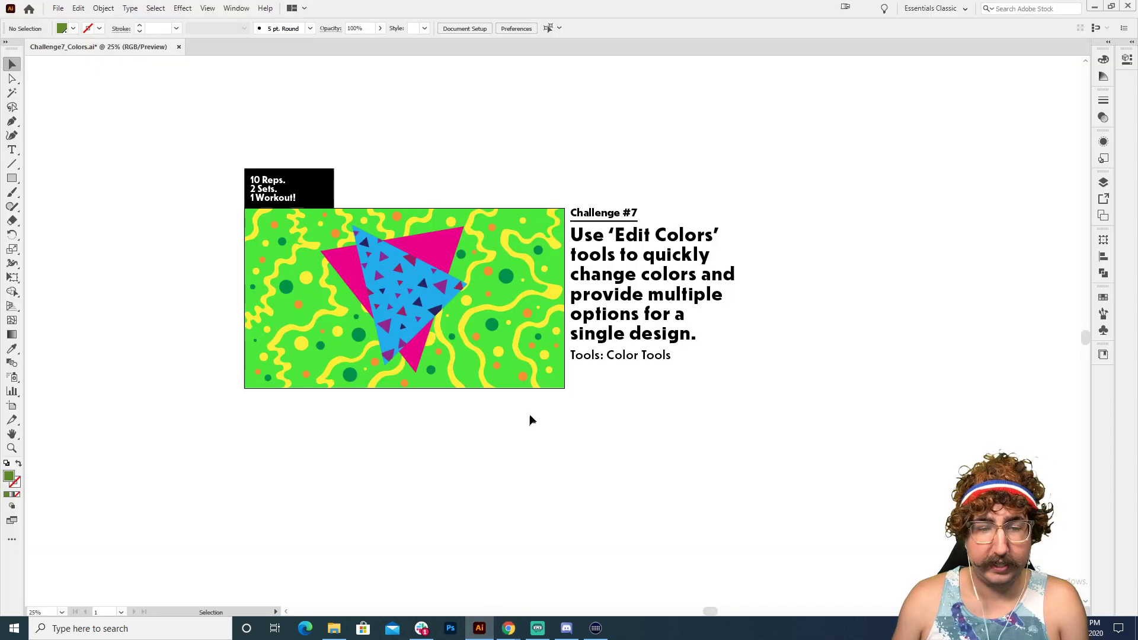
pyautogui.click(1103, 354)
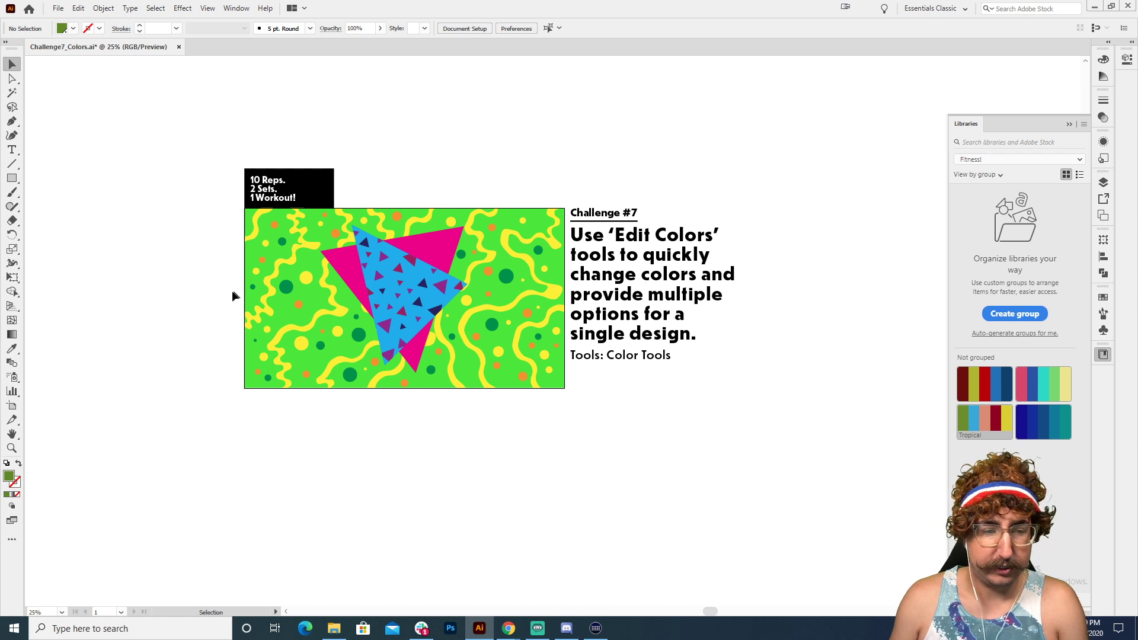
# - Duplicate the patterned triangle artwork onto the empty canvas below and to the left of the original
pyautogui.moveTo(201, 236); pyautogui.dragTo(594, 424)
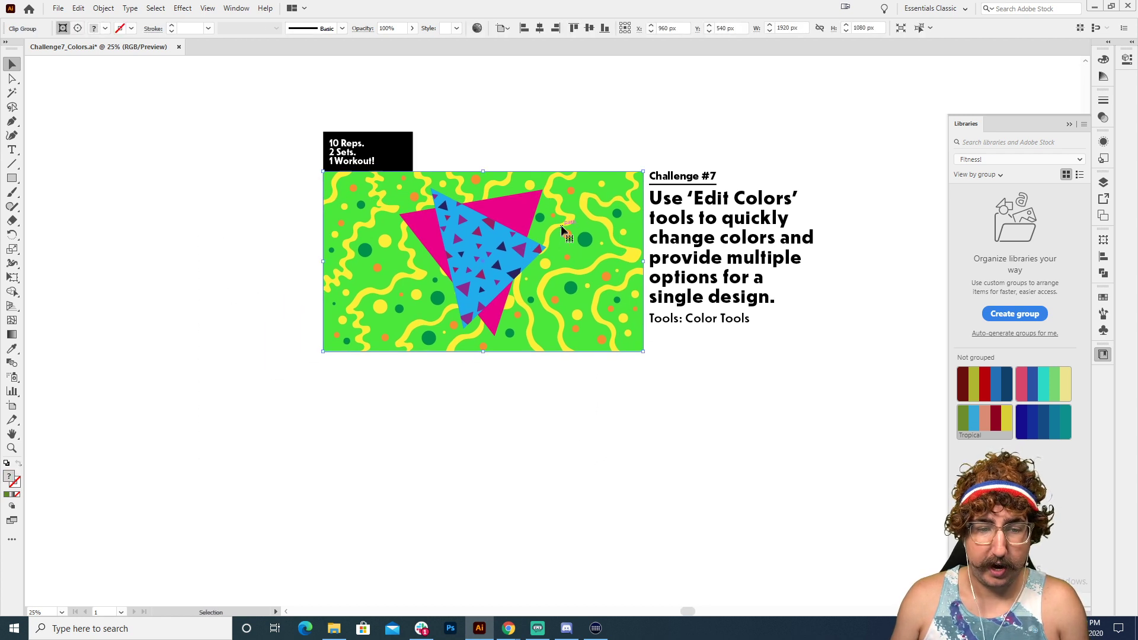
pyautogui.keyDown('alt'); pyautogui.moveTo(563, 236); pyautogui.dragTo(300, 460); pyautogui.keyUp('alt')
pyautogui.press('z')
pyautogui.click(320, 474)
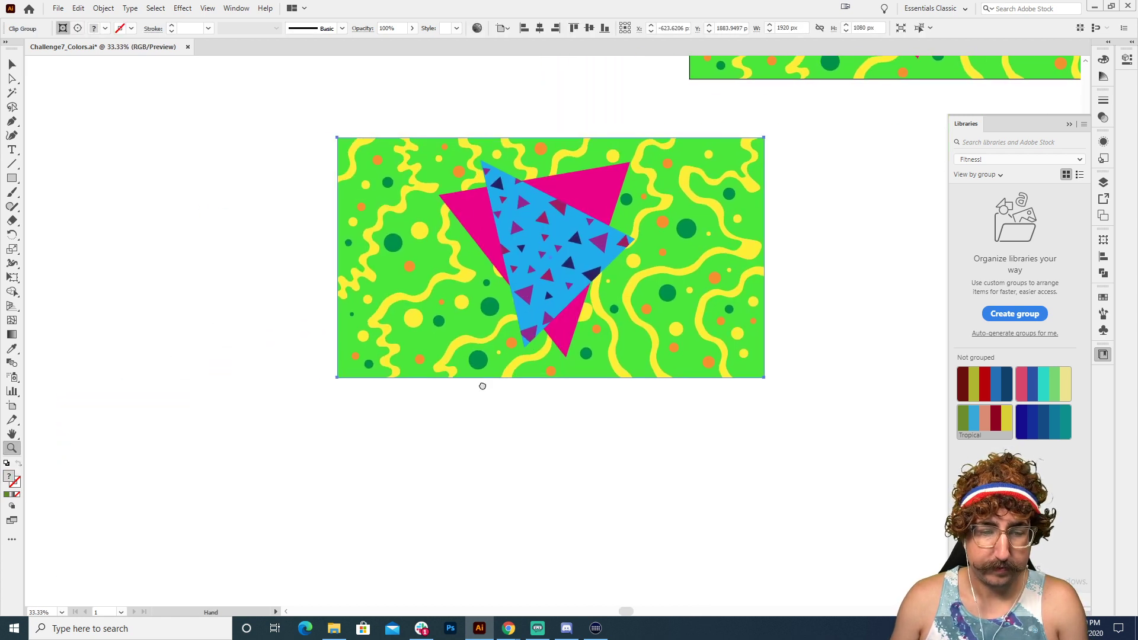
pyautogui.click(593, 261)
pyautogui.moveTo(591, 259); pyautogui.dragTo(560, 273)
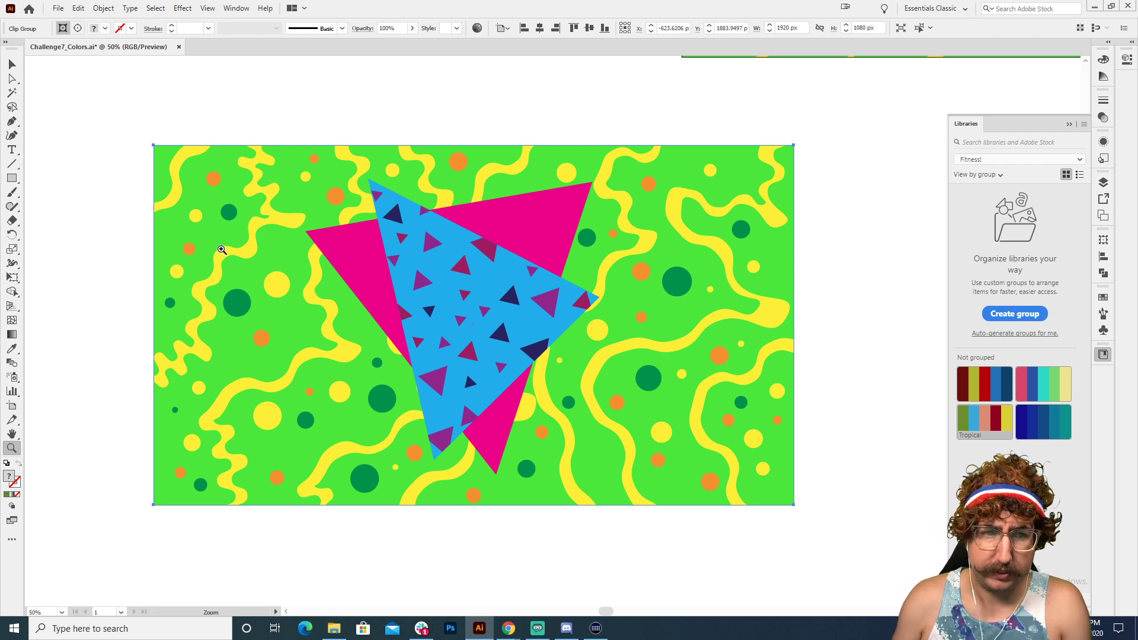
pyautogui.press('v')
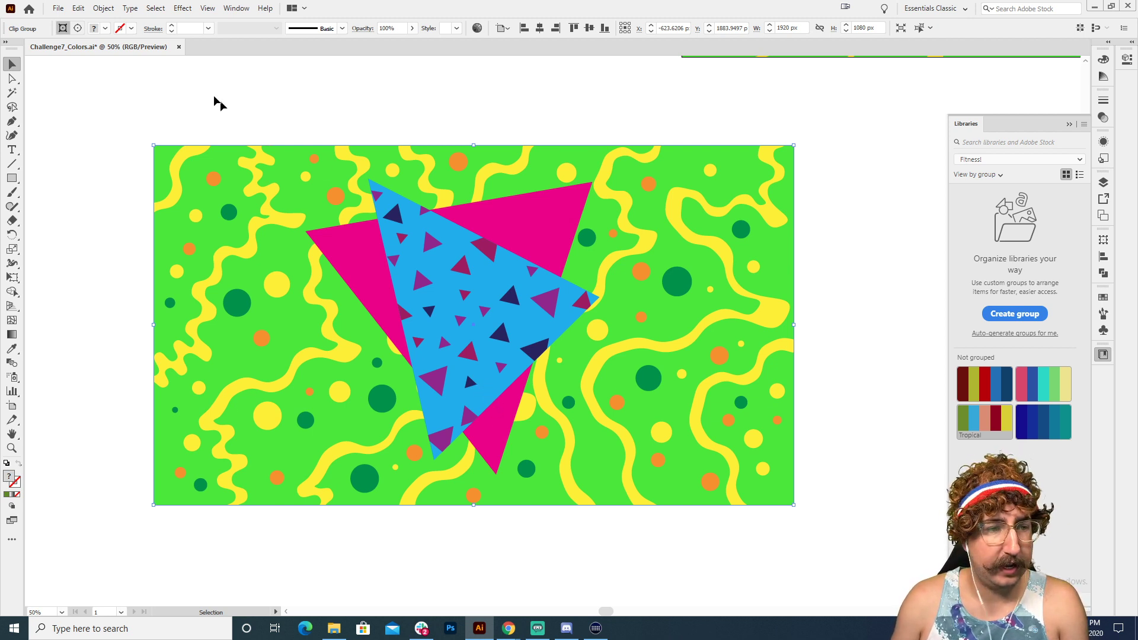
pyautogui.click(79, 9)
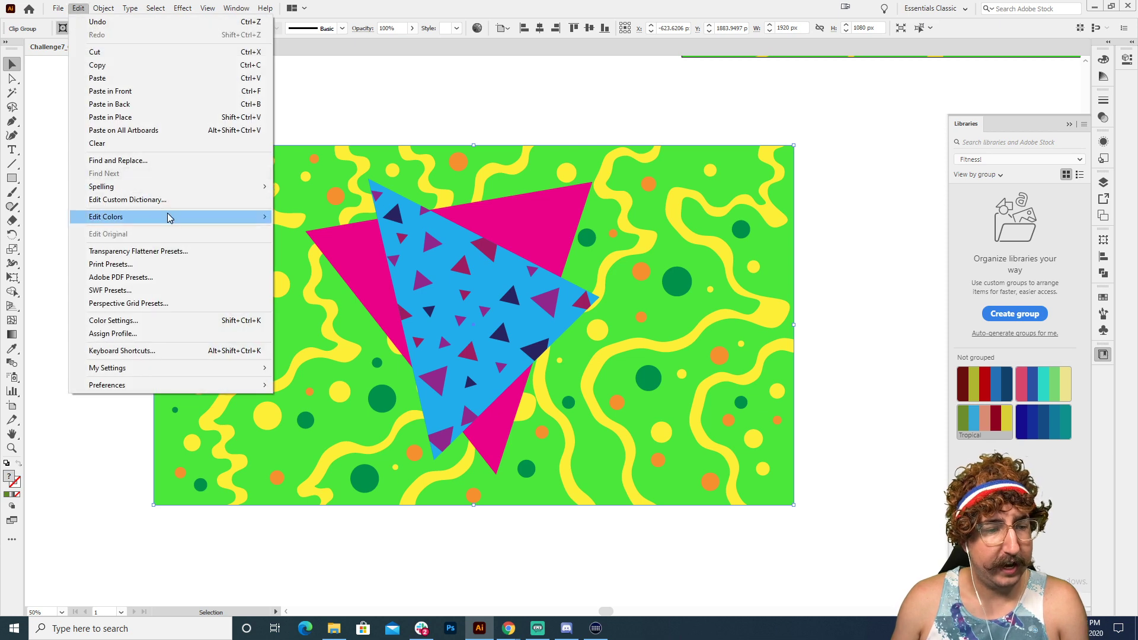
pyautogui.moveTo(169, 217)
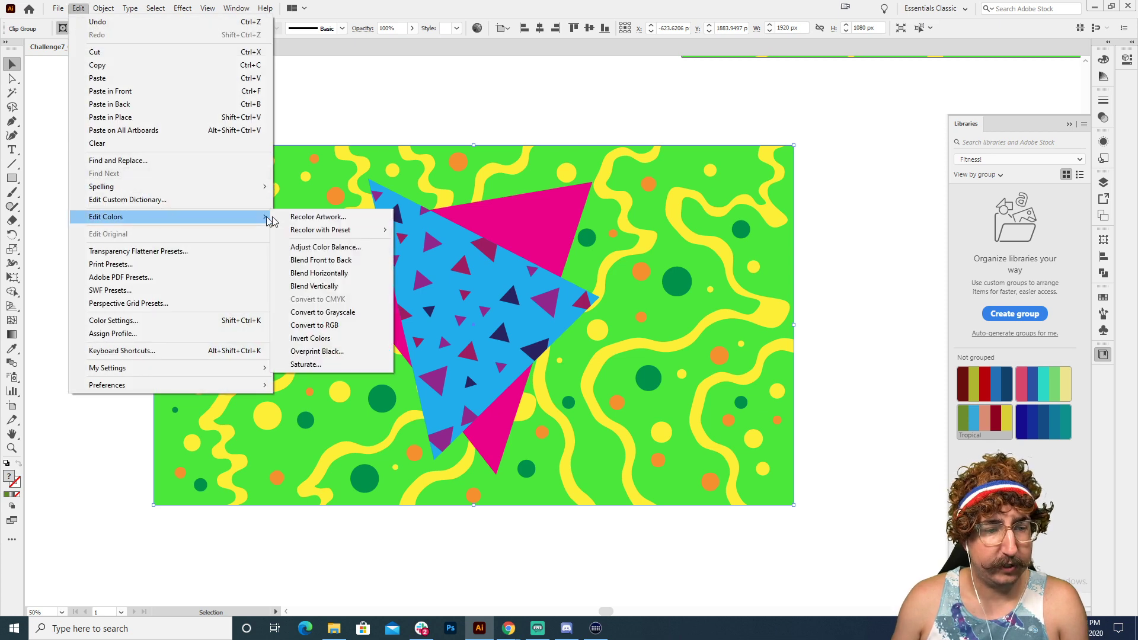
pyautogui.click(313, 218)
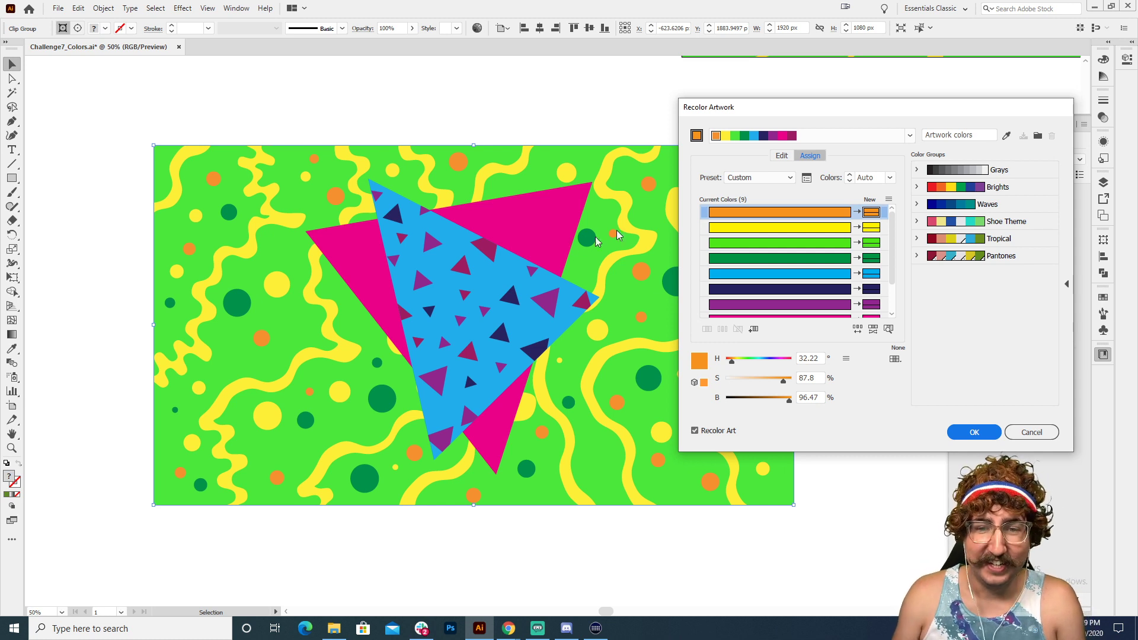
pyautogui.moveTo(805, 113); pyautogui.dragTo(777, 109)
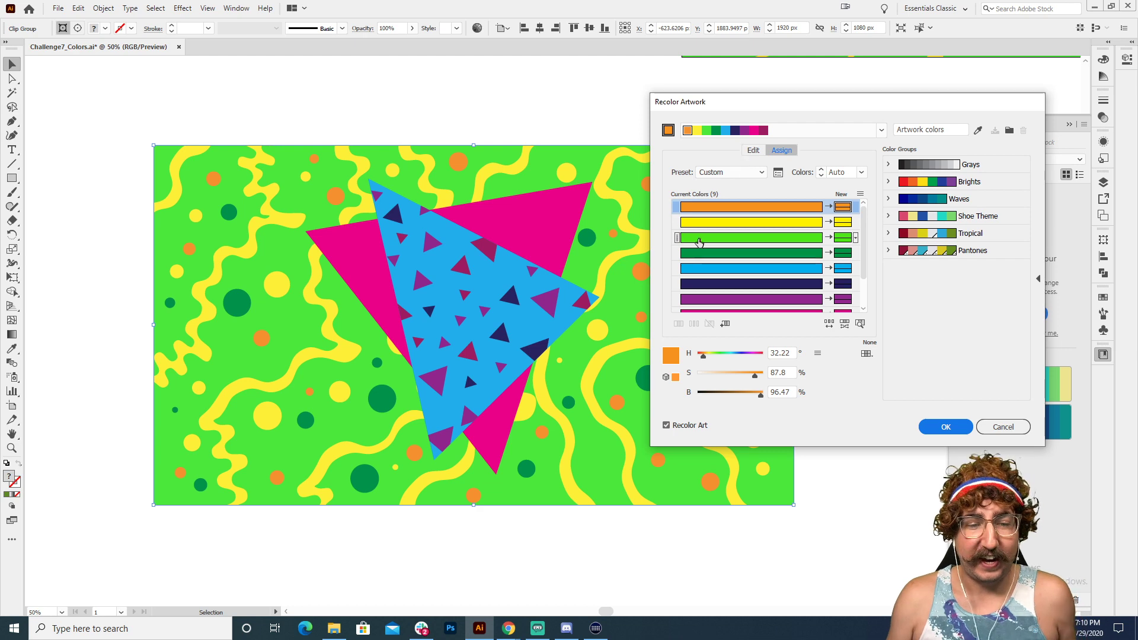
pyautogui.click(1011, 425)
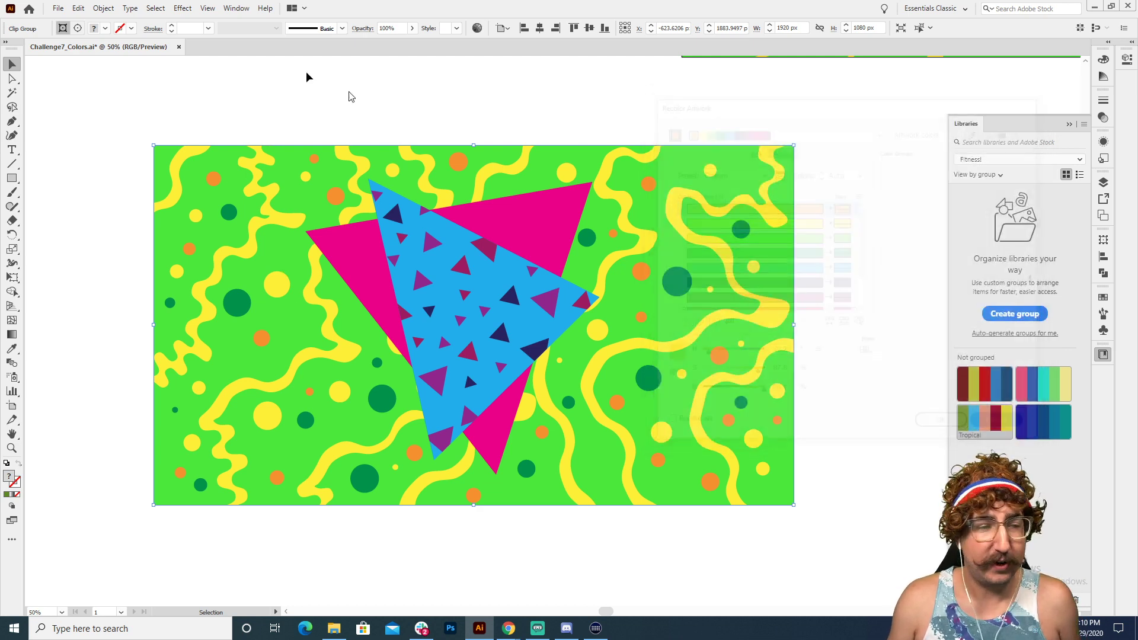
# - Examine the copied artwork's current colors and the available color groups in Recolor Artwork, leaving without applying changes
pyautogui.click(78, 8)
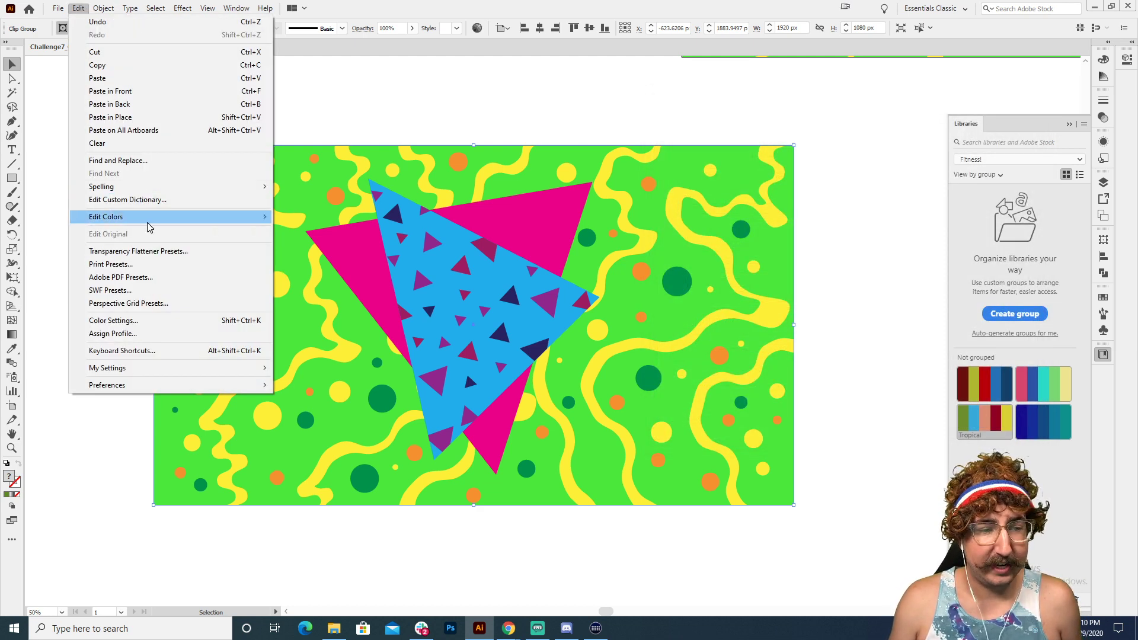
pyautogui.moveTo(148, 217)
pyautogui.click(318, 217)
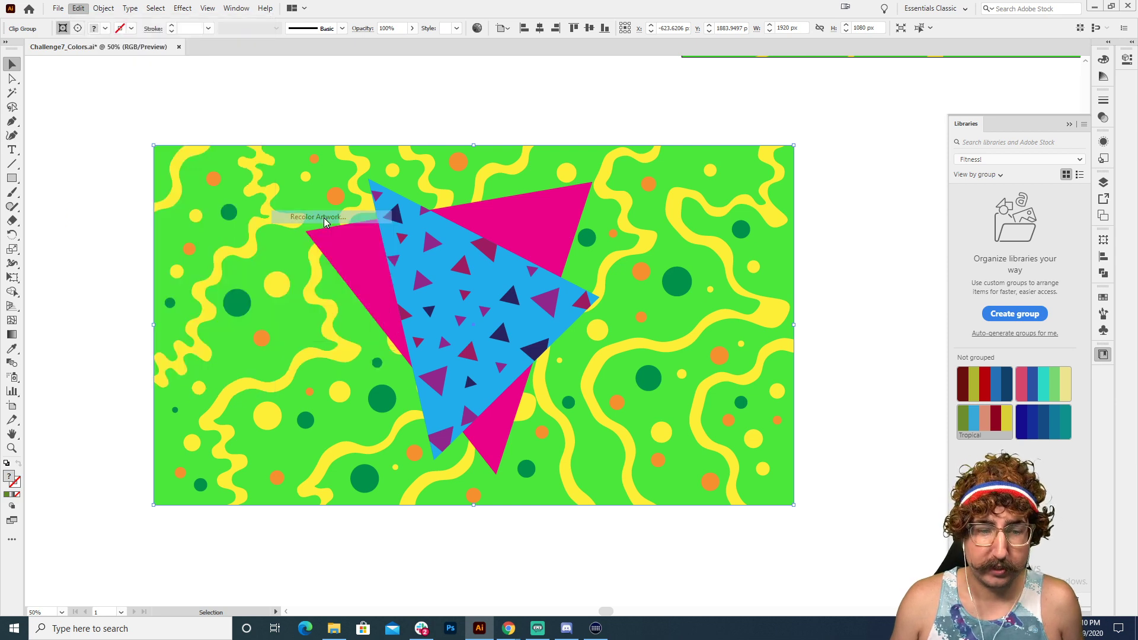
pyautogui.moveTo(742, 103); pyautogui.dragTo(609, 94)
pyautogui.scroll(-1, 642, 208)
pyautogui.scroll(-1, 642, 207)
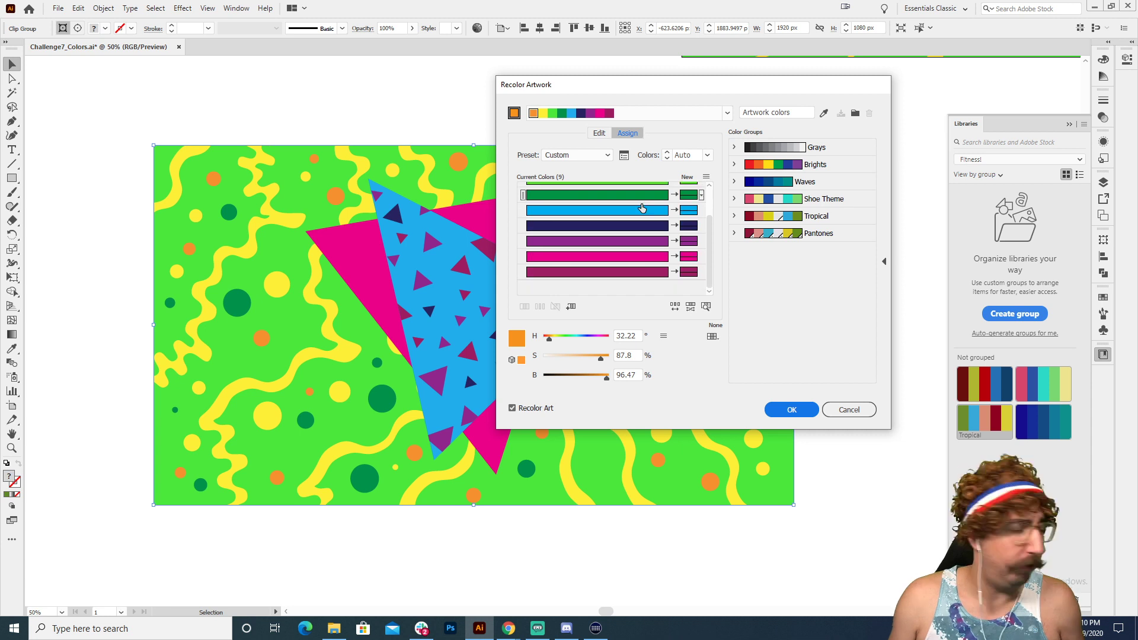
pyautogui.click(633, 228)
pyautogui.scroll(3, 633, 231)
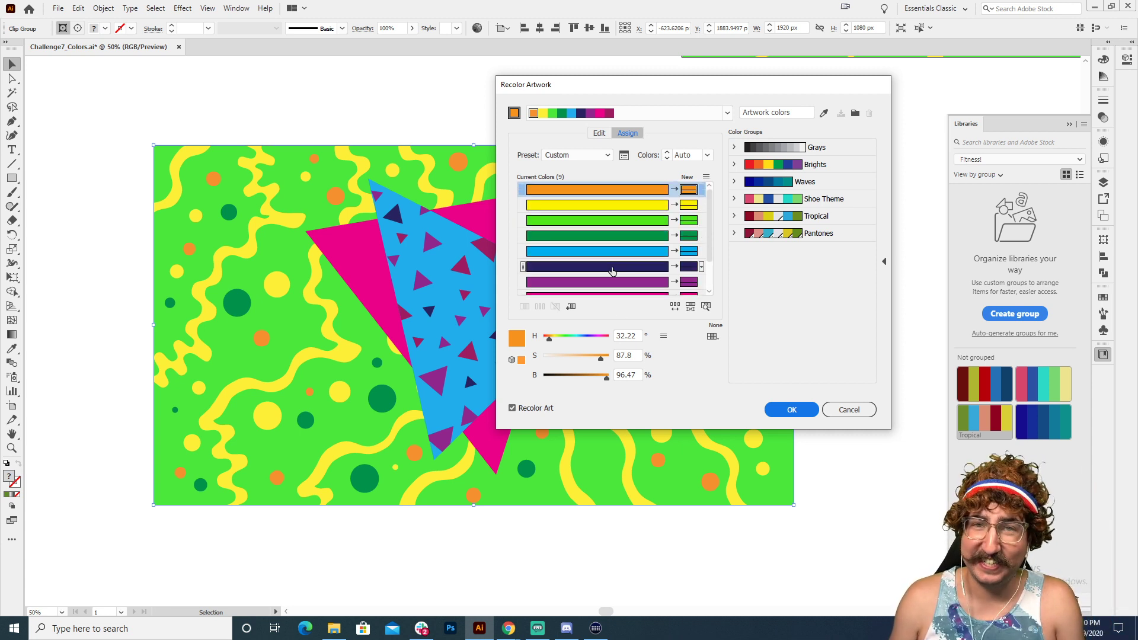
pyautogui.scroll(-4, 617, 231)
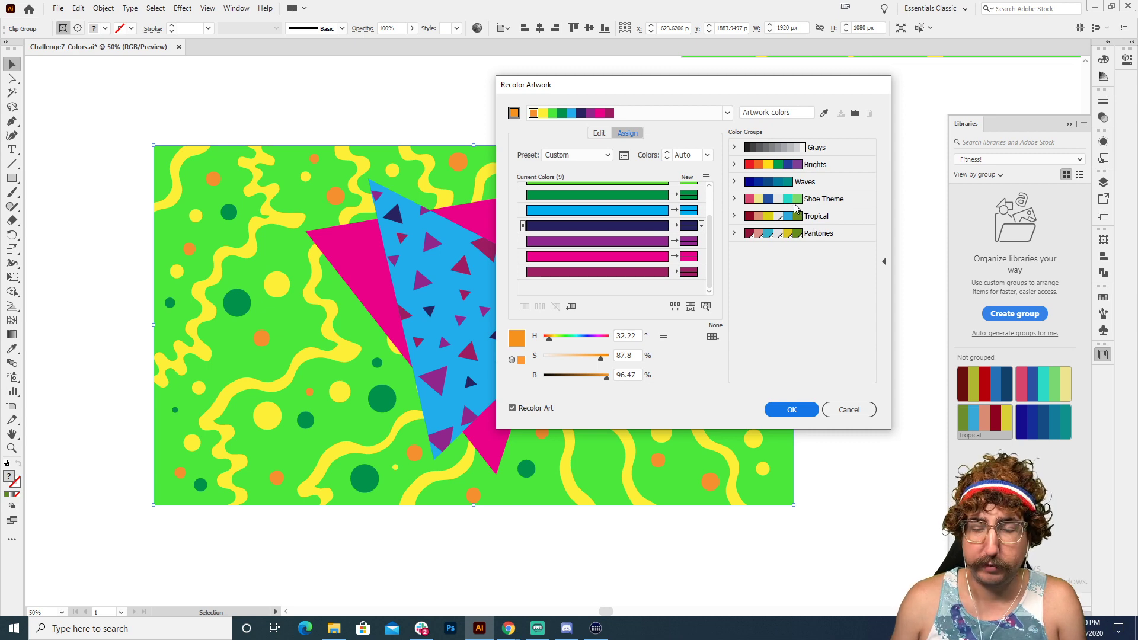
pyautogui.click(849, 410)
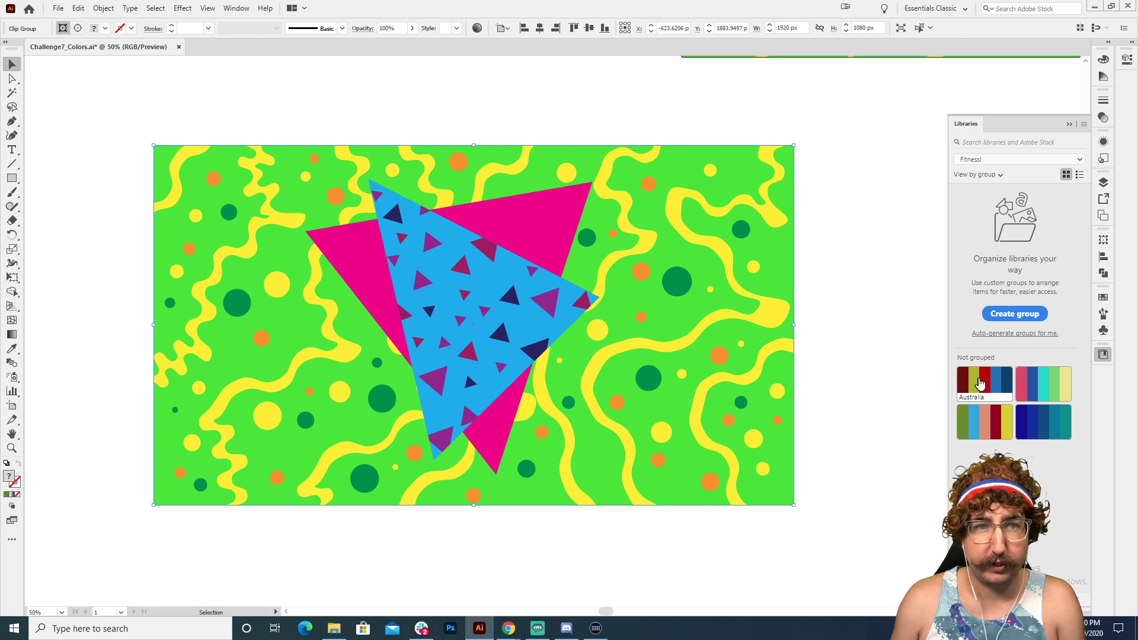
# - Add the Australia library theme to the document swatches and check for its color group there
pyautogui.rightClick(982, 381)
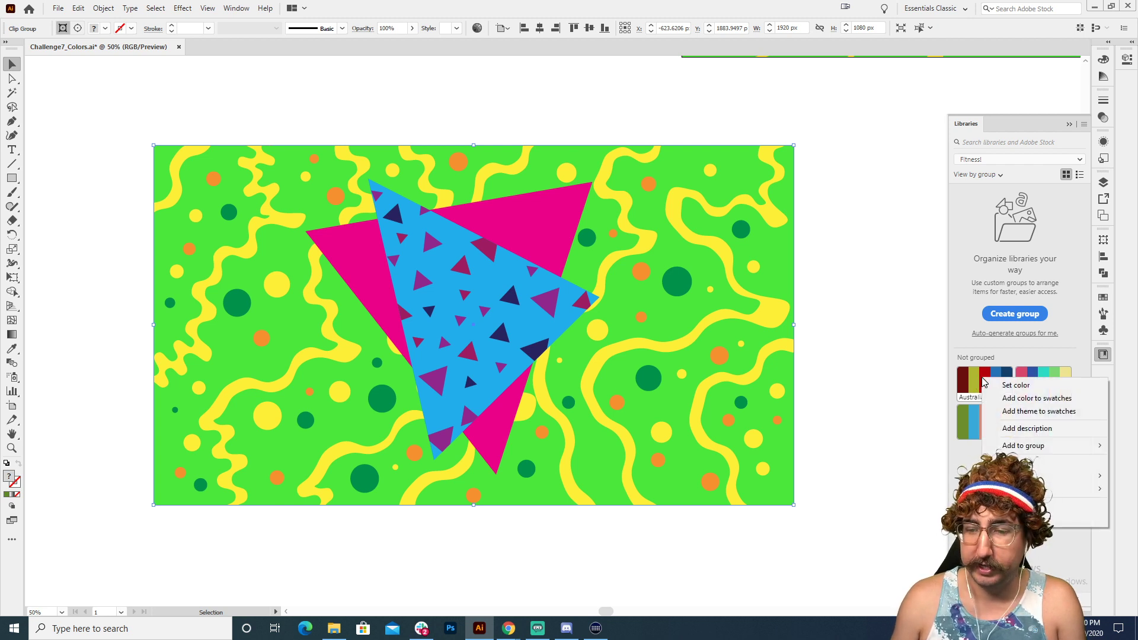
pyautogui.click(1002, 409)
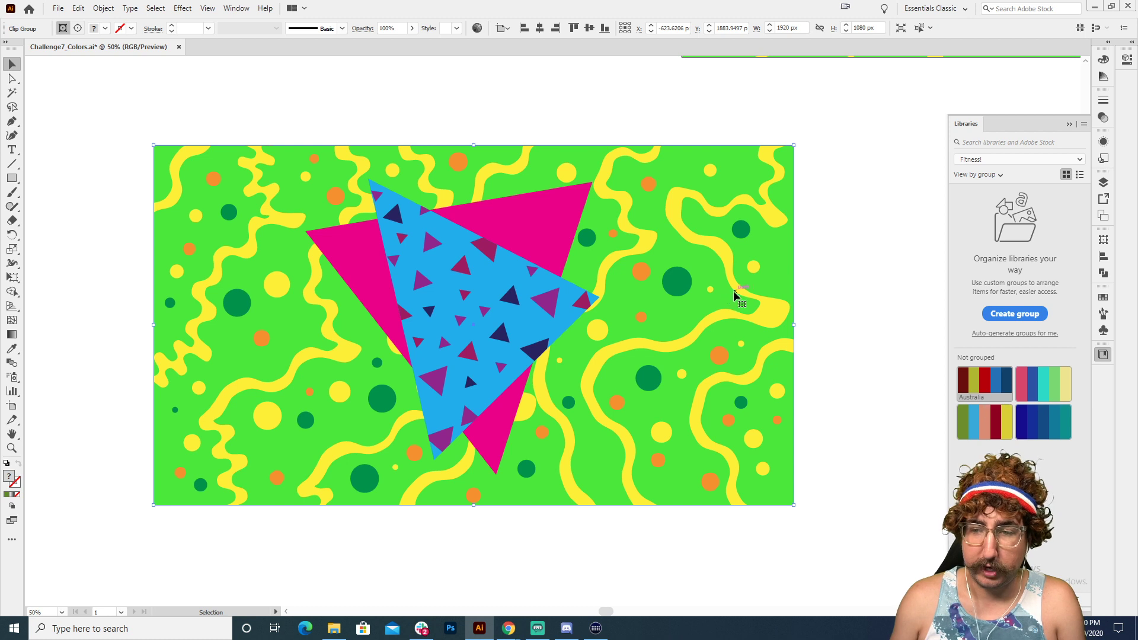
pyautogui.click(1103, 296)
pyautogui.scroll(-1, 974, 399)
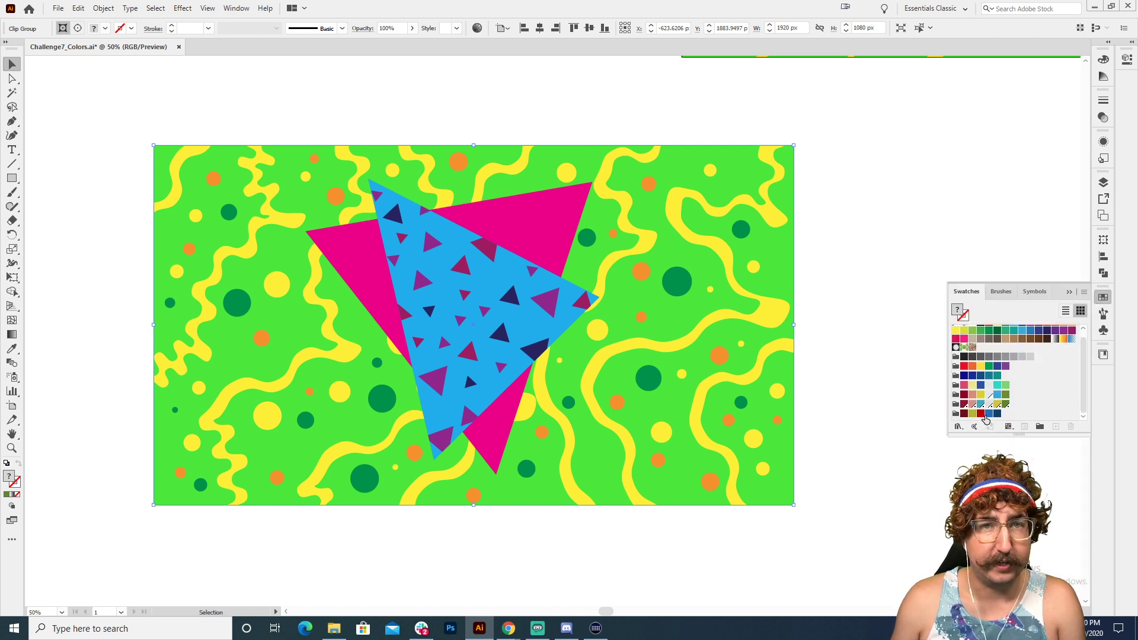
pyautogui.moveTo(873, 120); pyautogui.dragTo(83, 507)
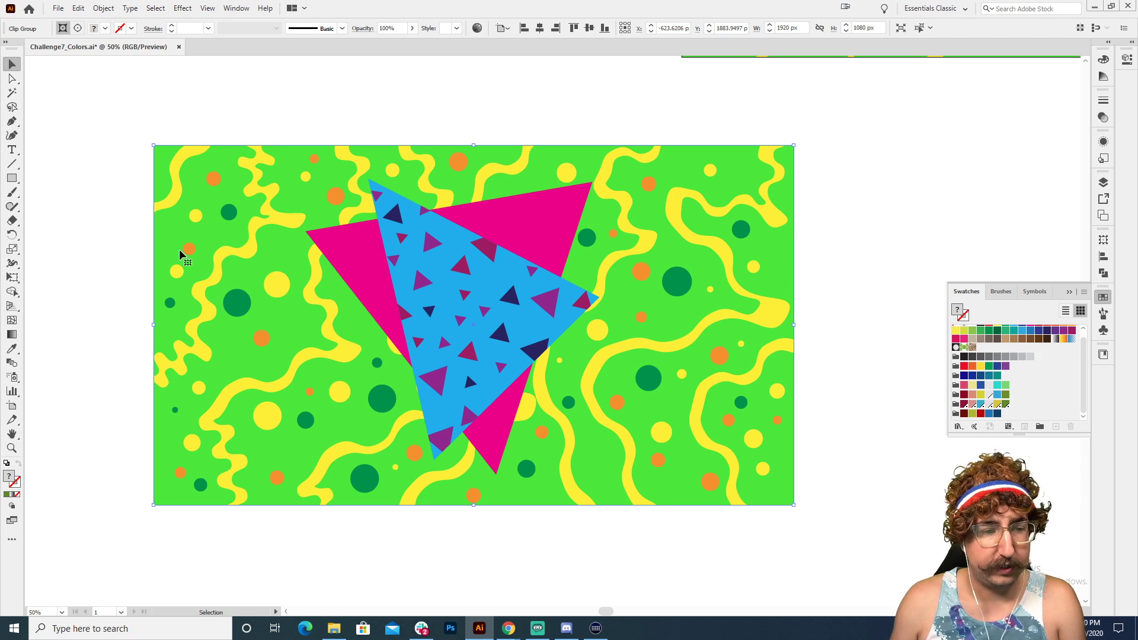
# - Recolor the copied artwork with the Australia color group, keeping the Recolor Artwork dialog clear of the central triangles
pyautogui.click(79, 9)
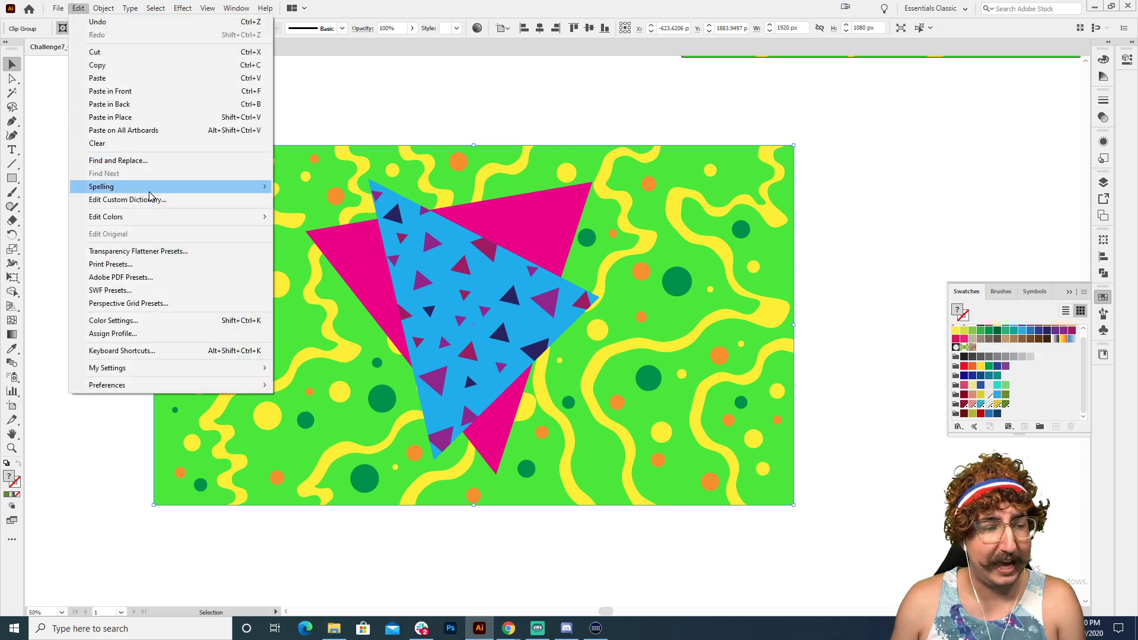
pyautogui.moveTo(153, 218)
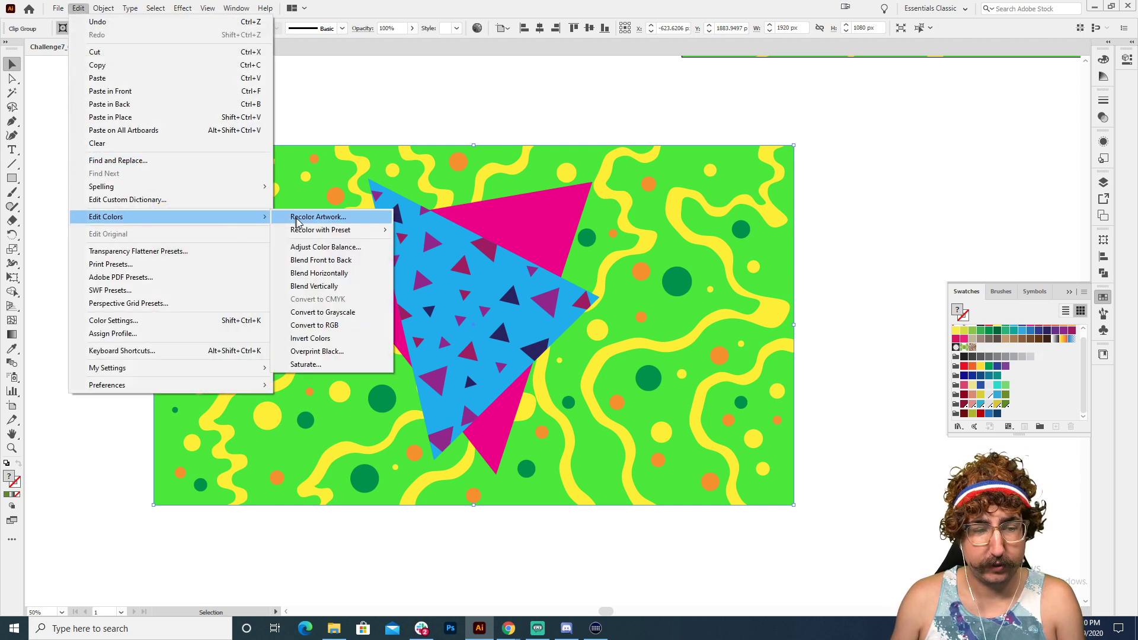
pyautogui.click(331, 218)
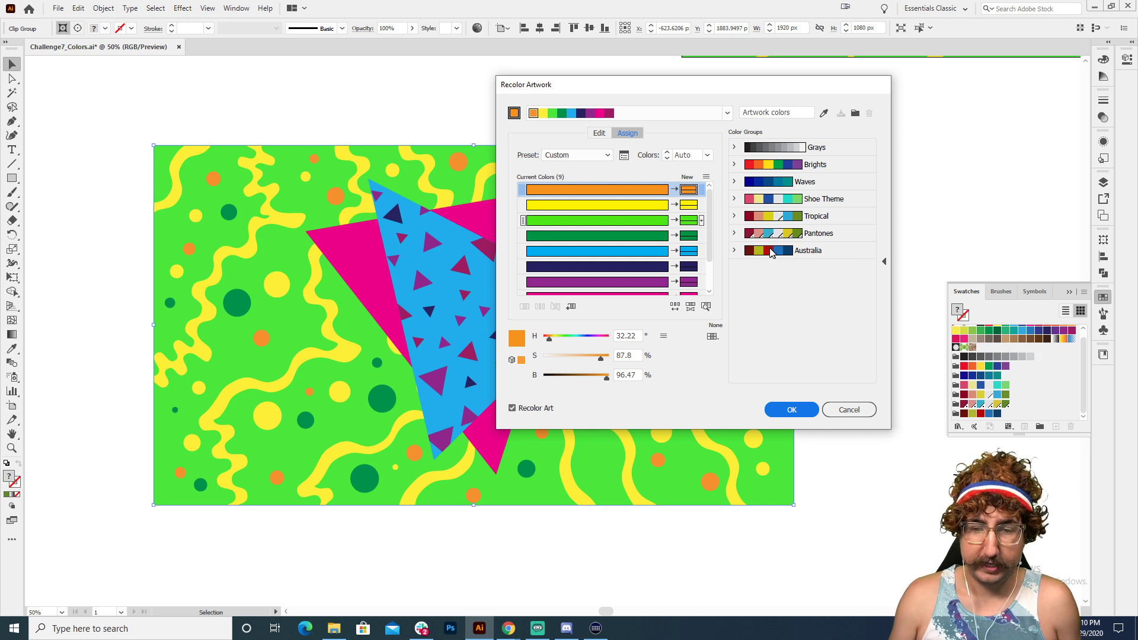
pyautogui.click(822, 256)
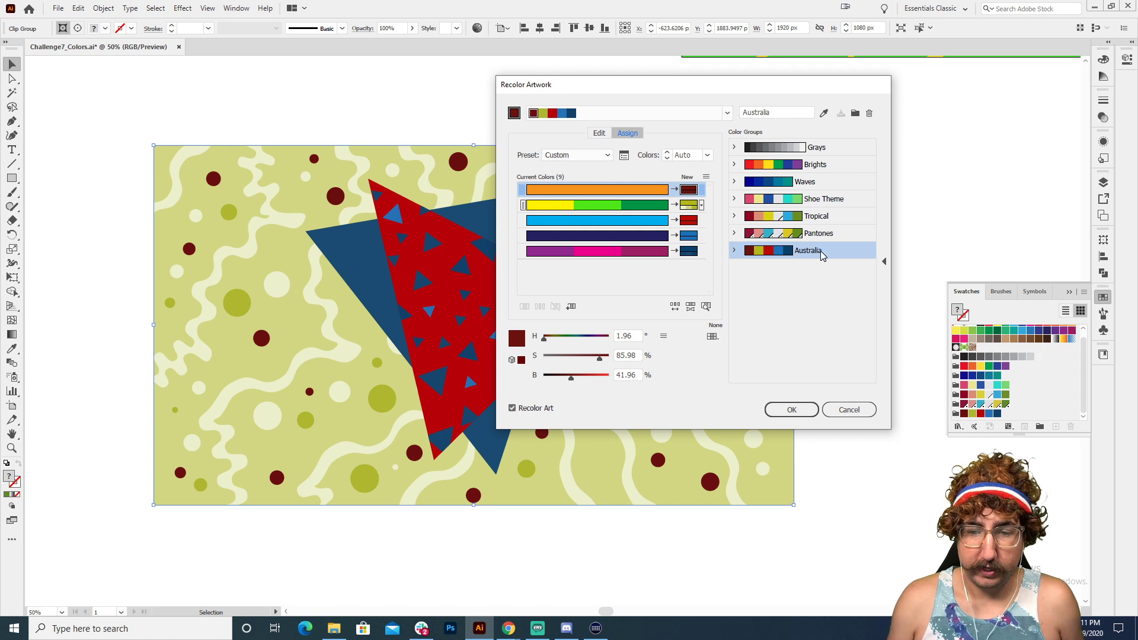
pyautogui.moveTo(689, 88); pyautogui.dragTo(796, 87)
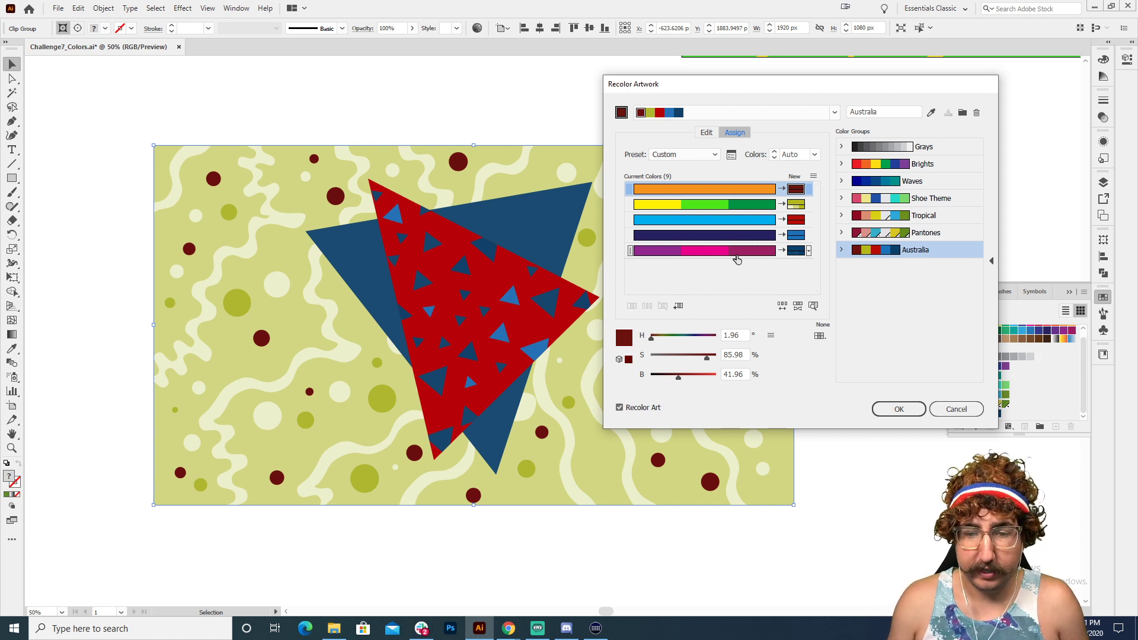
# - Randomly change the order of the assigned Australia colors three times
pyautogui.click(783, 306)
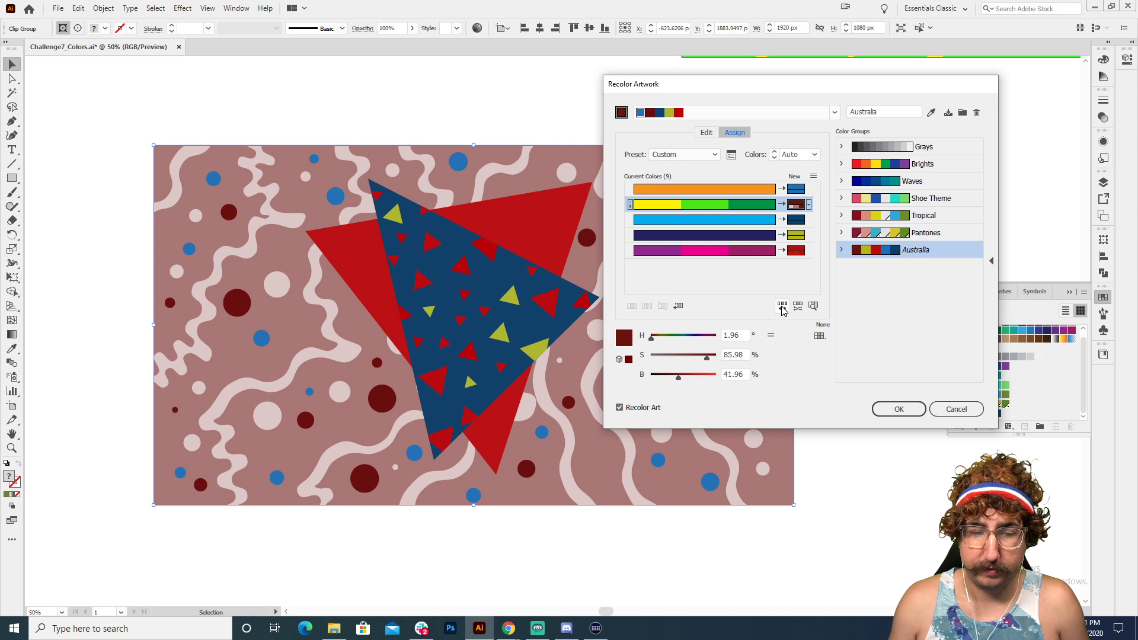
pyautogui.click(783, 306)
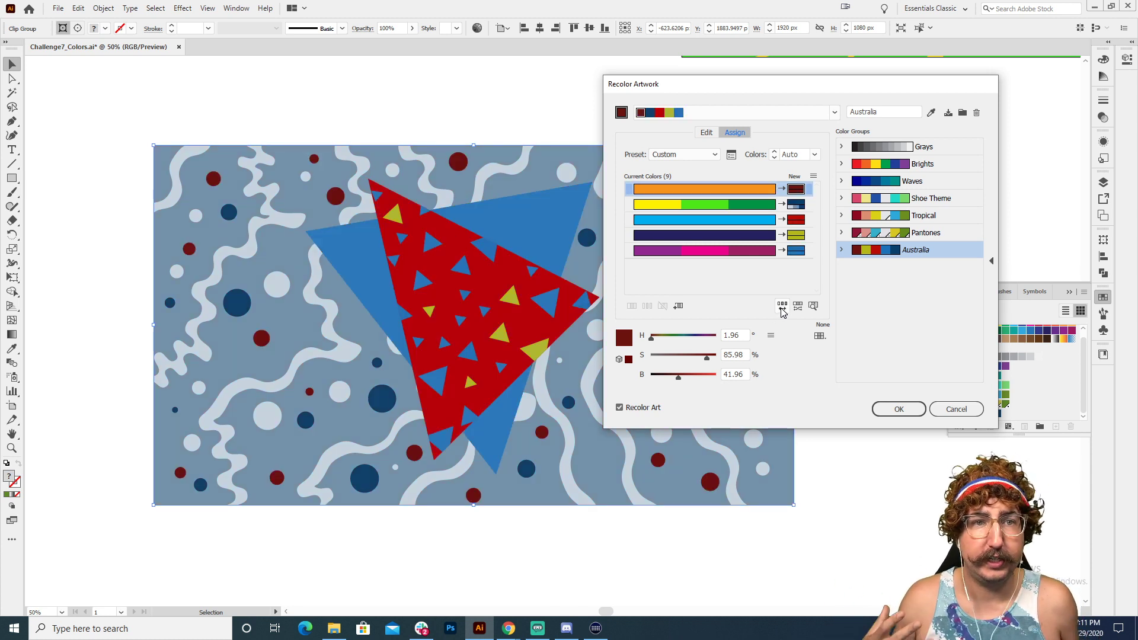
pyautogui.click(783, 306)
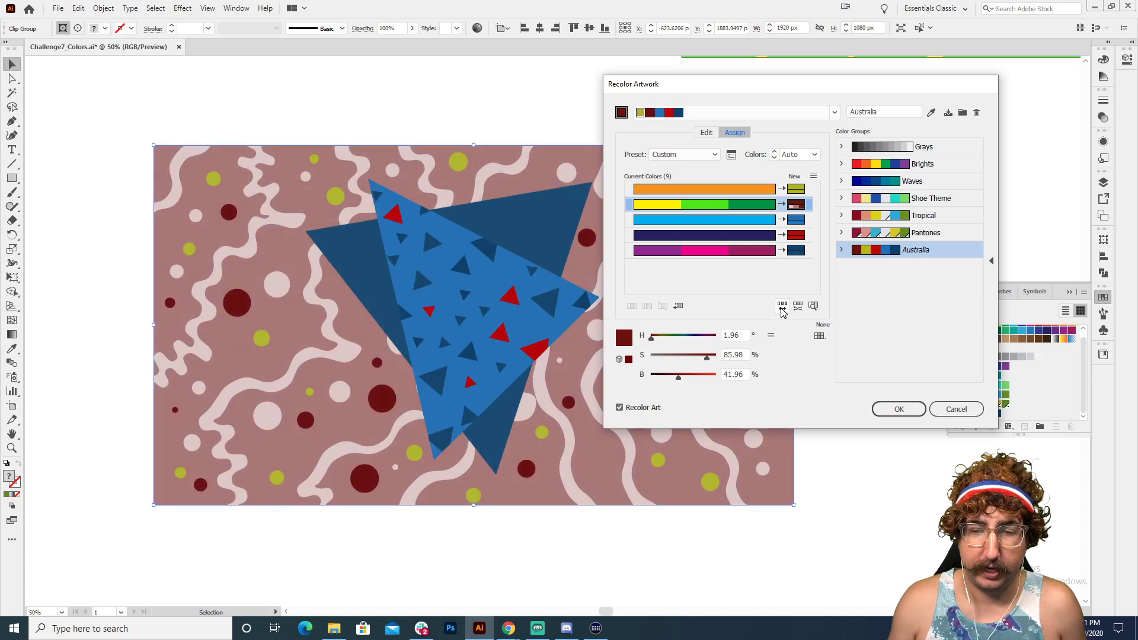
# - Shuffle the assigned Australia colors until the background is grey-blue with red and blue triangles, and apply the recolor, saving the reordered color group
pyautogui.click(783, 305)
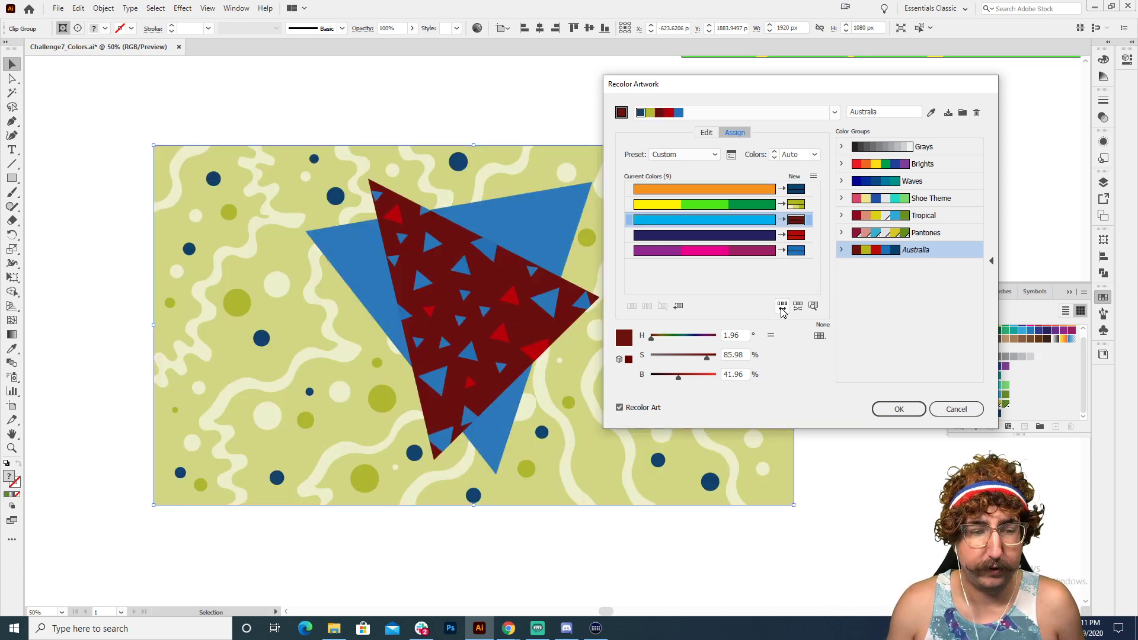
pyautogui.click(782, 306)
pyautogui.click(783, 306)
pyautogui.click(783, 306)
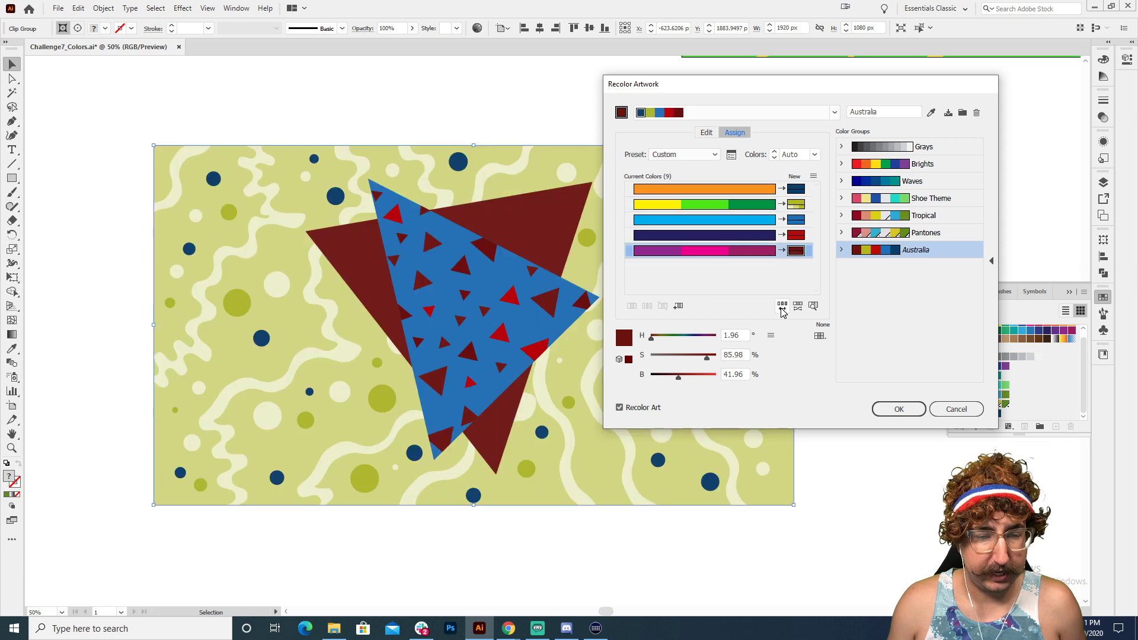
pyautogui.click(782, 306)
pyautogui.click(783, 306)
pyautogui.click(782, 305)
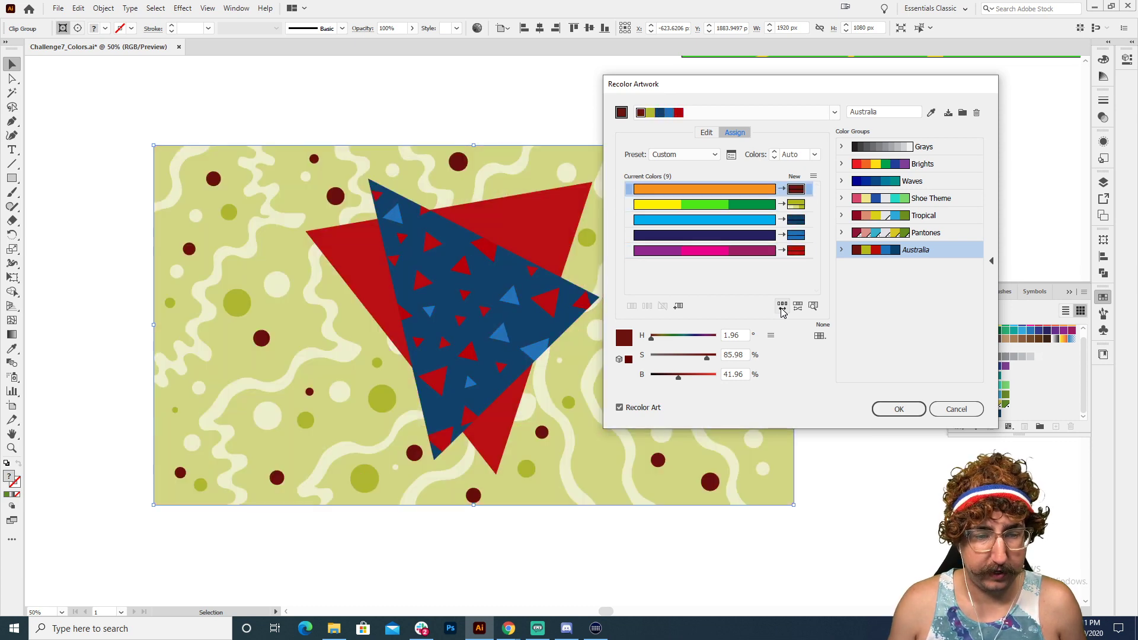
pyautogui.click(783, 306)
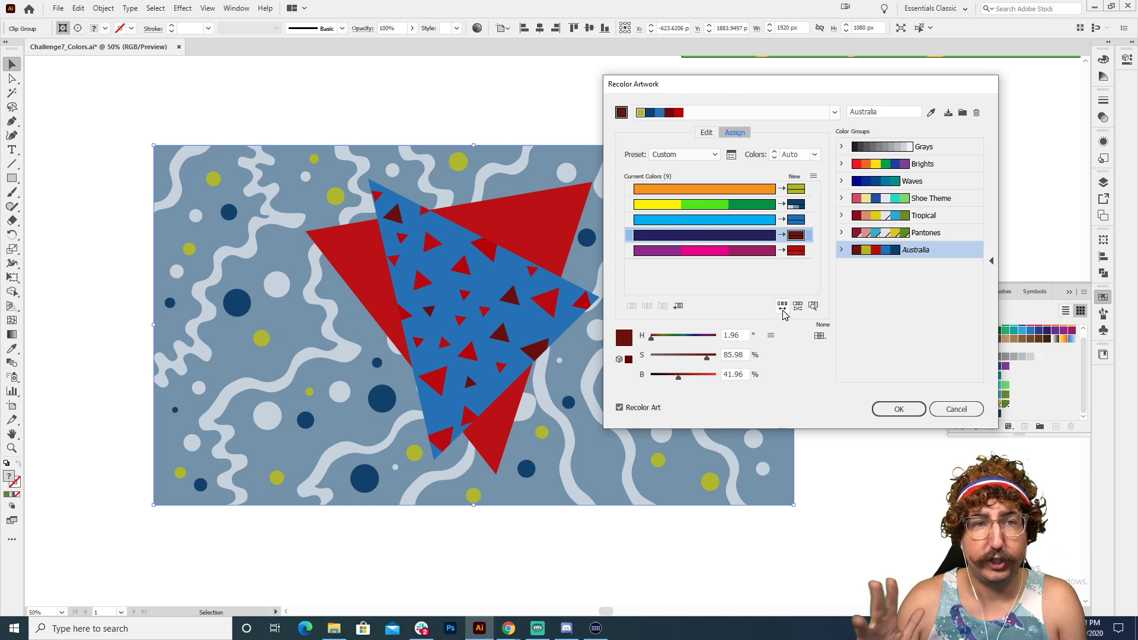
pyautogui.click(897, 410)
pyautogui.click(829, 275)
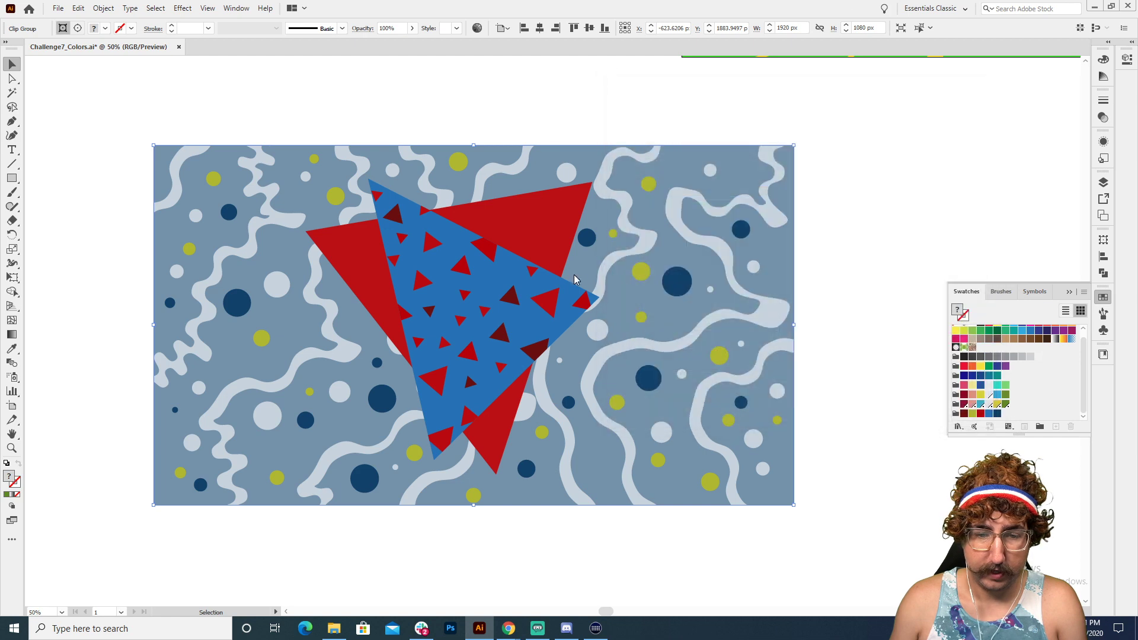
# - Duplicate the recolored artwork and place the copy directly to its right with a small gap
pyautogui.press('z')
pyautogui.keyDown('alt'); pyautogui.click(440, 356); pyautogui.keyUp('alt')
pyautogui.moveTo(655, 312); pyautogui.dragTo(457, 275)
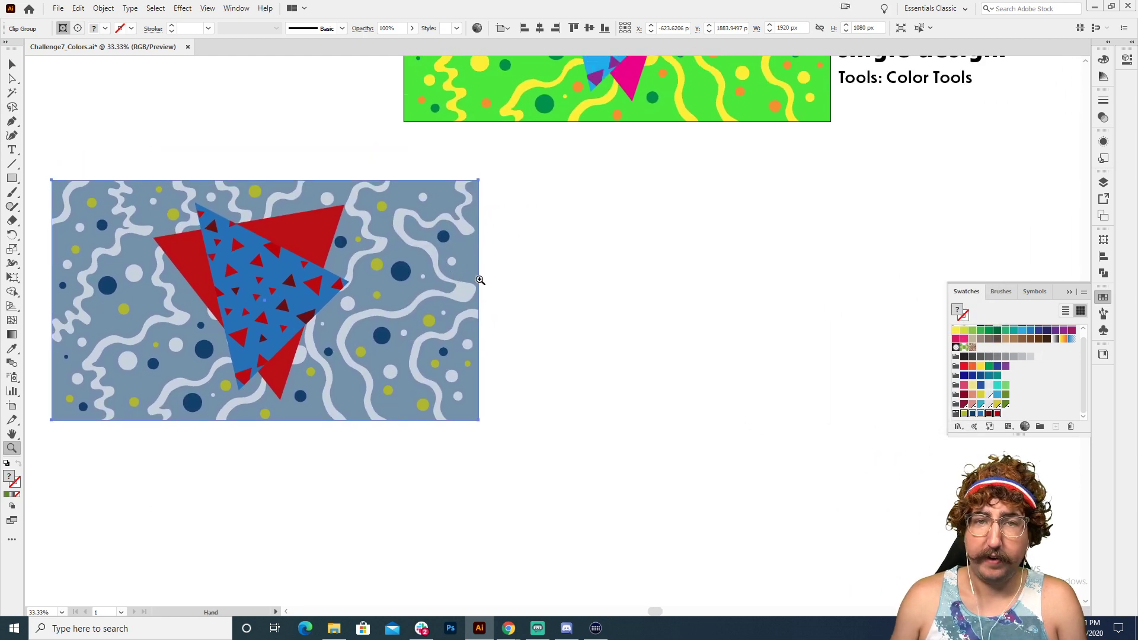
pyautogui.press('v')
pyautogui.moveTo(184, 279); pyautogui.dragTo(498, 282)
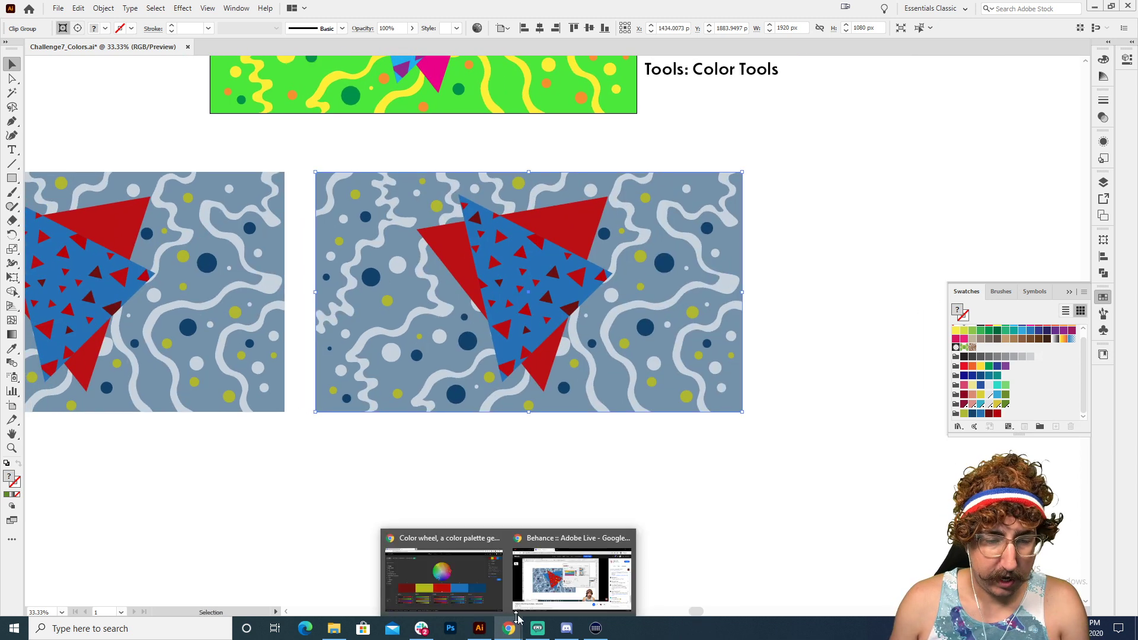
# - Switch to Adobe Color and extract a theme from the shoe picture in the Creative Cloud folder Adobe > DDC - July > July Starter Files
pyautogui.moveTo(508, 627)
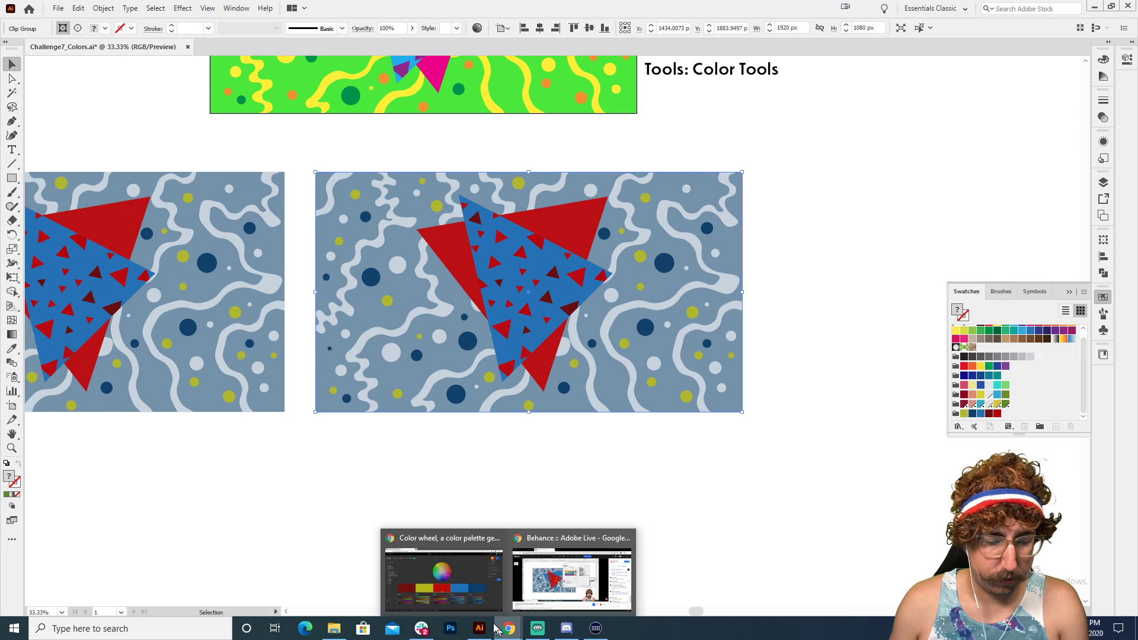
pyautogui.click(445, 546)
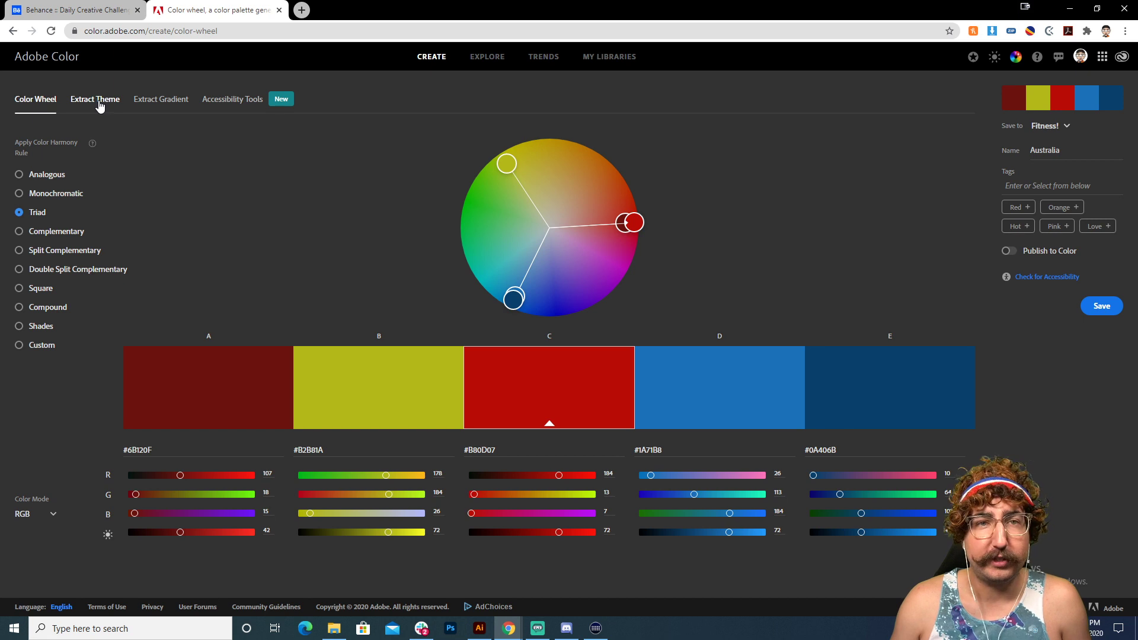
pyautogui.click(99, 106)
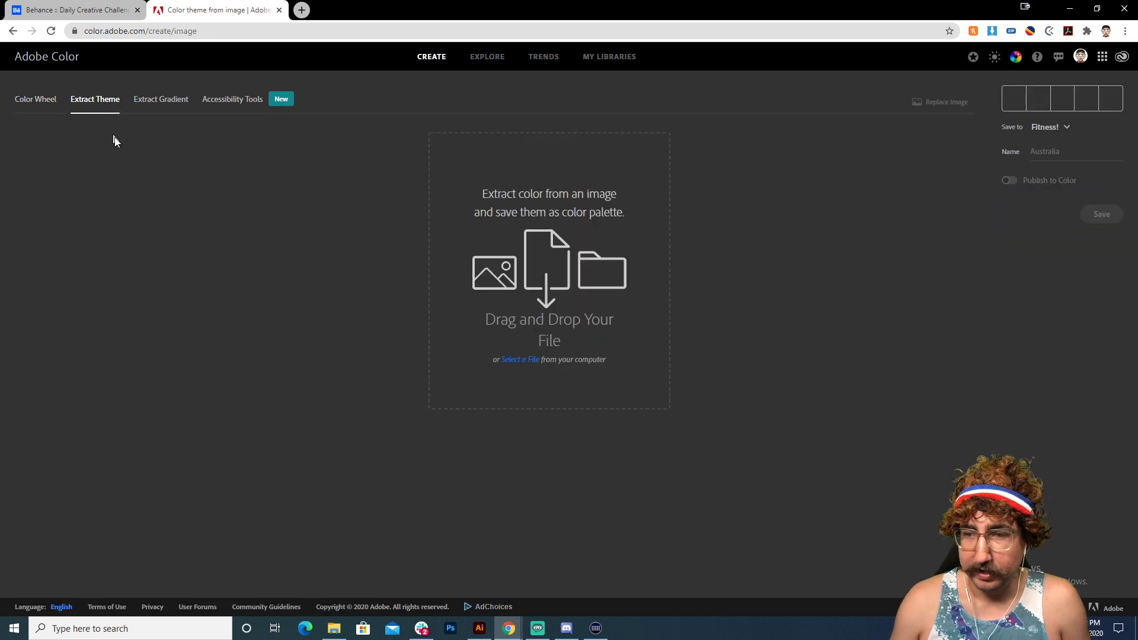
pyautogui.click(516, 359)
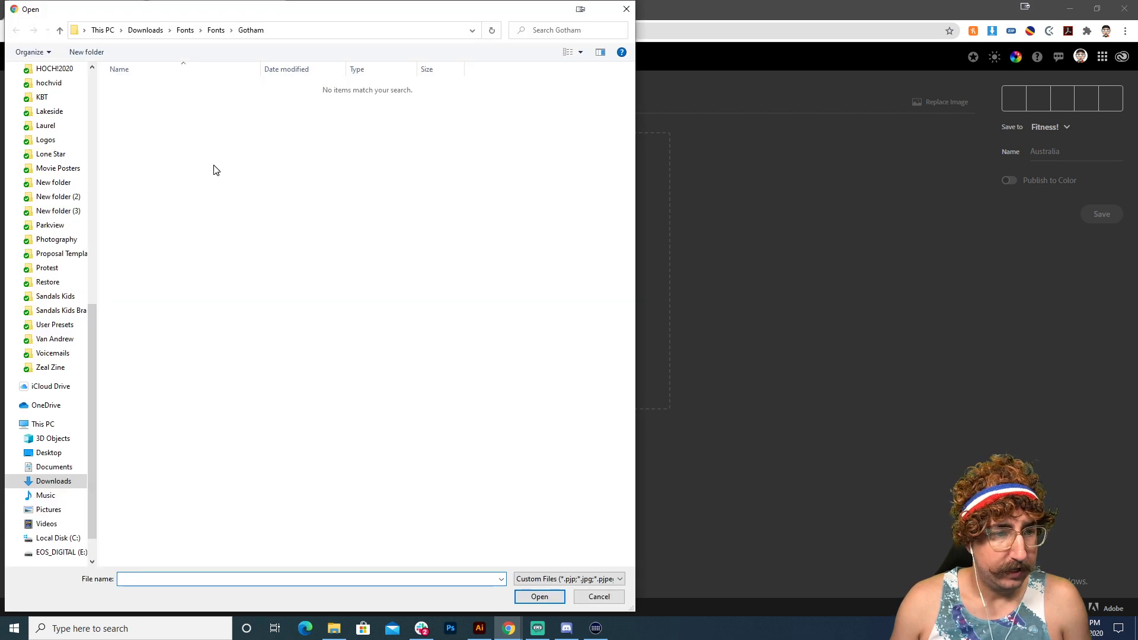
pyautogui.scroll(10, 53, 177)
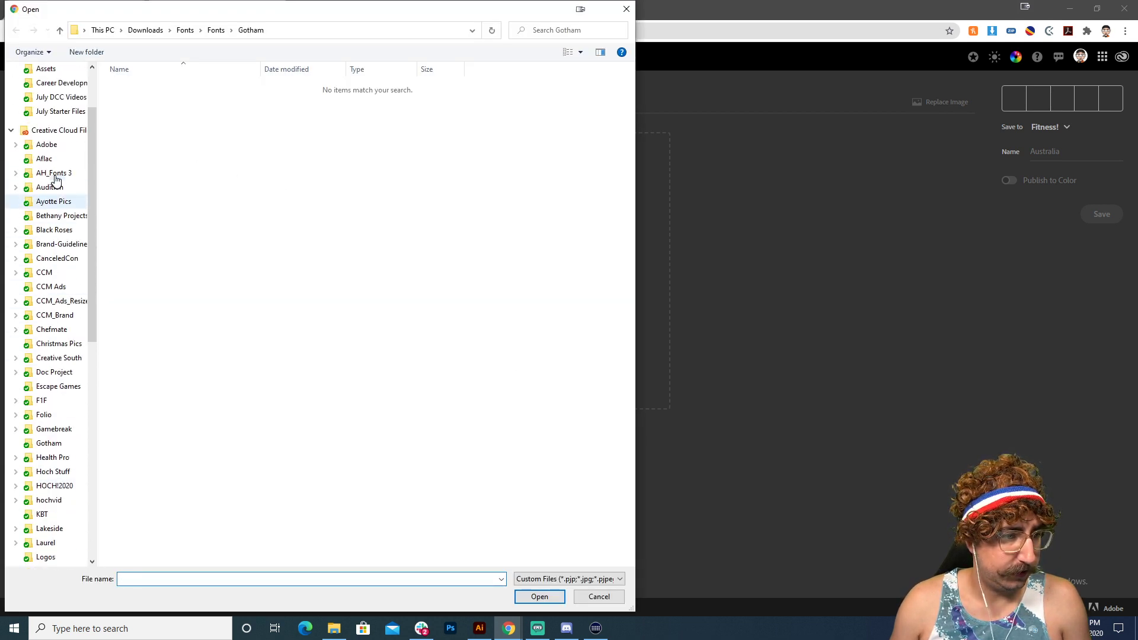
pyautogui.click(46, 145)
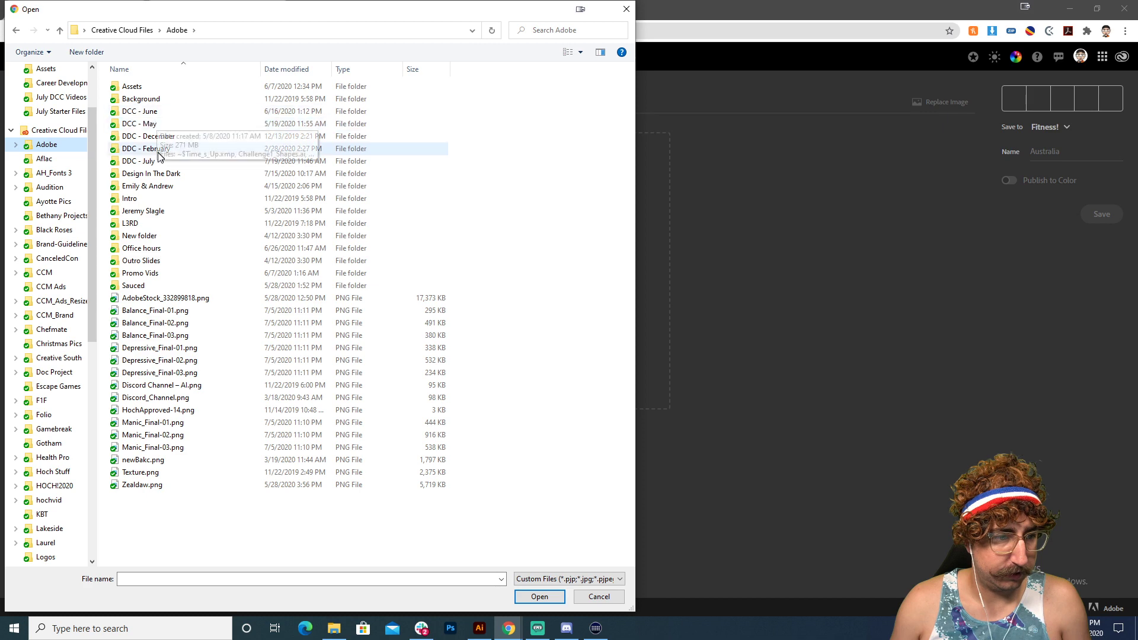
pyautogui.doubleClick(142, 161)
pyautogui.doubleClick(152, 101)
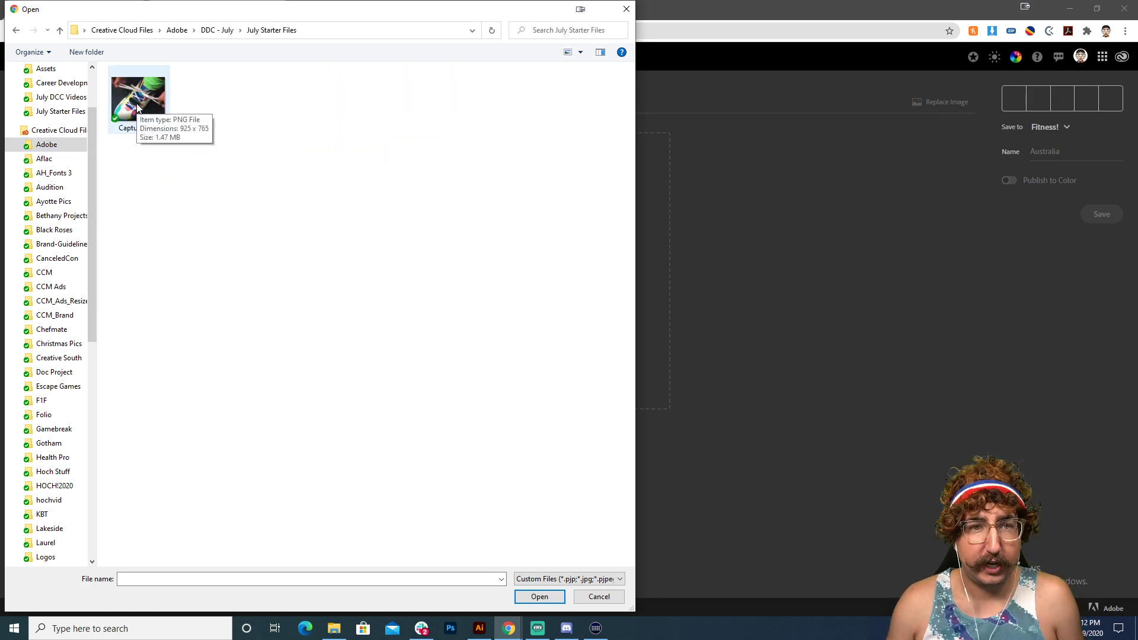
pyautogui.doubleClick(137, 107)
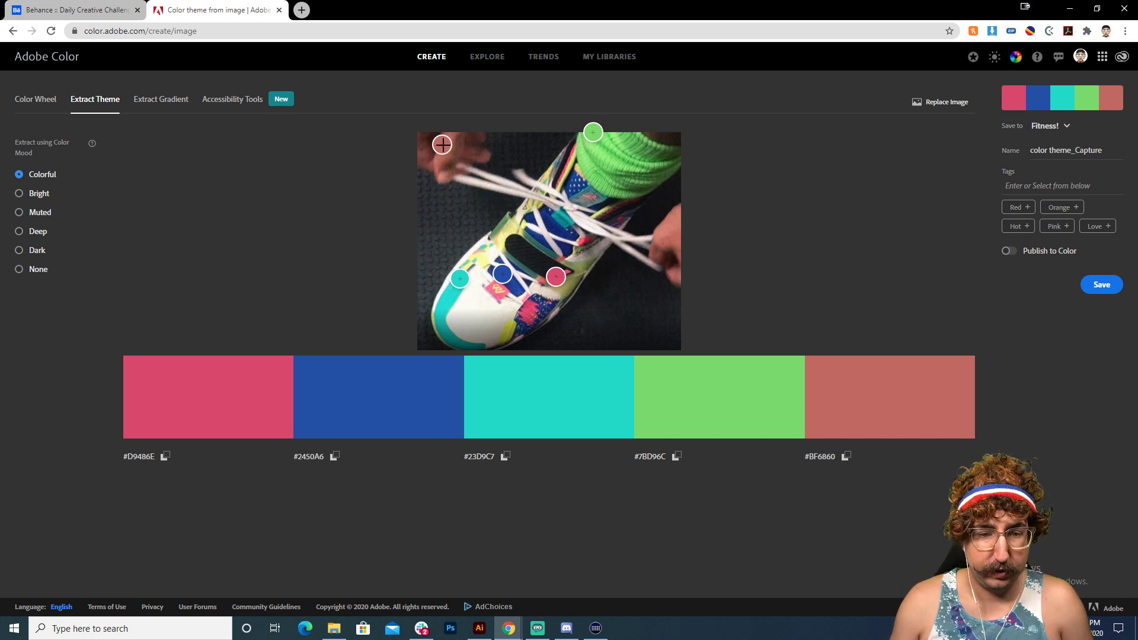
# - Resample the extracted theme's fifth color from the white toe of the shoe instead of the hand
pyautogui.moveTo(442, 144); pyautogui.dragTo(508, 227)
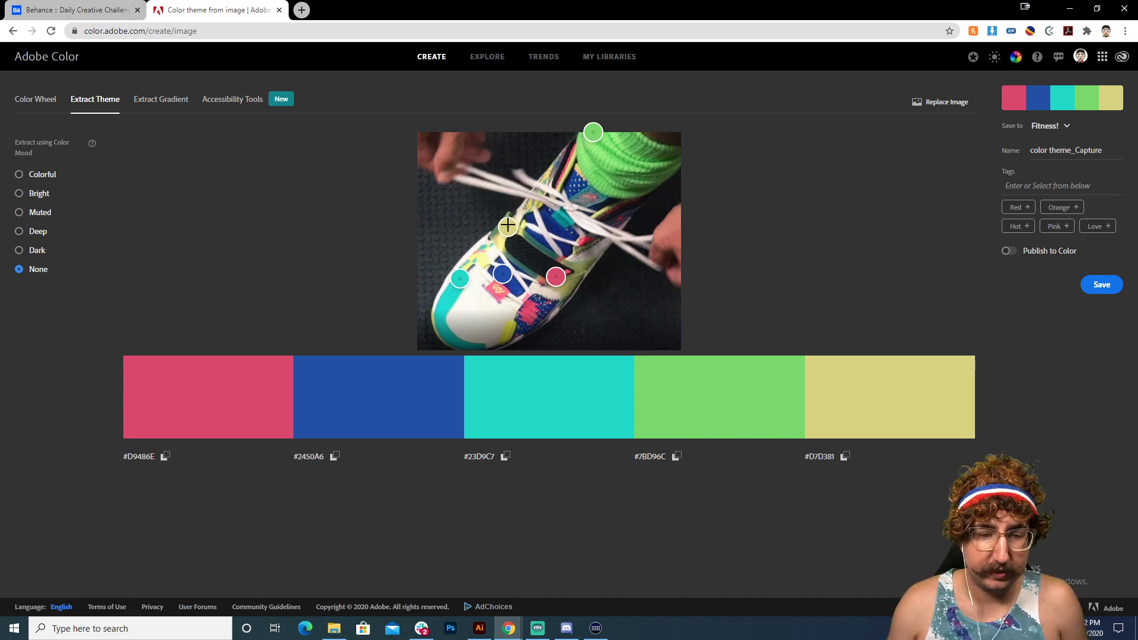
pyautogui.moveTo(508, 226)
pyautogui.mouseDown()
pyautogui.moveTo(459, 155)
pyautogui.moveTo(435, 144)
pyautogui.moveTo(450, 140)
pyautogui.moveTo(508, 228)
pyautogui.mouseUp()
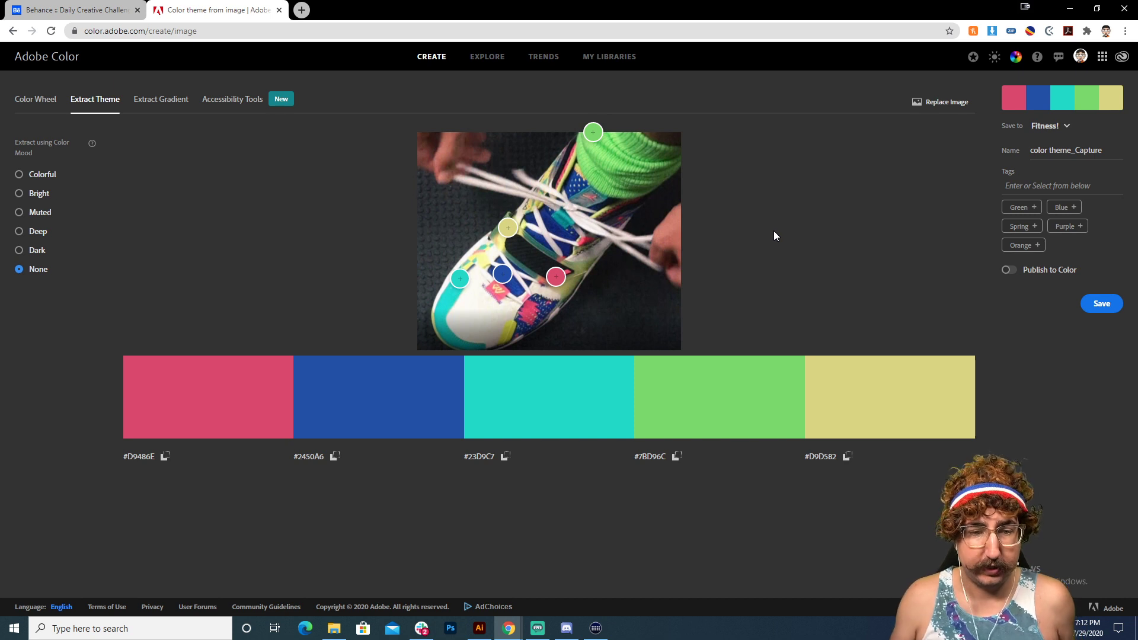
pyautogui.moveTo(507, 228); pyautogui.dragTo(477, 310)
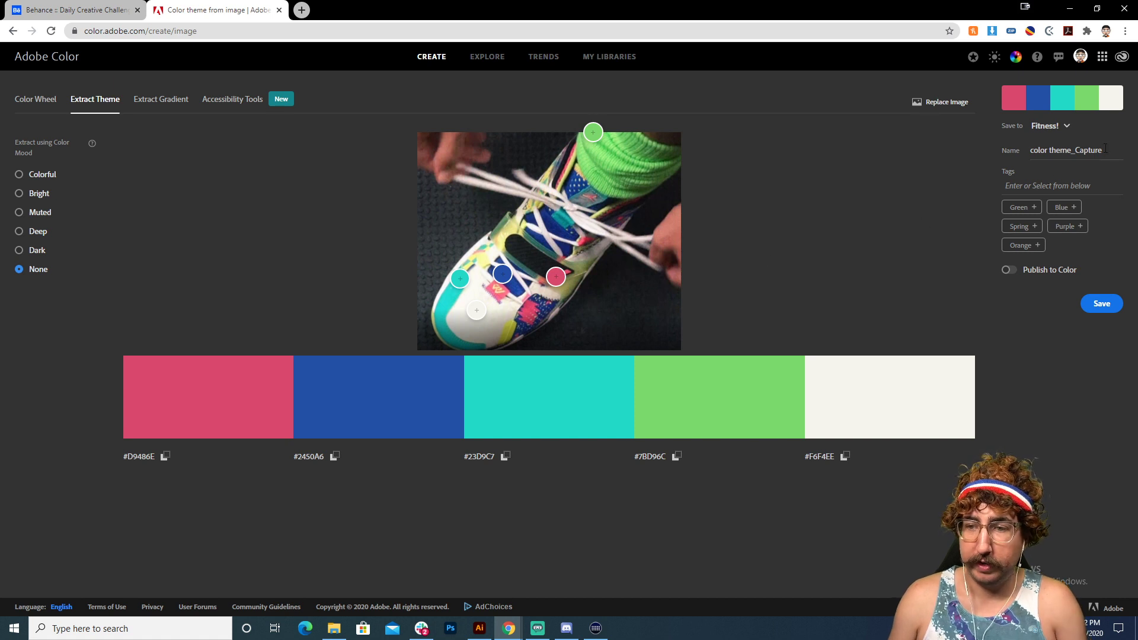
# - Name the extracted theme My Shoes! and save it to the Fitness! library
pyautogui.moveTo(1097, 153); pyautogui.dragTo(1009, 147)
pyautogui.write('My ')
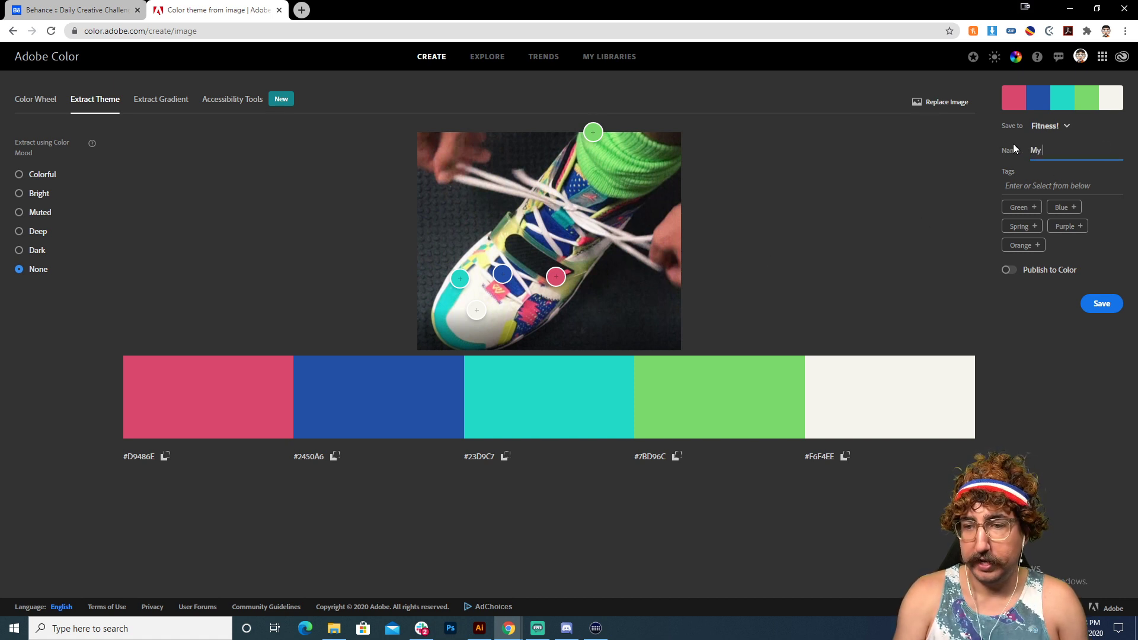
pyautogui.write('Shoes!')
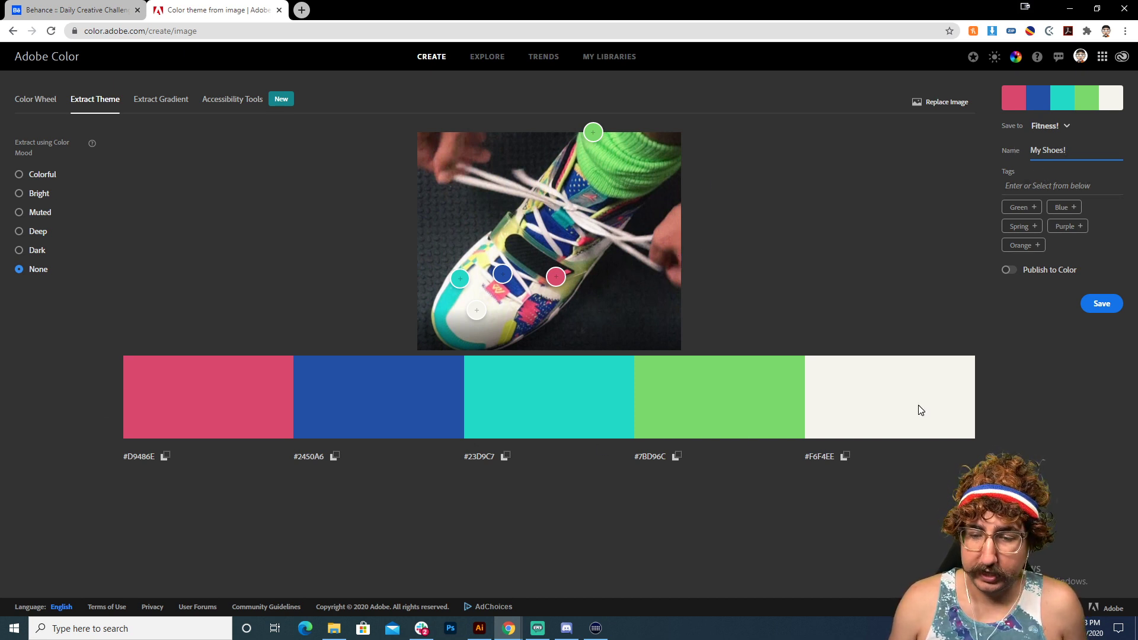
pyautogui.click(1099, 305)
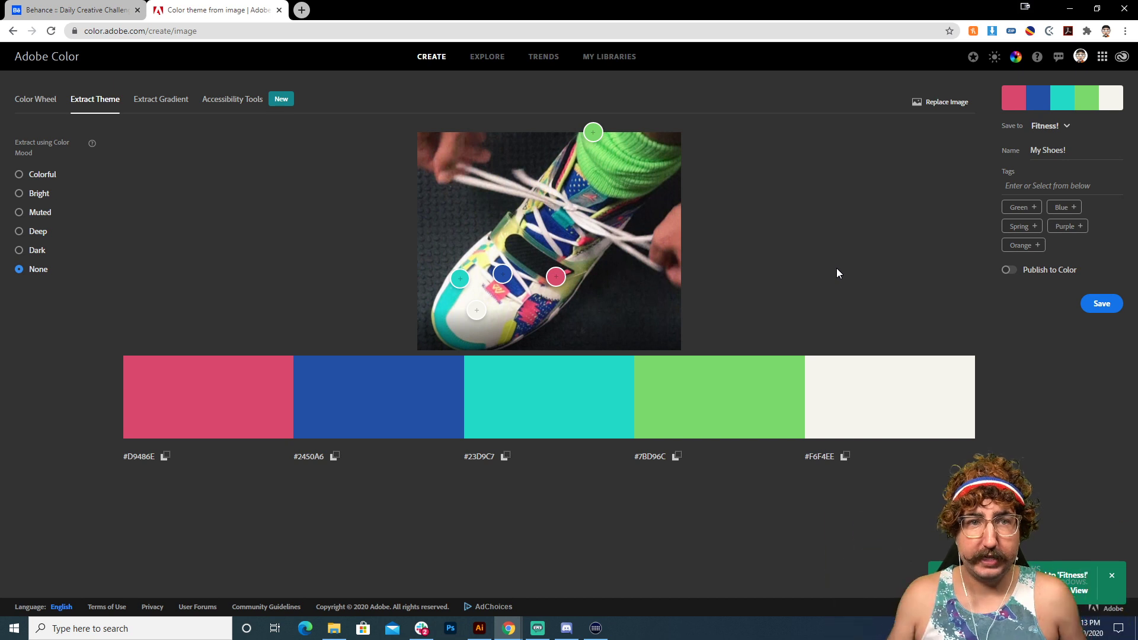
# - Switch to Illustrator and add the My Shoes! theme from the Fitness! library to the document swatches
pyautogui.click(480, 629)
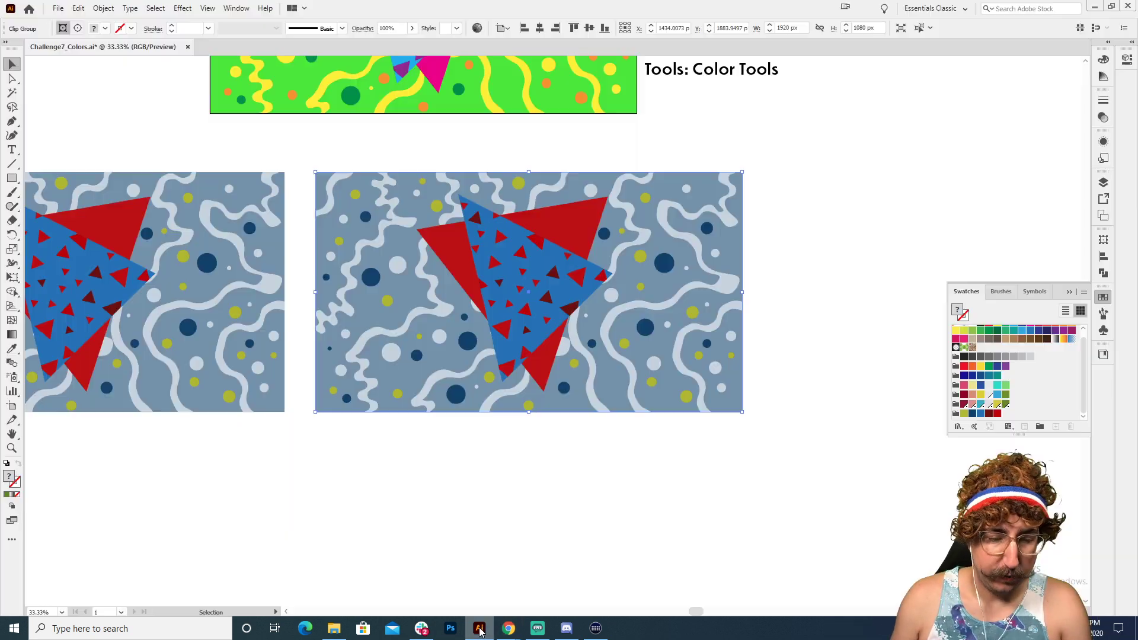
pyautogui.click(1103, 354)
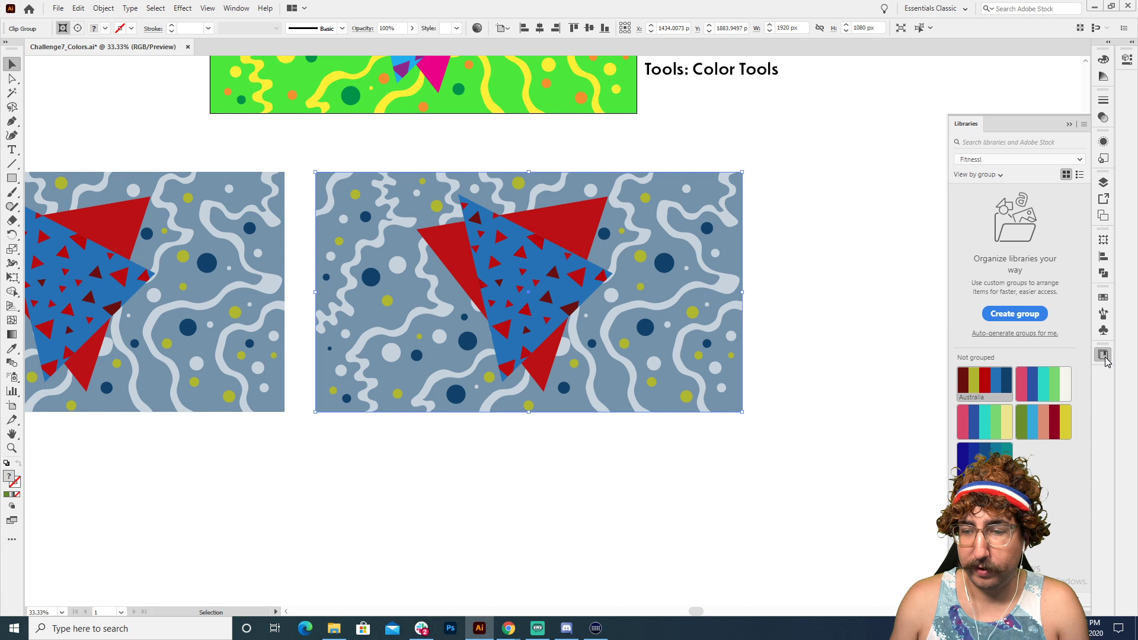
pyautogui.rightClick(1044, 384)
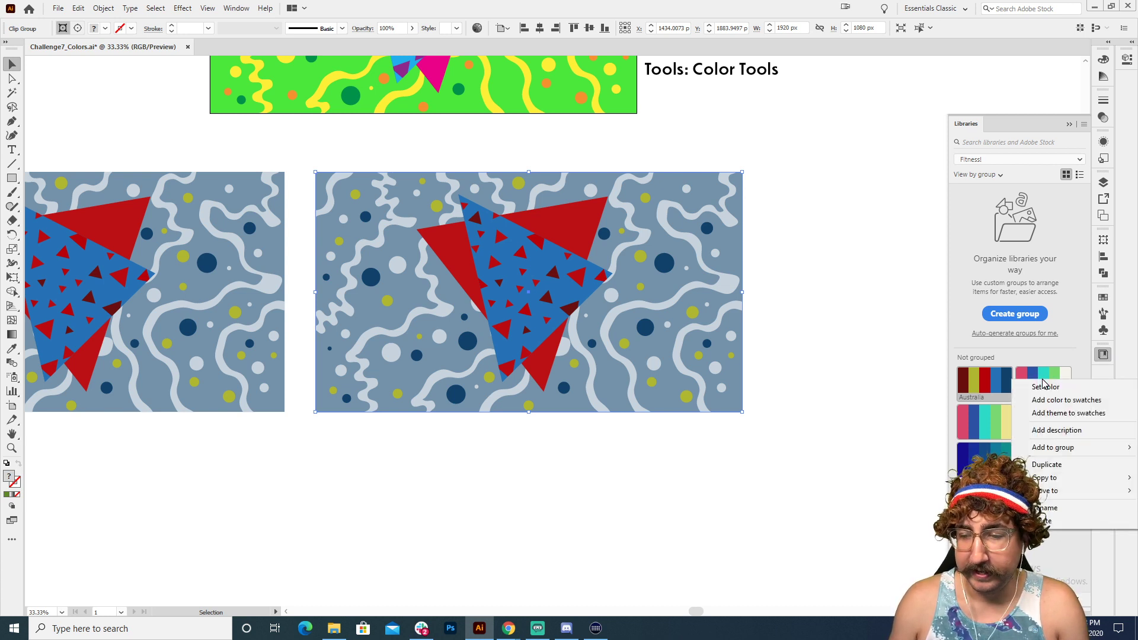
pyautogui.click(1059, 414)
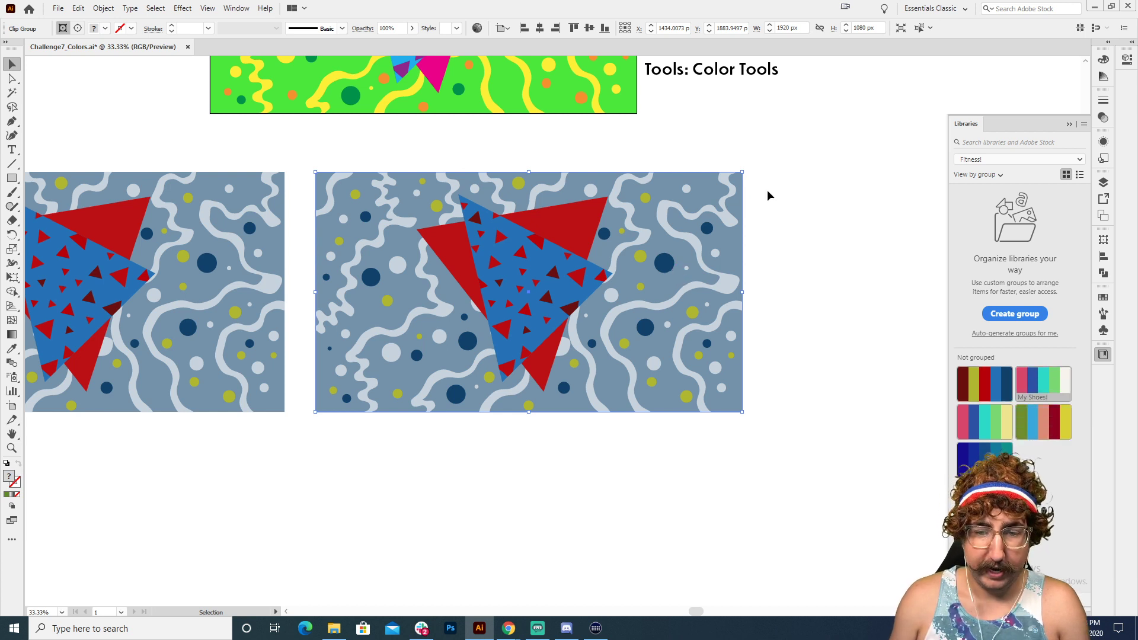
# - Recolor the new artwork copy with the My Shoes! color group, keeping the Recolor Artwork dialog clear of its triangles
pyautogui.click(336, 162)
pyautogui.click(379, 196)
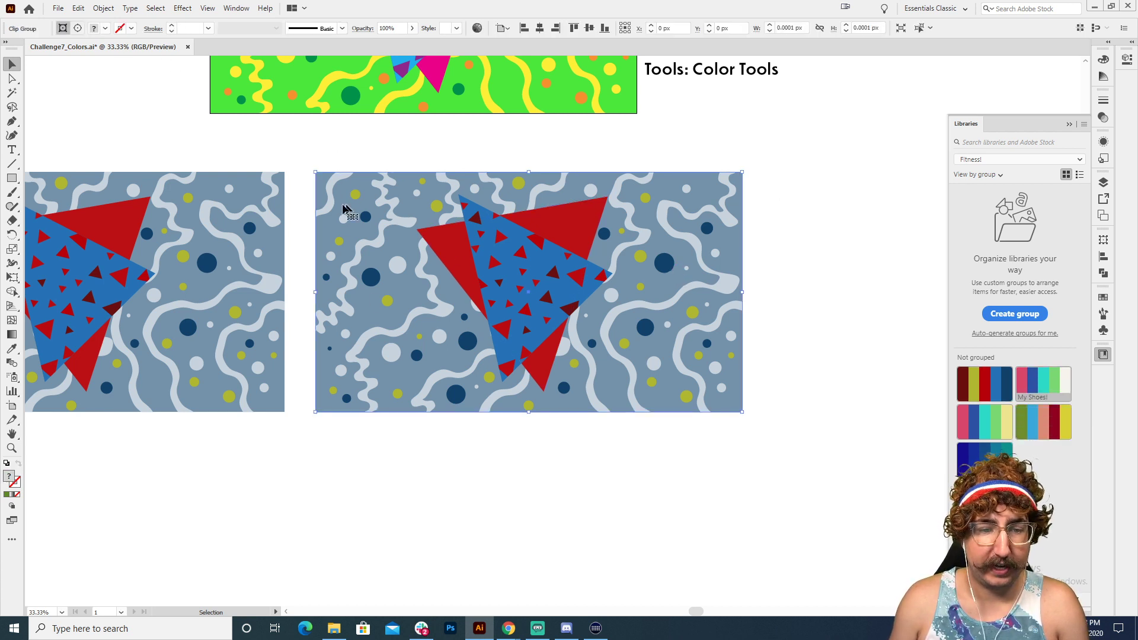
pyautogui.click(79, 8)
pyautogui.moveTo(253, 220)
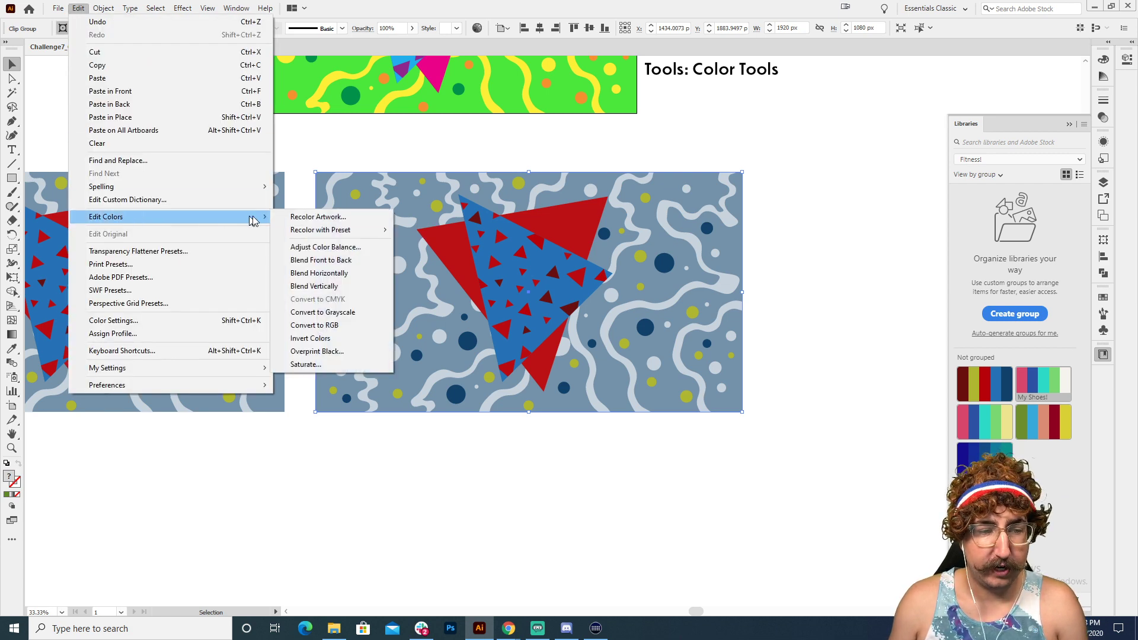
pyautogui.click(317, 216)
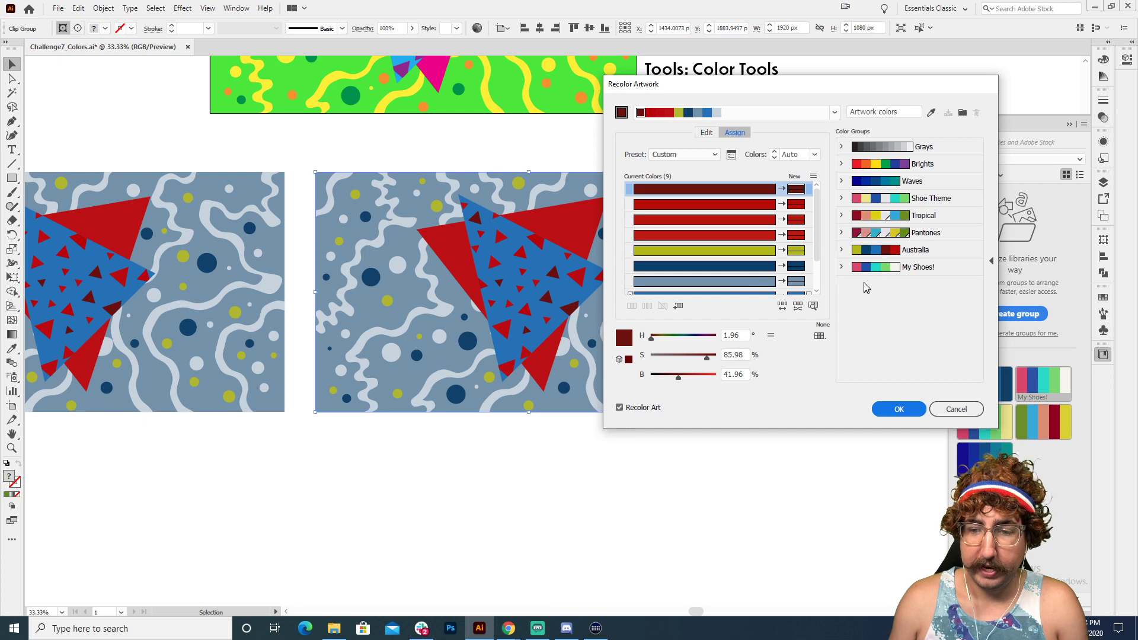
pyautogui.click(939, 272)
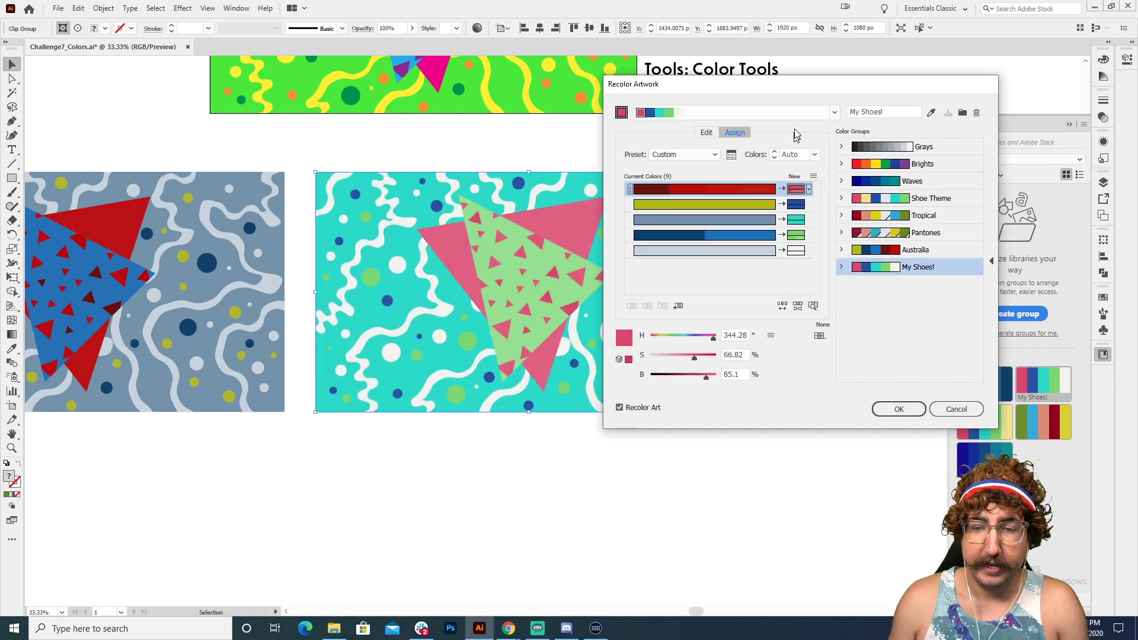
pyautogui.moveTo(768, 89); pyautogui.dragTo(170, 89)
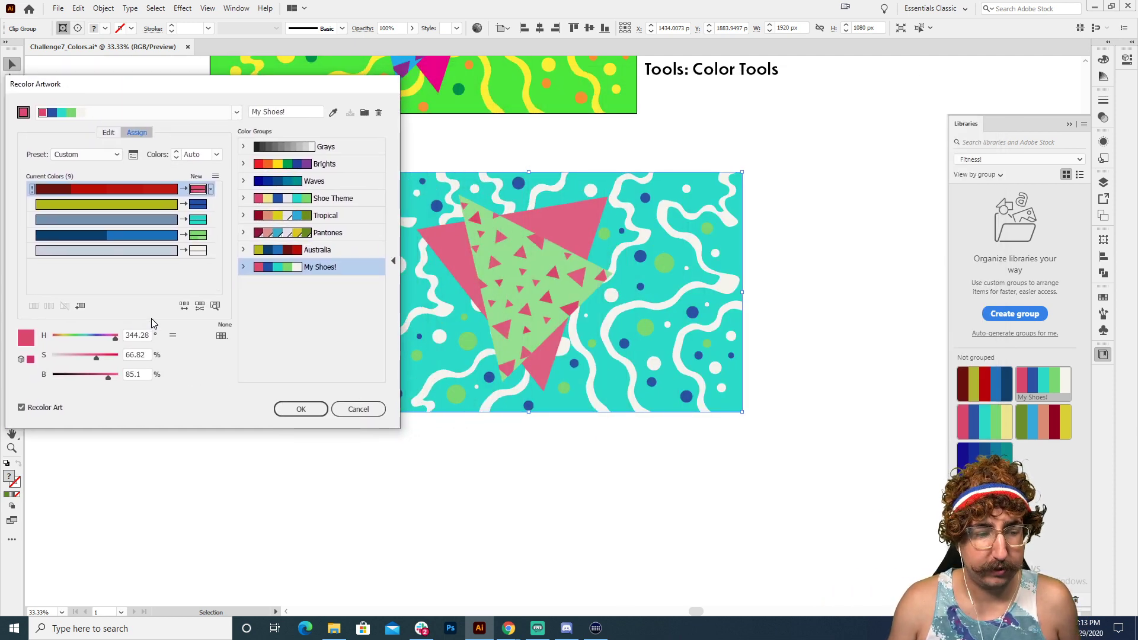
# - Randomize the My Shoes! color order until the background is off-white with teal squiggles and pink and green triangles, and apply the recoloring
pyautogui.click(183, 309)
pyautogui.click(183, 309)
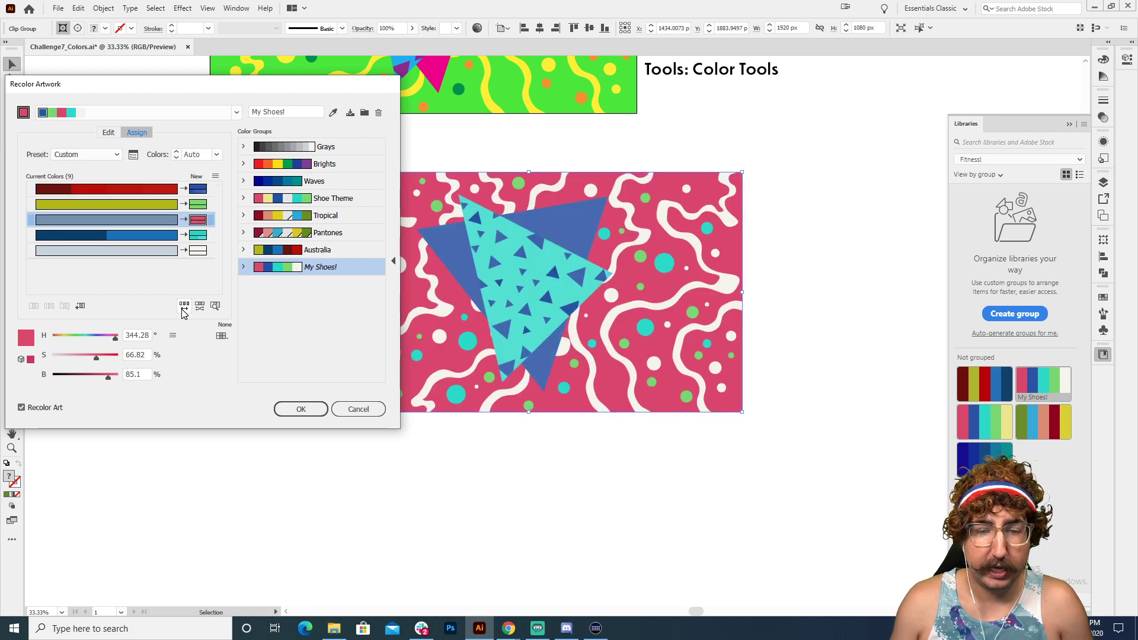
pyautogui.click(183, 310)
pyautogui.click(183, 309)
pyautogui.click(183, 310)
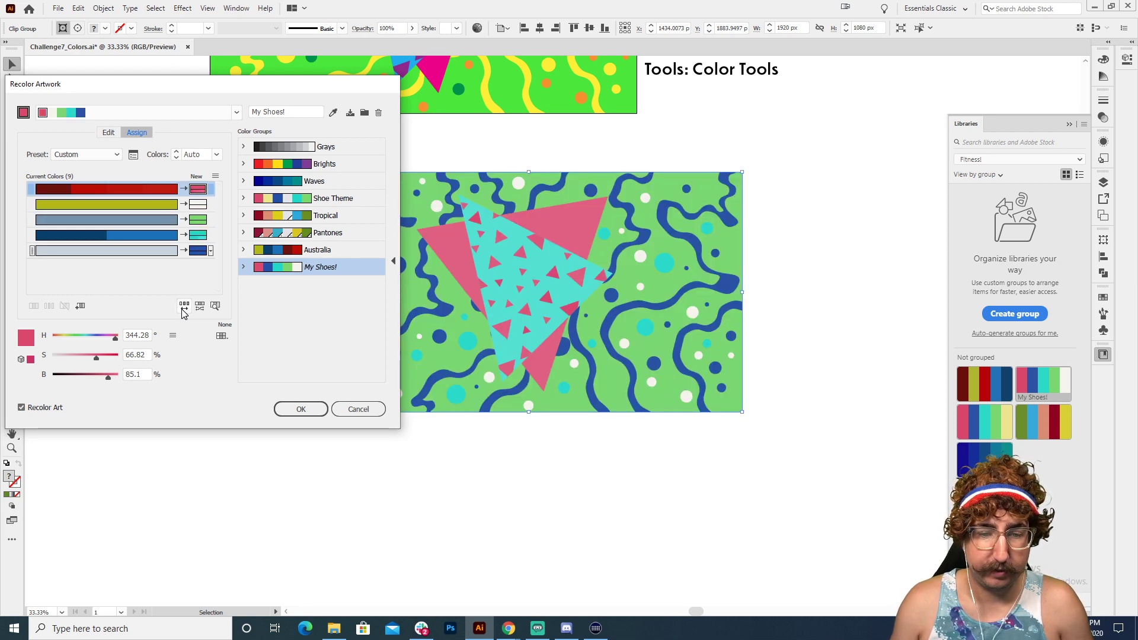
pyautogui.click(183, 311)
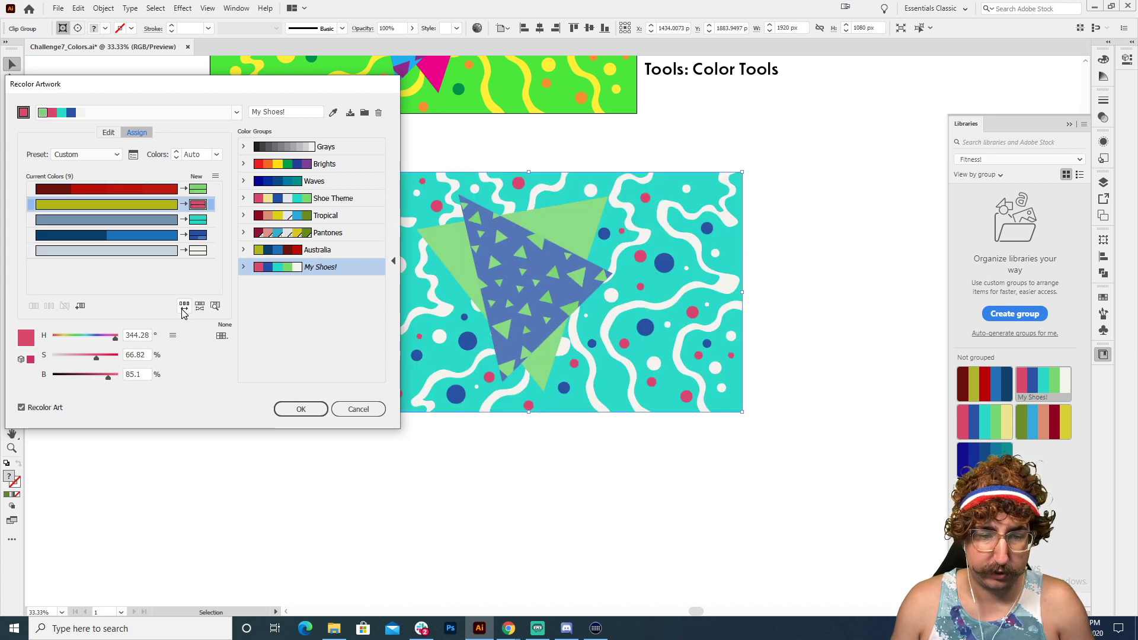
pyautogui.click(183, 311)
pyautogui.click(183, 310)
pyautogui.click(183, 311)
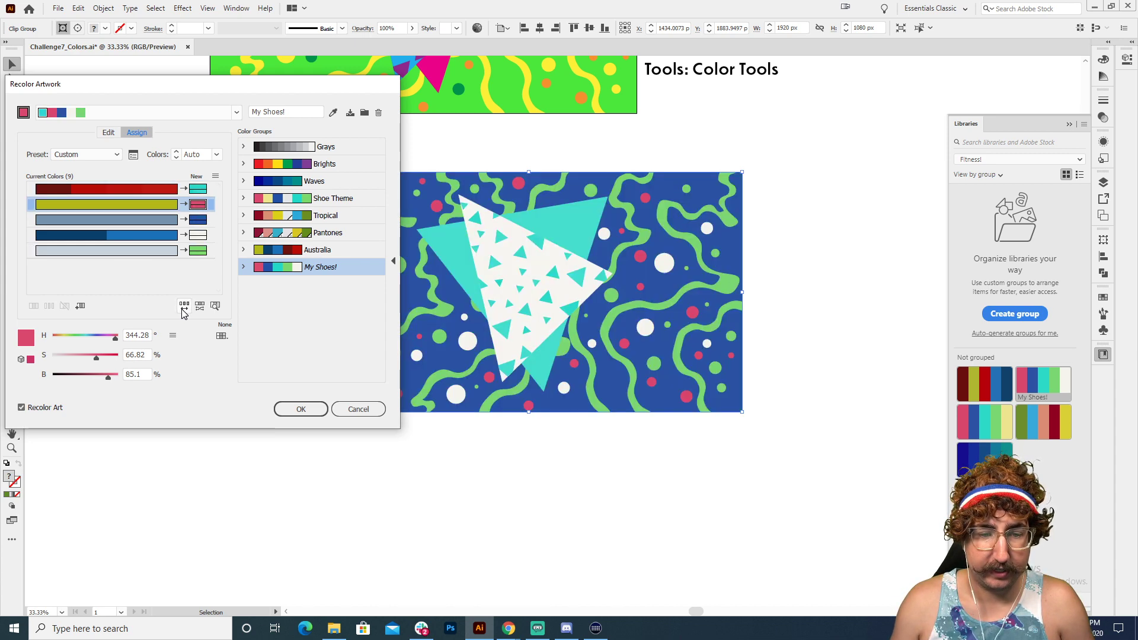
pyautogui.click(183, 310)
pyautogui.click(183, 310)
pyautogui.click(183, 310)
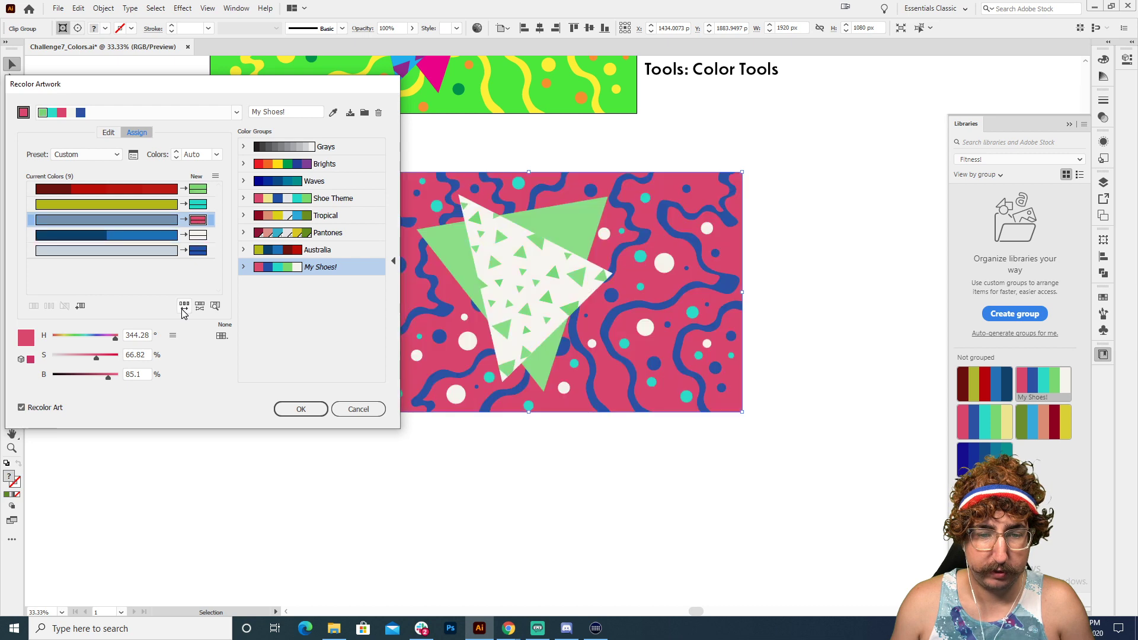
pyautogui.click(183, 311)
pyautogui.click(183, 310)
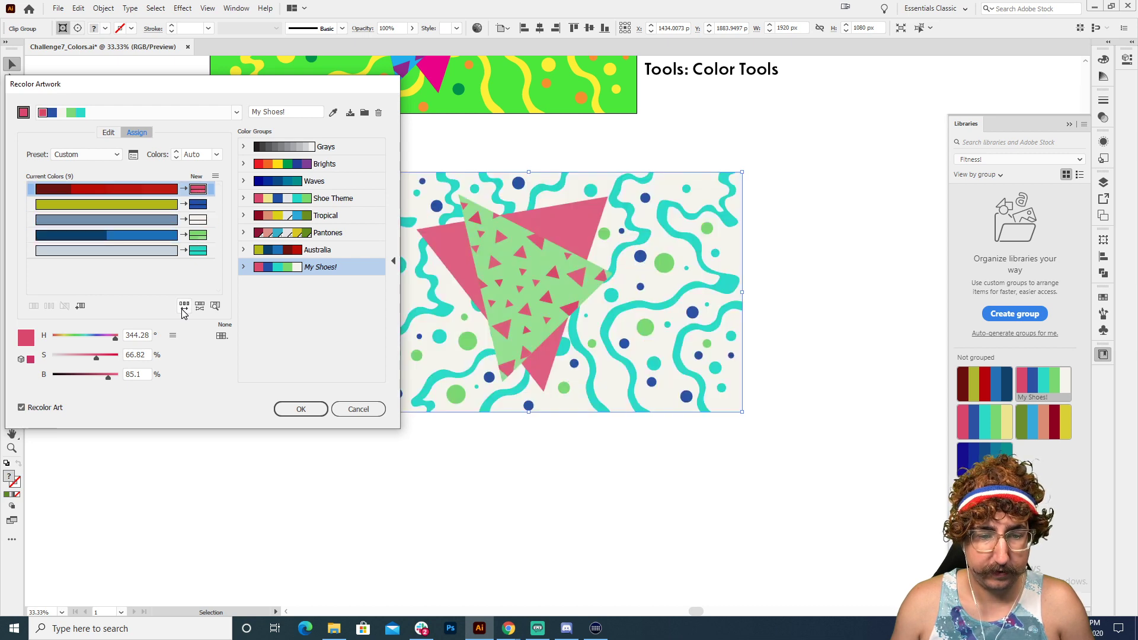
pyautogui.click(305, 409)
pyautogui.click(235, 275)
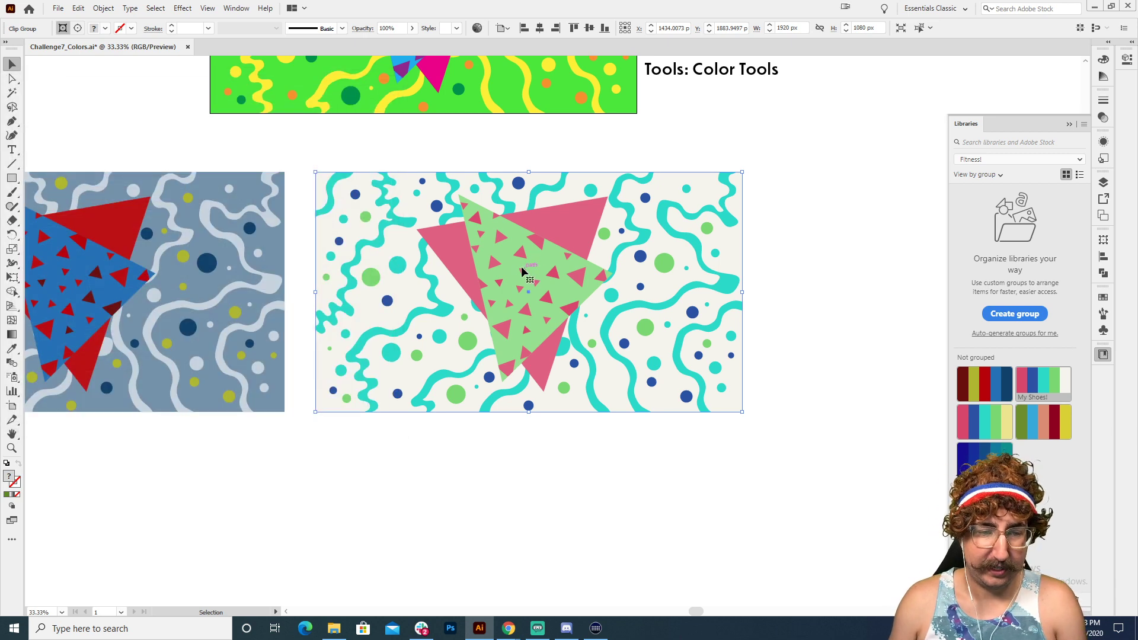
# - Duplicate the off-white artwork and place the copy beside it in the same row
pyautogui.hscroll(3, 613, 182)
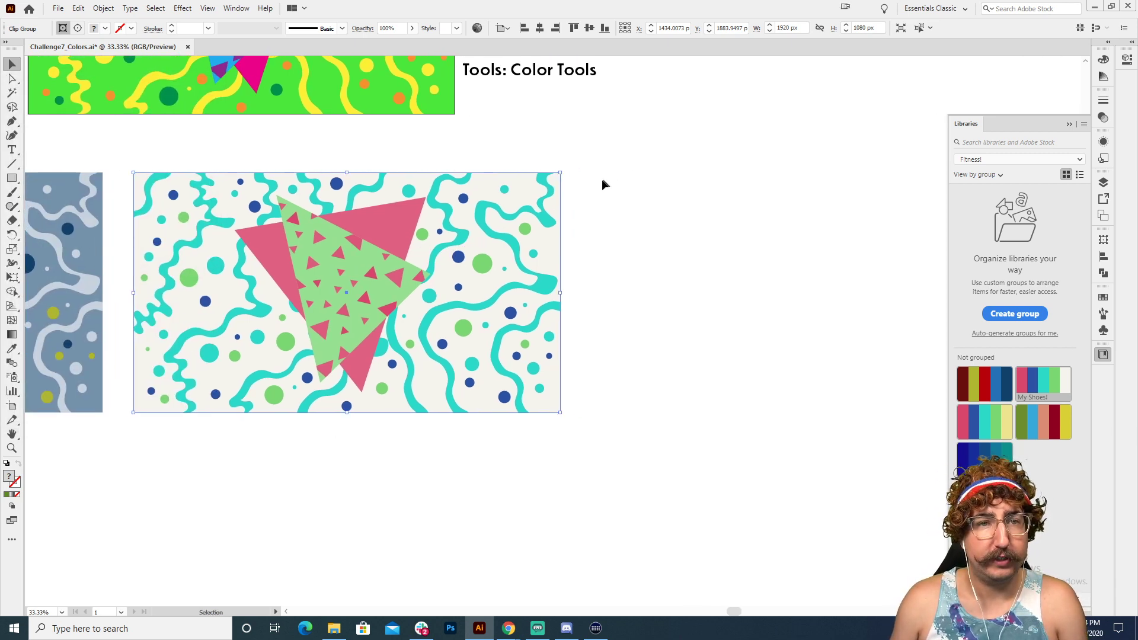
pyautogui.moveTo(189, 229); pyautogui.dragTo(677, 226)
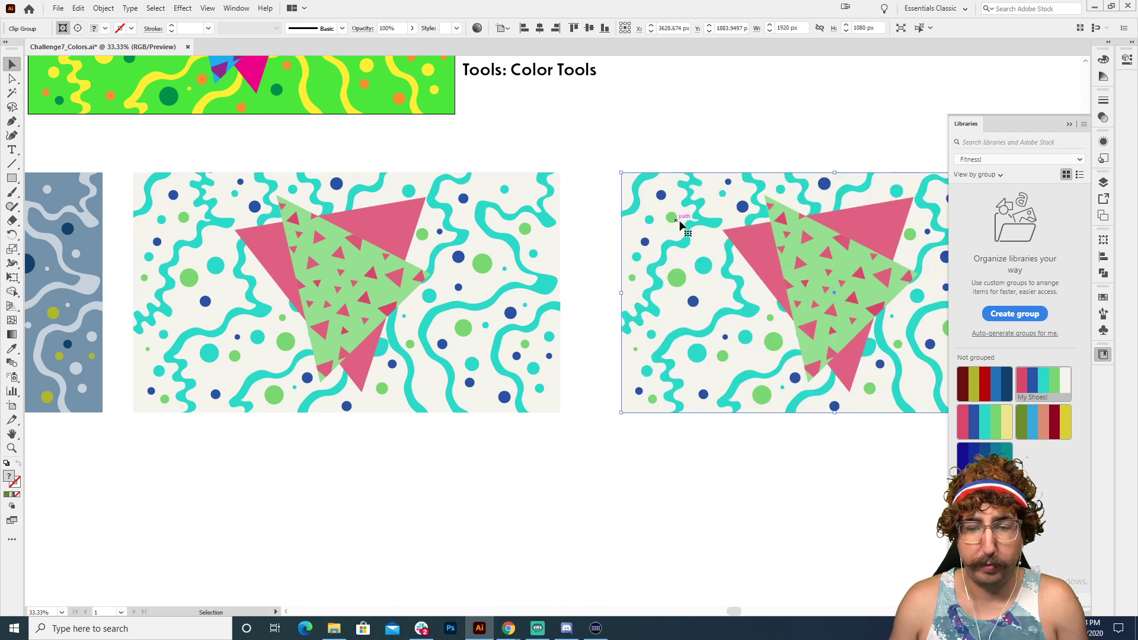
pyautogui.hscroll(5, 677, 227)
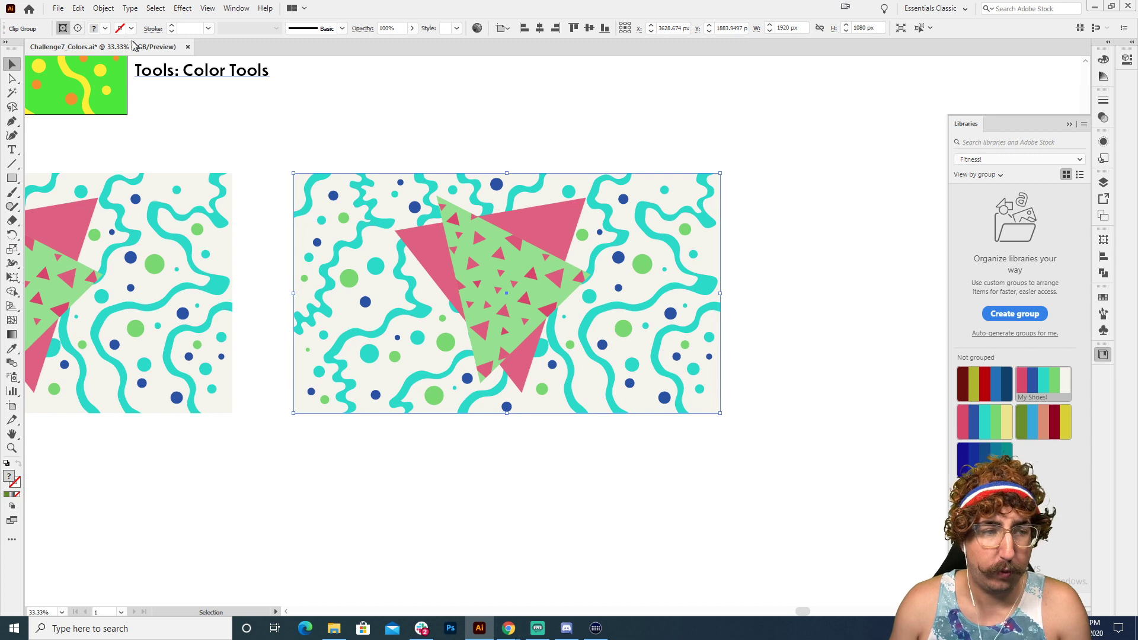
# - Open Recolor Artwork for the new copy and swap the off-white background color with the dark blue of the dots
pyautogui.click(78, 9)
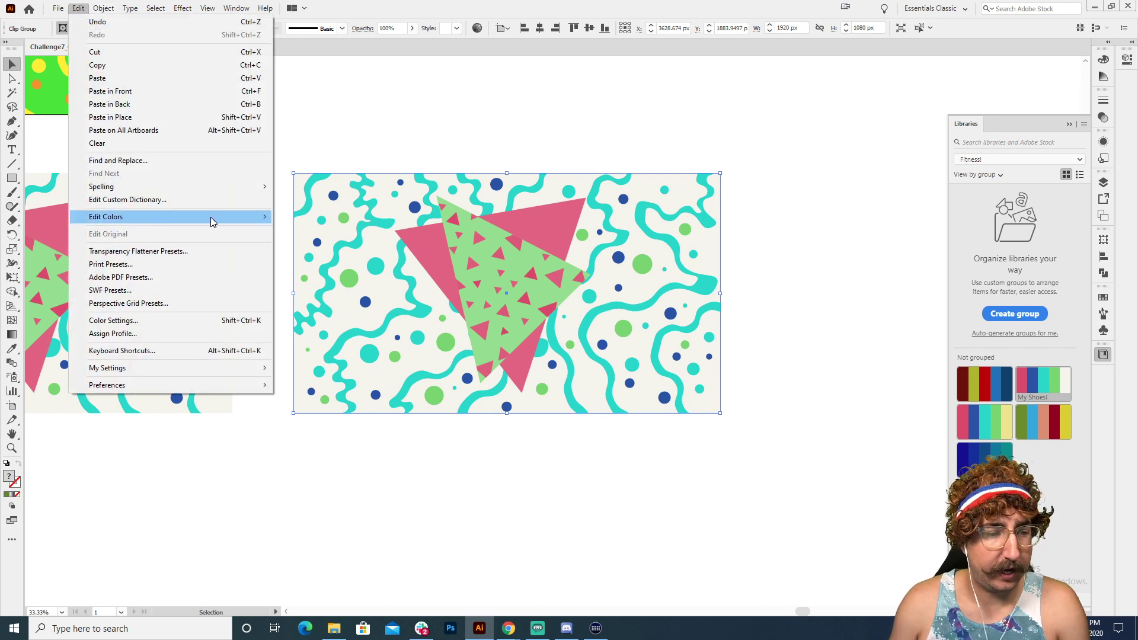
pyautogui.moveTo(214, 218)
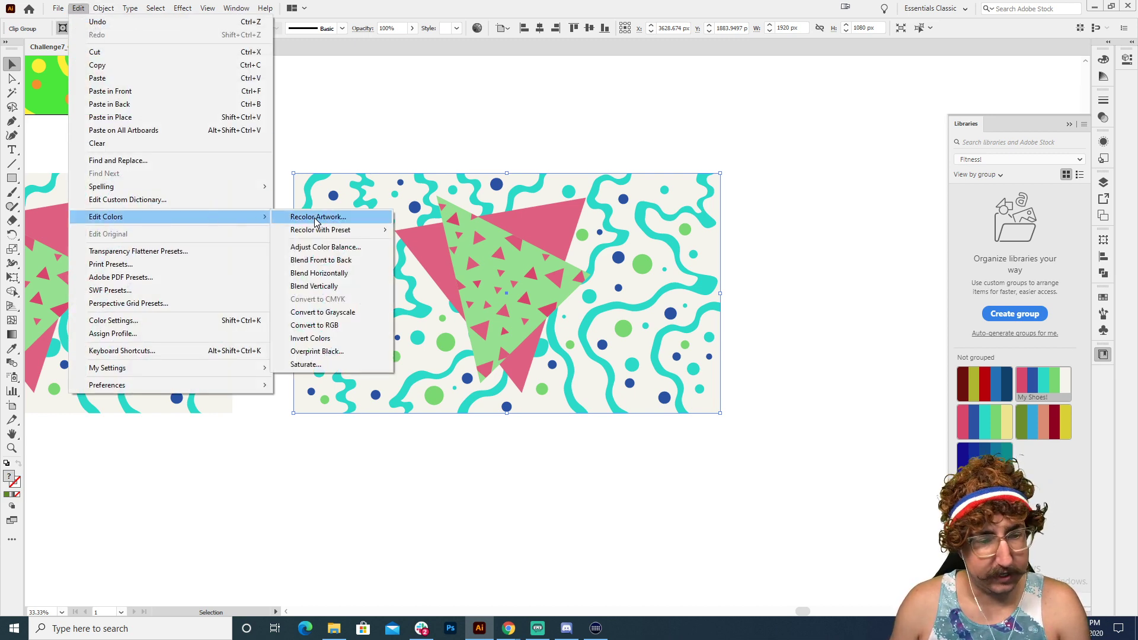
pyautogui.click(315, 217)
pyautogui.moveTo(224, 94); pyautogui.dragTo(938, 113)
pyautogui.scroll(-2, 859, 280)
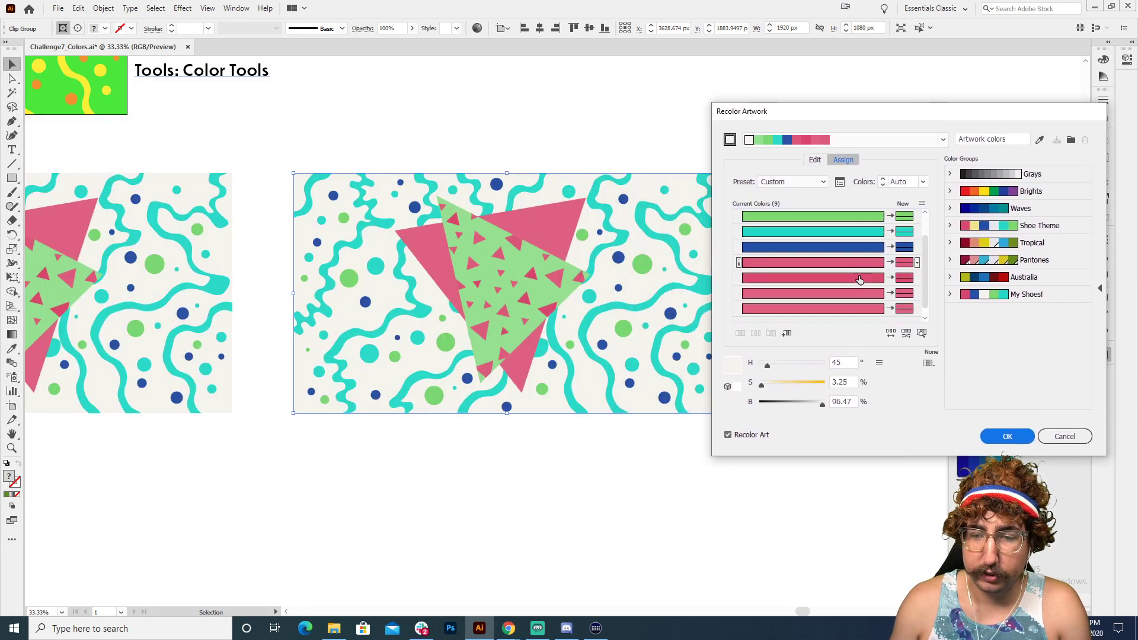
pyautogui.scroll(2, 860, 280)
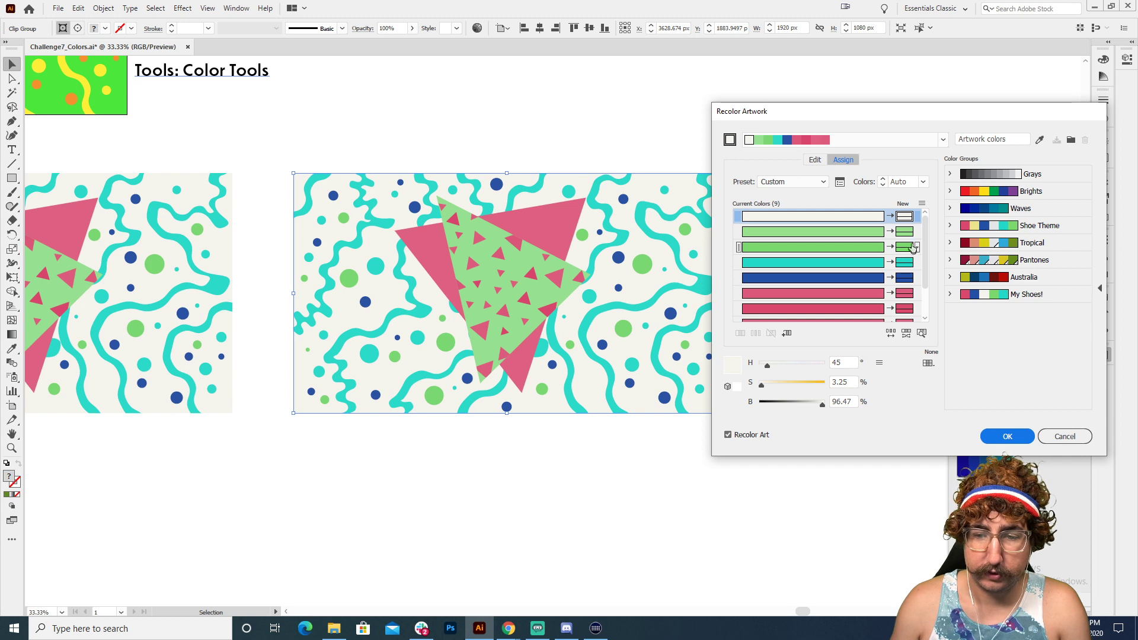
pyautogui.click(904, 281)
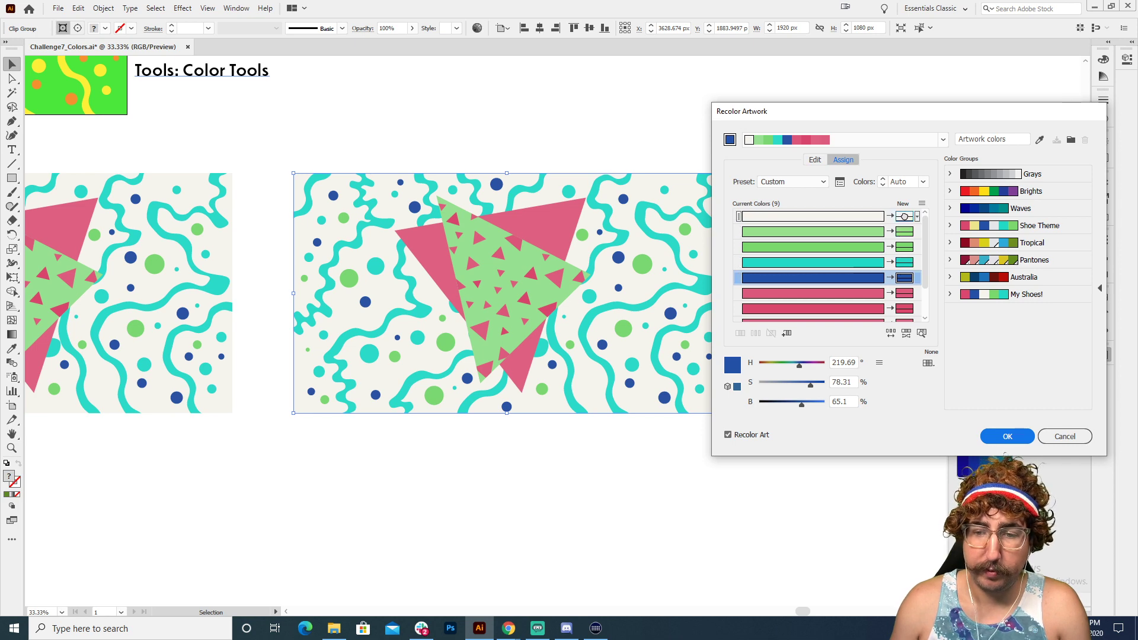
pyautogui.moveTo(904, 217); pyautogui.dragTo(904, 218)
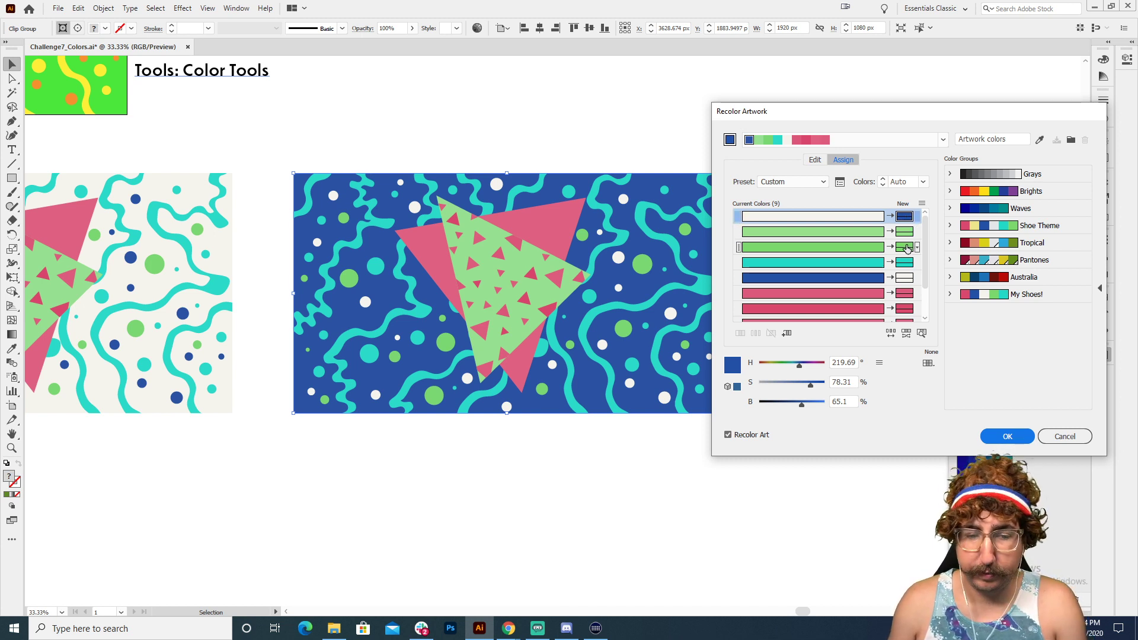
# - Swap the teal of the squiggles with the large triangle's light green, and the green of the dots with the small triangles' pink
pyautogui.scroll(-2, 906, 283)
pyautogui.scroll(2, 907, 282)
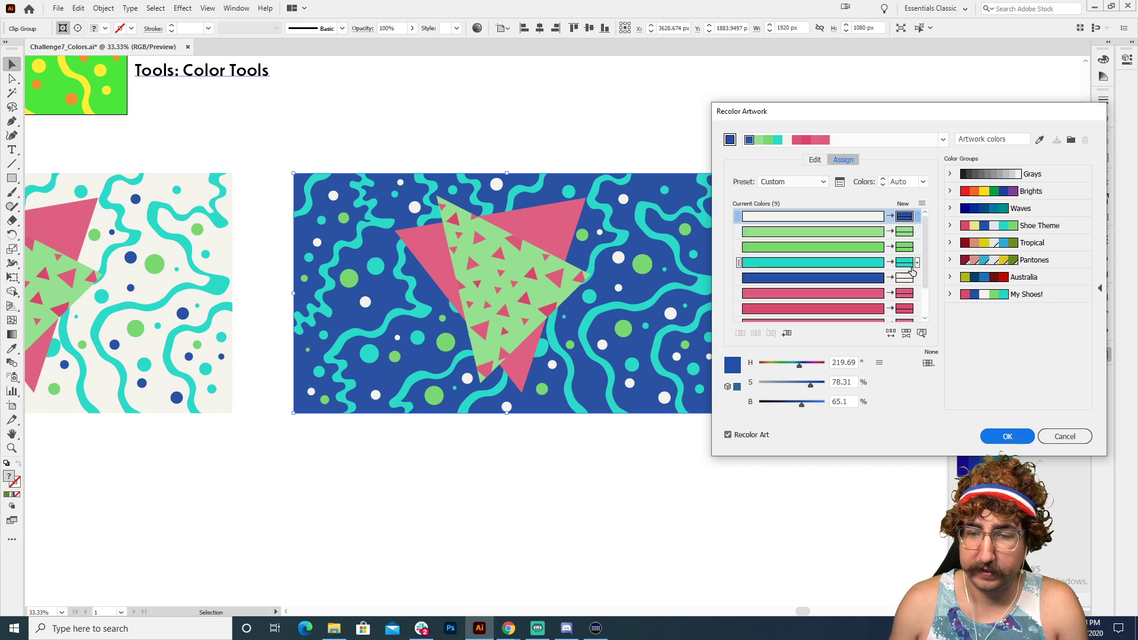
pyautogui.click(907, 264)
pyautogui.moveTo(907, 232); pyautogui.dragTo(907, 232)
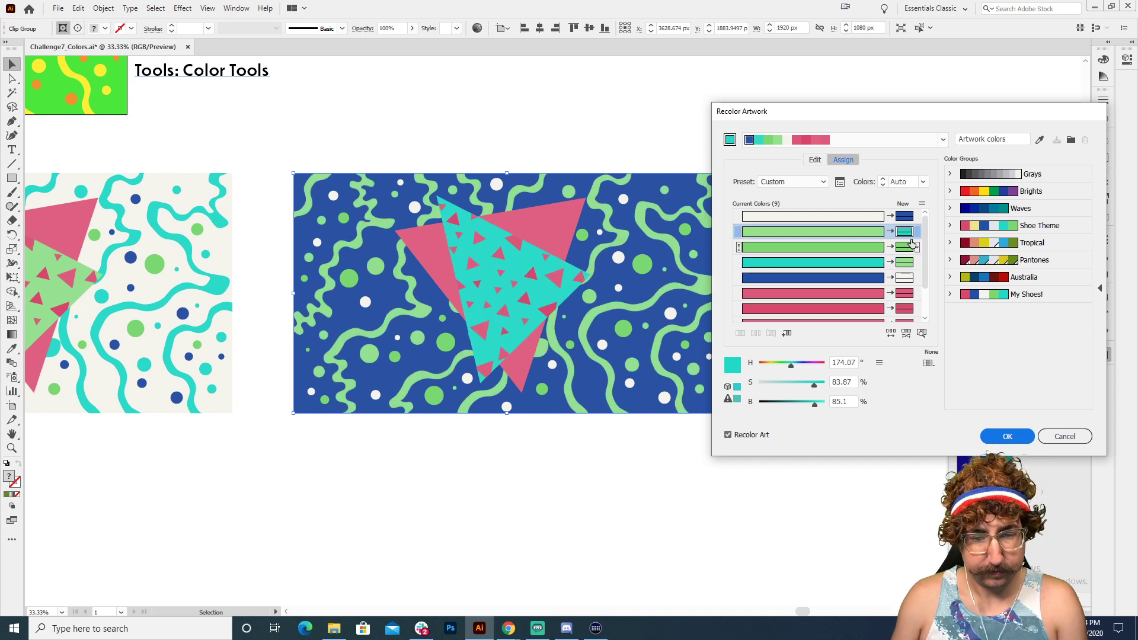
pyautogui.click(905, 308)
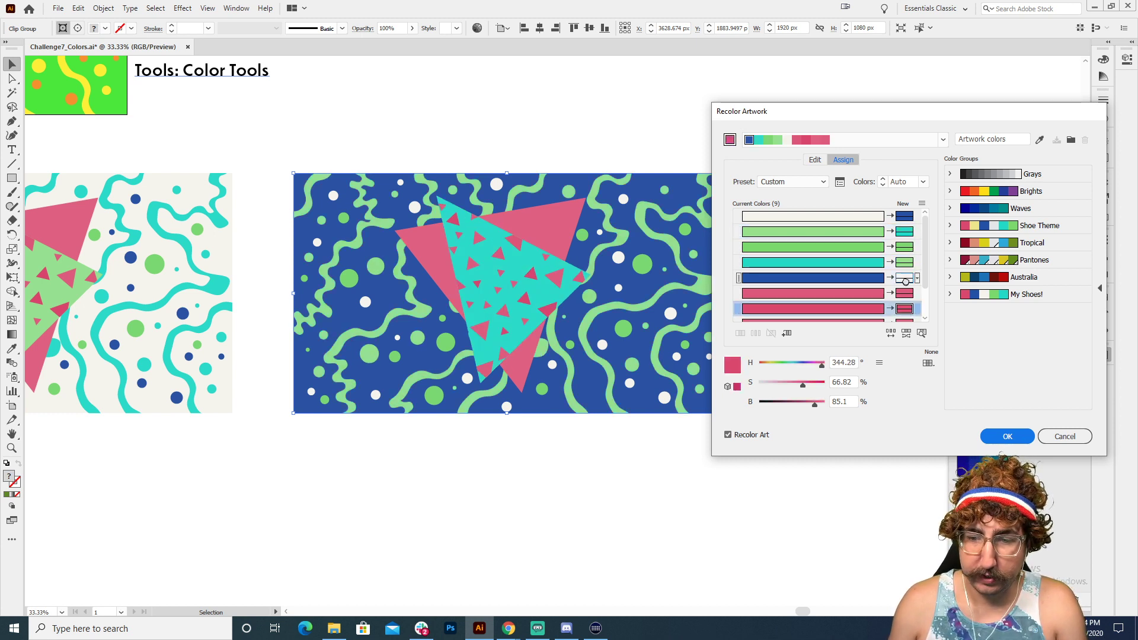
pyautogui.moveTo(905, 282); pyautogui.dragTo(901, 251)
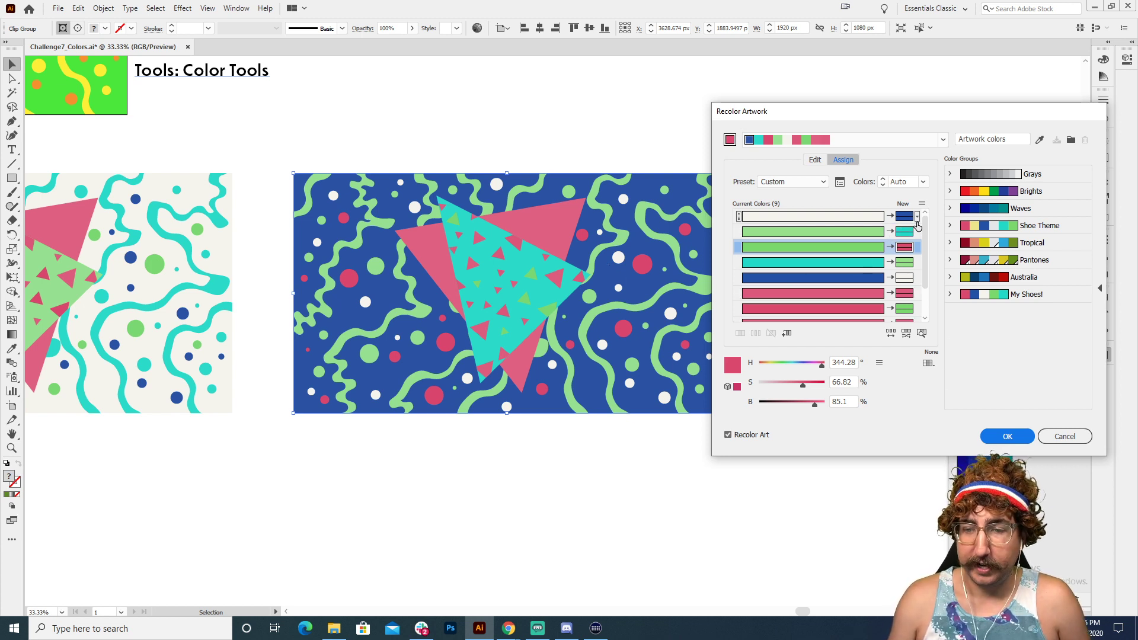
# - Change the off-white replacement color of the dots to orange #EFB014, apply the recoloring and deselect the artwork
pyautogui.doubleClick(905, 279)
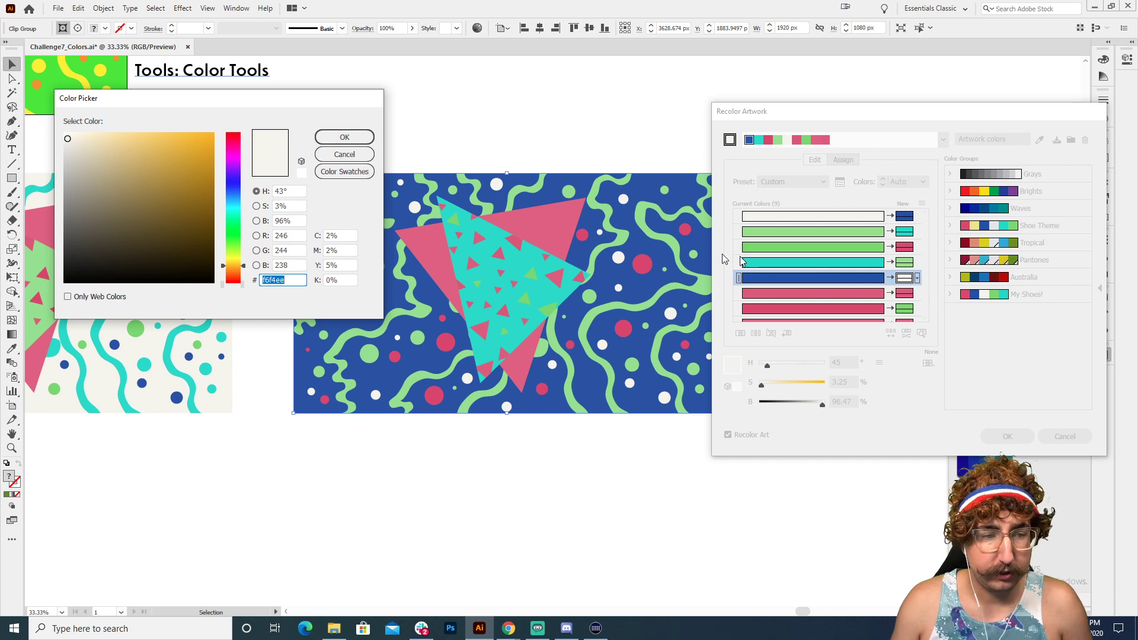
pyautogui.click(204, 140)
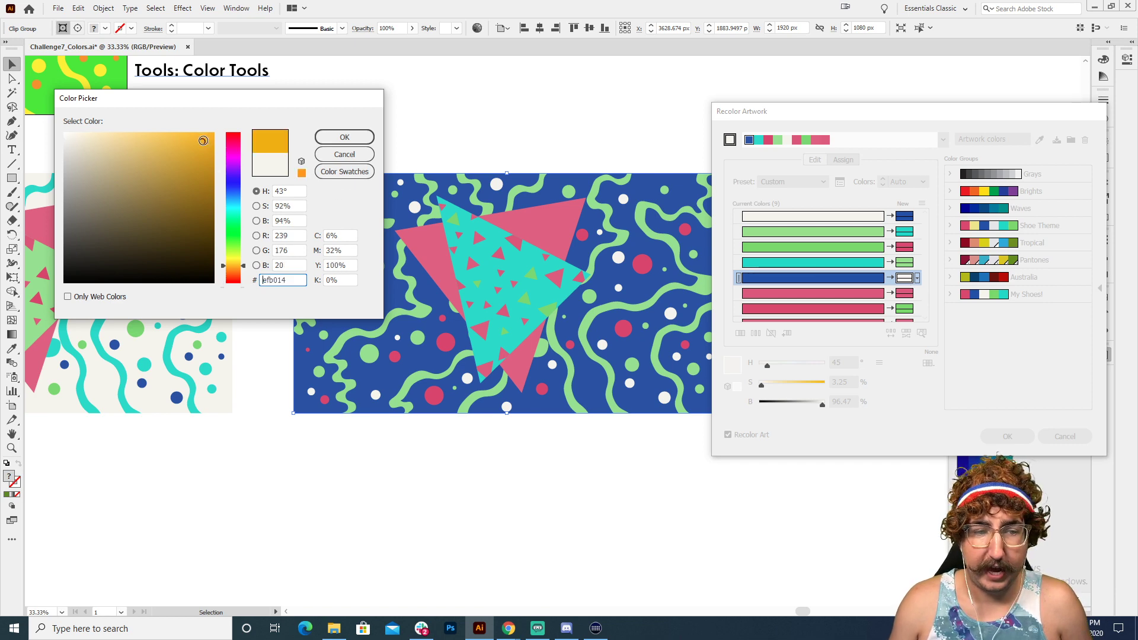
pyautogui.click(345, 137)
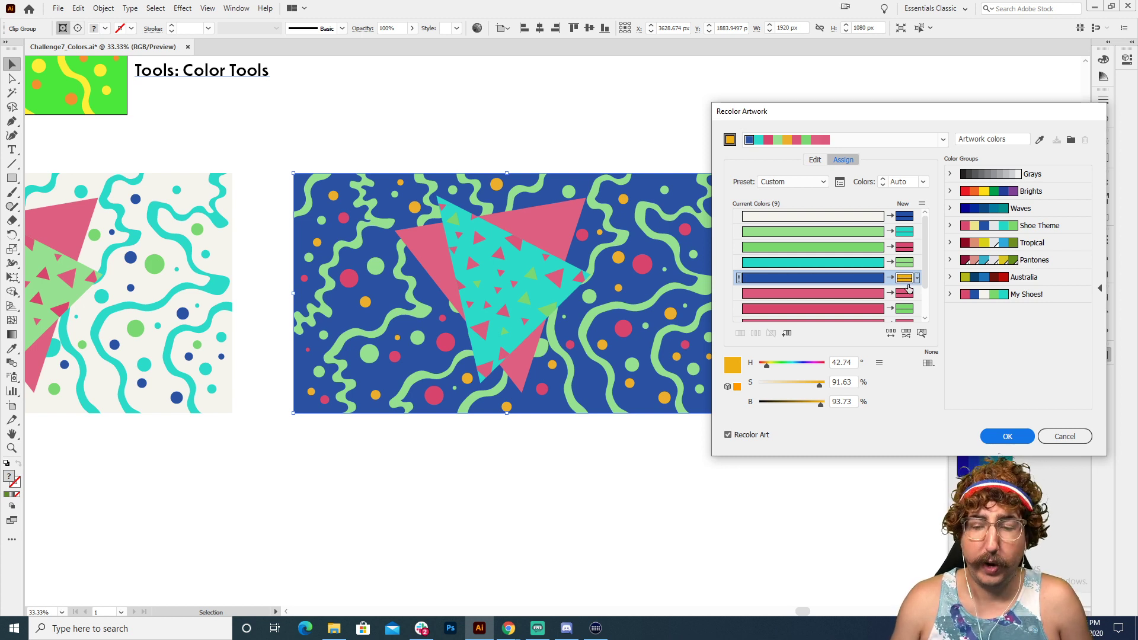
pyautogui.click(1007, 436)
pyautogui.click(741, 287)
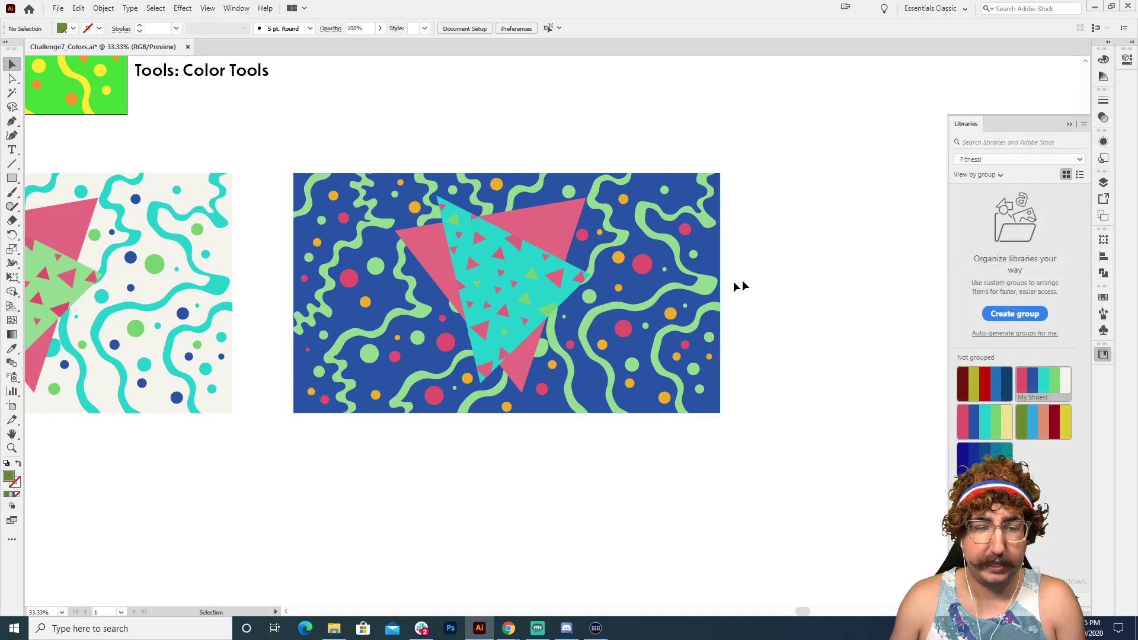
# - Duplicate the gray-blue artwork with the Australia colors and place the copy directly below it
pyautogui.press('z')
pyautogui.keyDown('alt'); pyautogui.click(480, 322); pyautogui.keyUp('alt')
pyautogui.keyDown('alt'); pyautogui.click(480, 322); pyautogui.keyUp('alt')
pyautogui.keyDown('alt'); pyautogui.click(559, 319); pyautogui.keyUp('alt')
pyautogui.press('space')
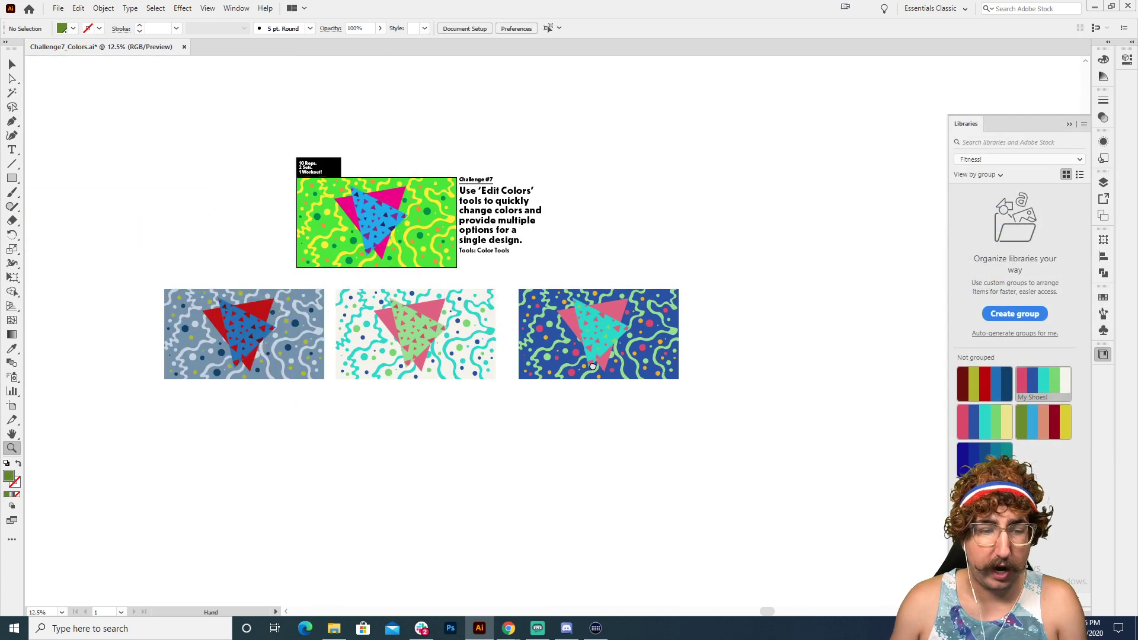
pyautogui.moveTo(592, 367); pyautogui.dragTo(439, 324)
pyautogui.press('v')
pyautogui.click(617, 320)
pyautogui.moveTo(104, 320); pyautogui.dragTo(405, 382)
pyautogui.hotkey('ctrl', '=')
pyautogui.hotkey('ctrl', '=')
pyautogui.moveTo(582, 327); pyautogui.dragTo(534, 324)
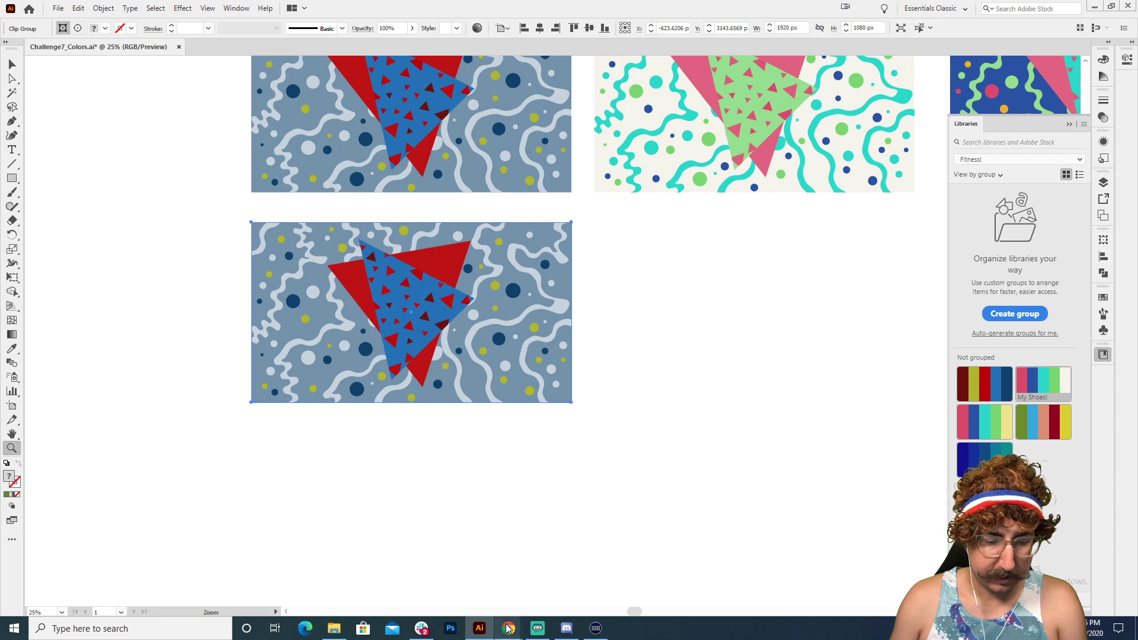
# - Switch to Adobe Color in the browser and open the color wheel
pyautogui.moveTo(509, 628)
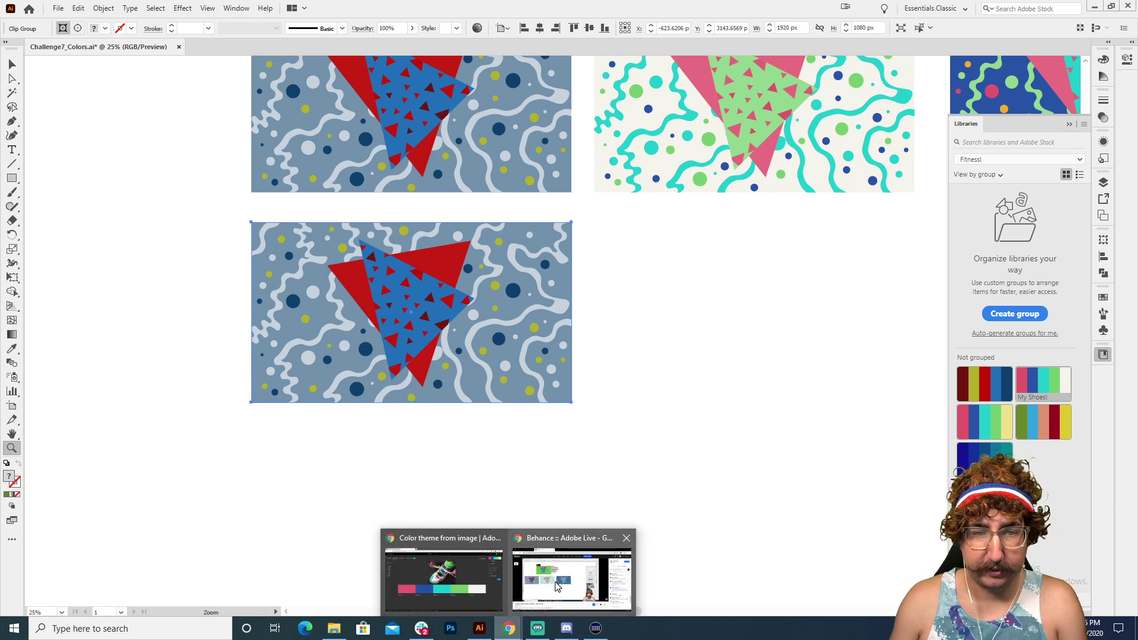
pyautogui.click(443, 578)
pyautogui.click(23, 106)
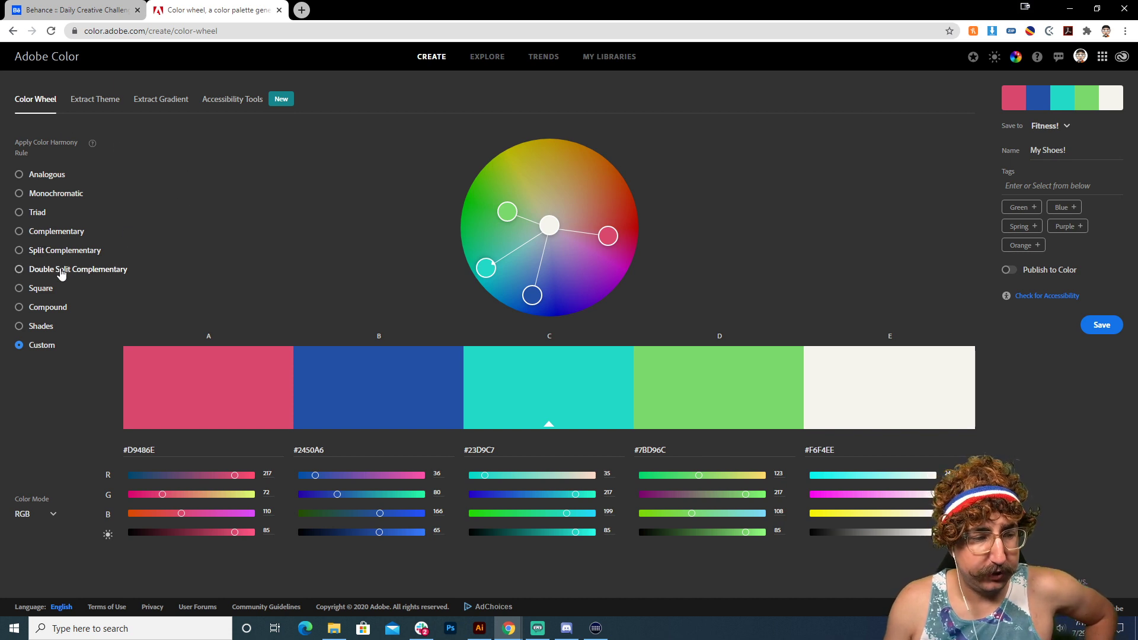
# - Apply the Double Split Complementary harmony rule, make red swatch B the base color and intensify it to #DB0C06
pyautogui.click(63, 269)
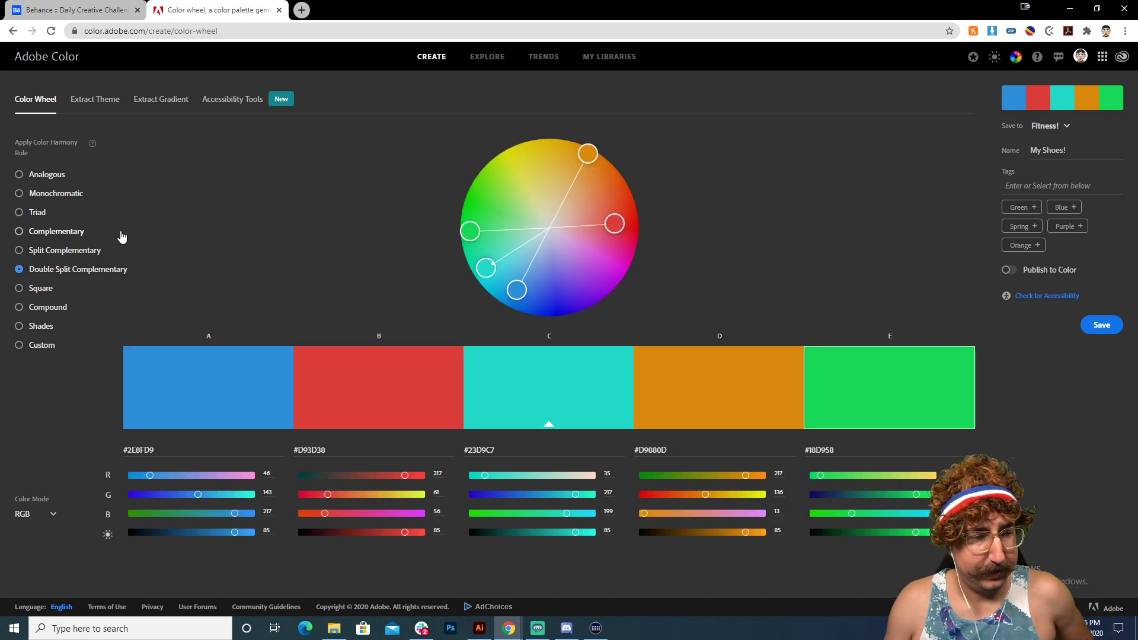
pyautogui.click(77, 251)
pyautogui.click(75, 269)
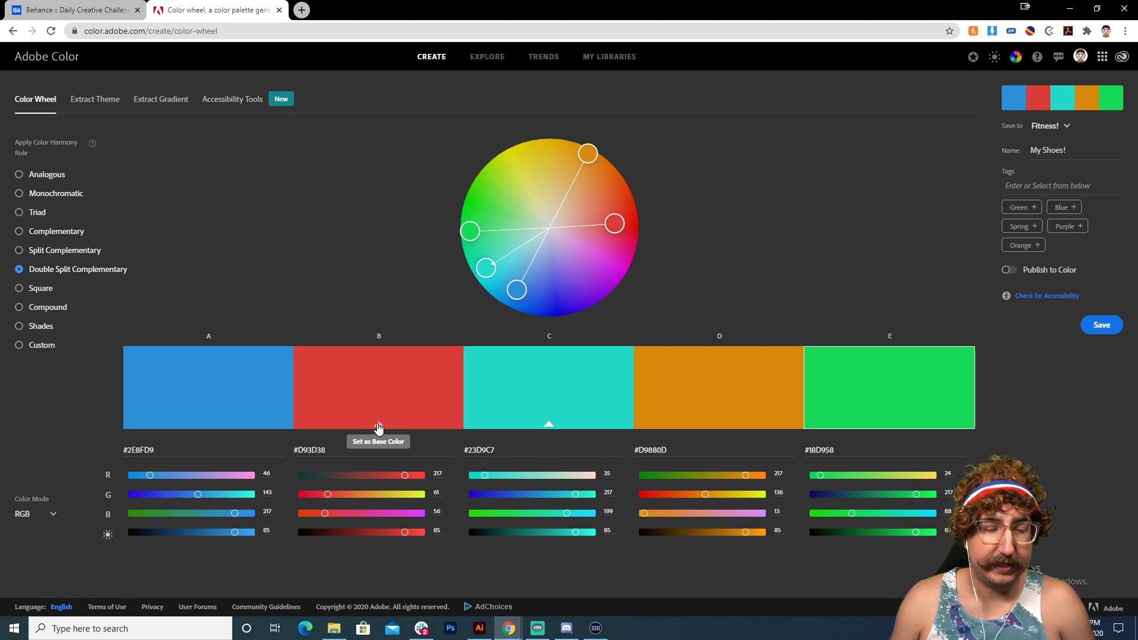
pyautogui.click(378, 426)
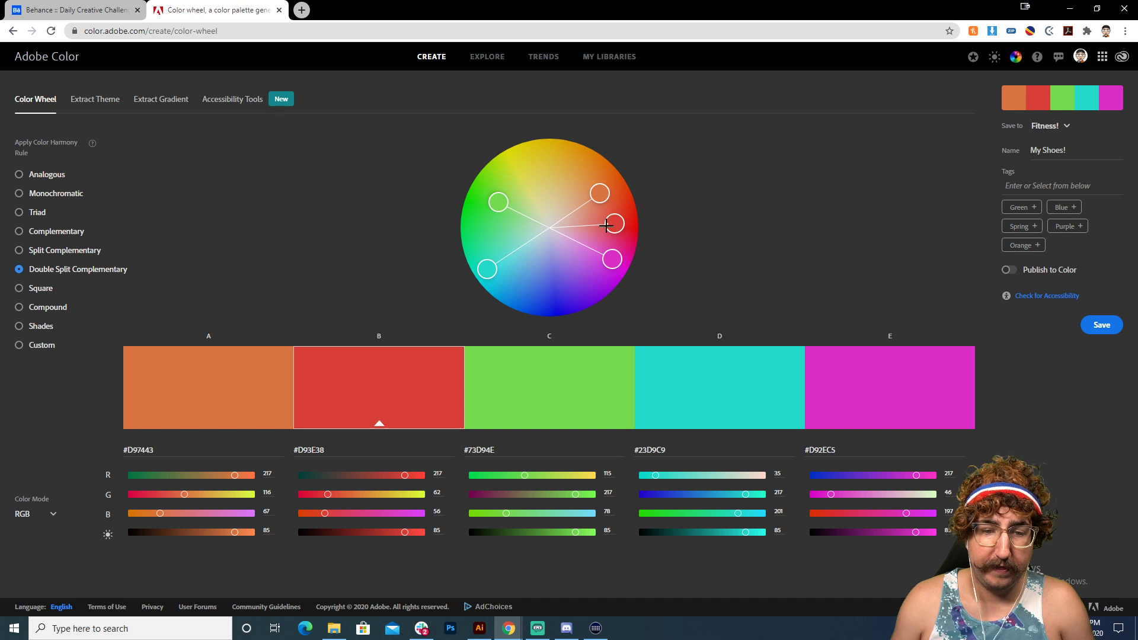
pyautogui.moveTo(606, 224); pyautogui.dragTo(628, 222)
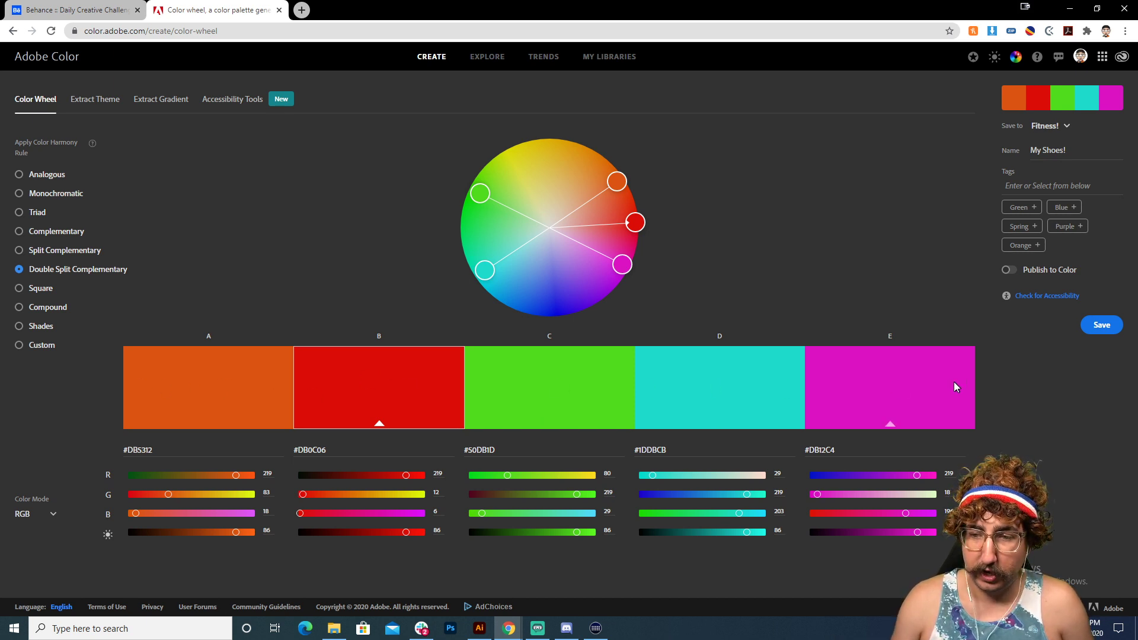
# - Name the theme Neons and check it for color blind accessibility
pyautogui.moveTo(1051, 151); pyautogui.dragTo(966, 153)
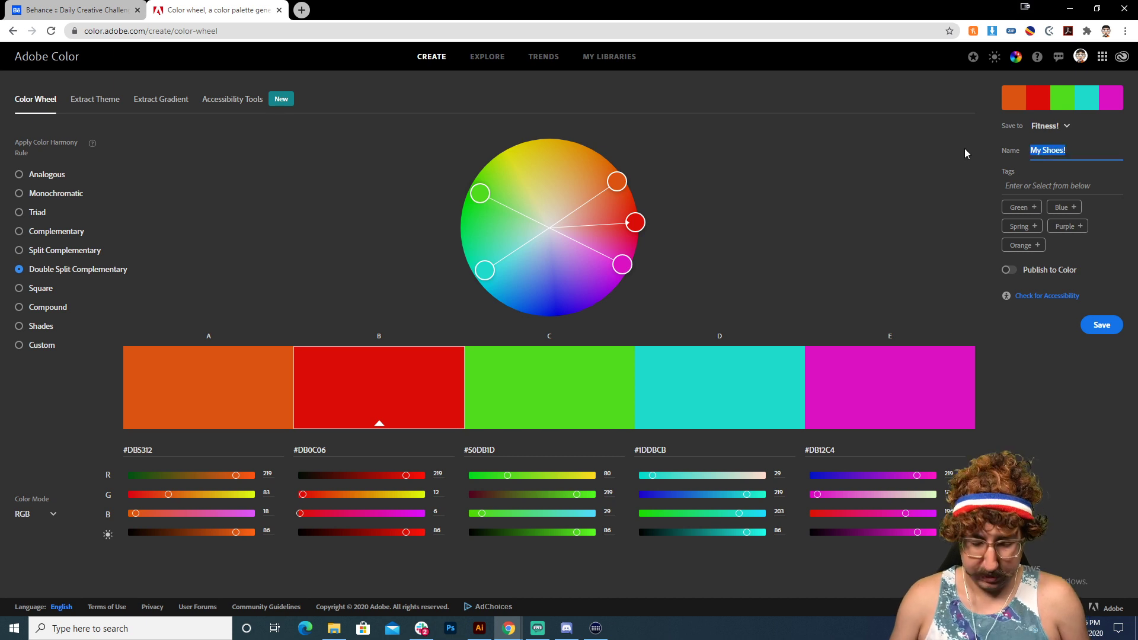
pyautogui.write('Neons')
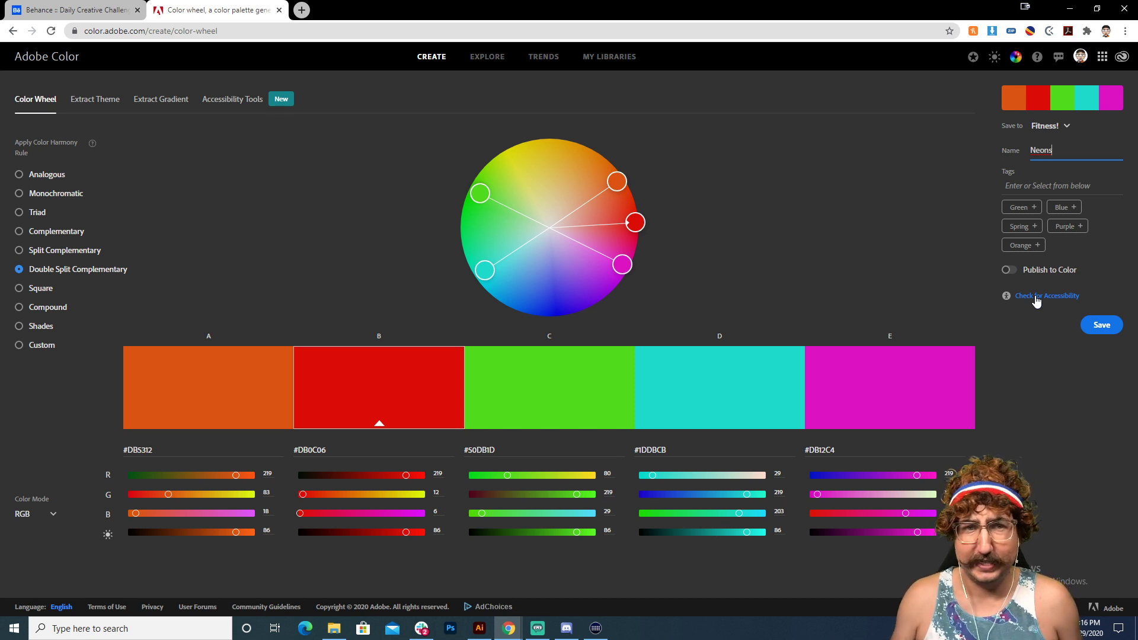
pyautogui.click(1036, 298)
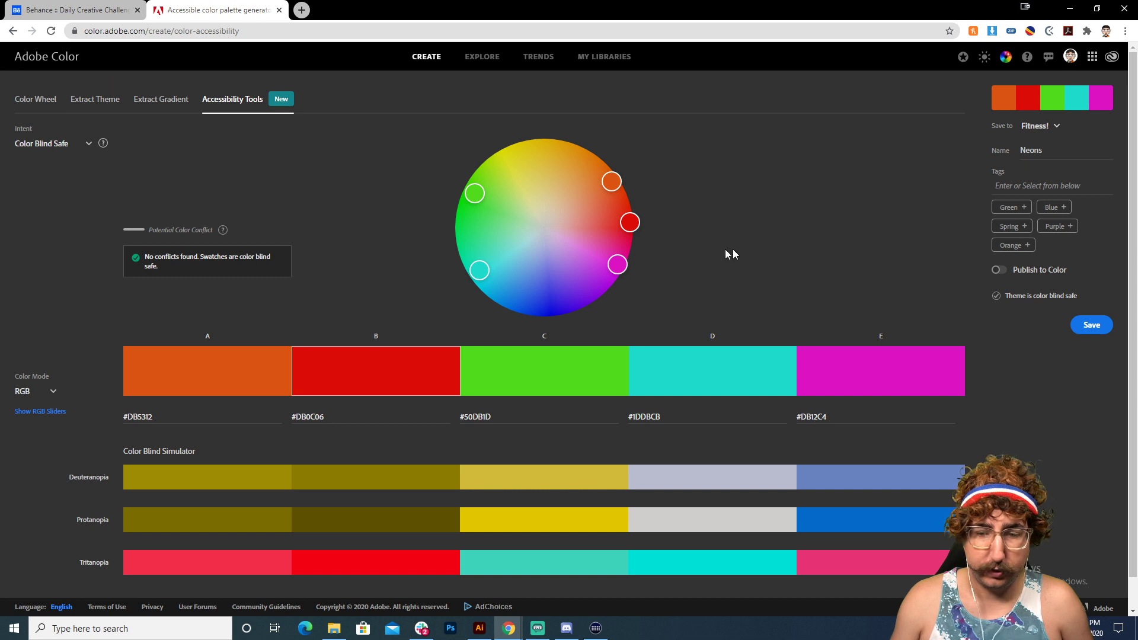
# - Try the Complementary harmony rule with base swatch B at #DB0909 and check the theme for color blind accessibility
pyautogui.moveTo(630, 222); pyautogui.dragTo(573, 229)
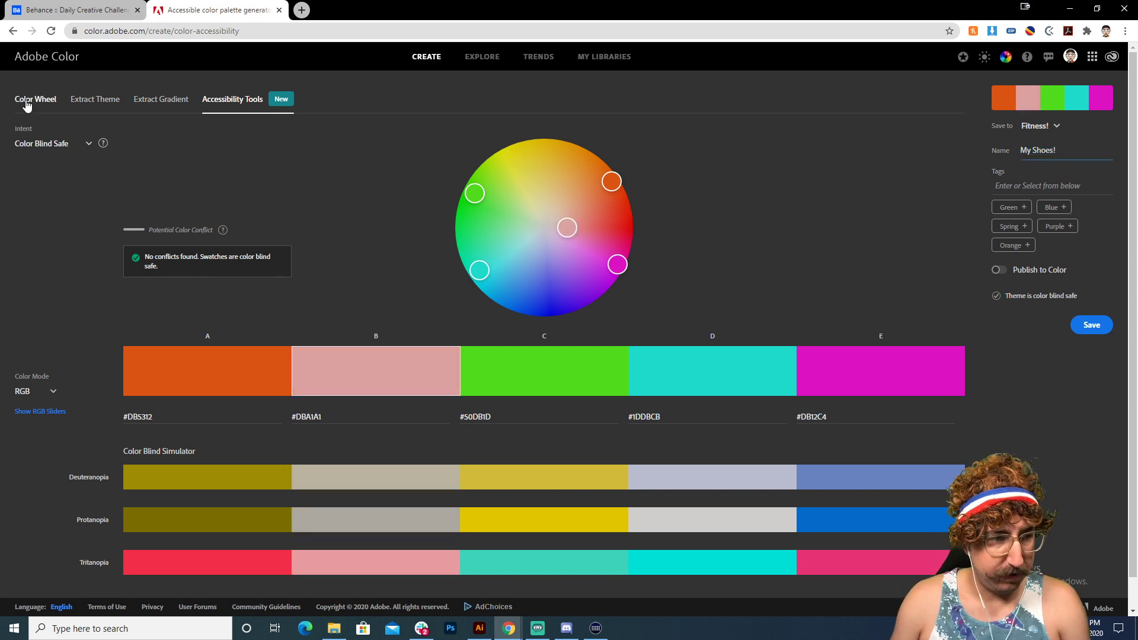
pyautogui.click(24, 99)
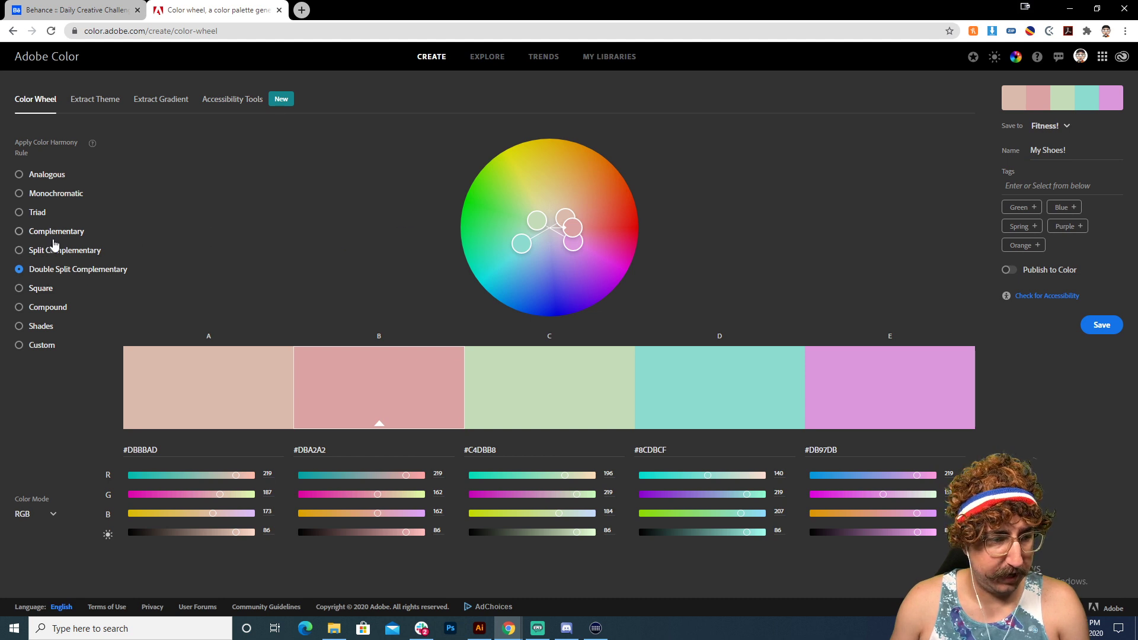
pyautogui.click(59, 231)
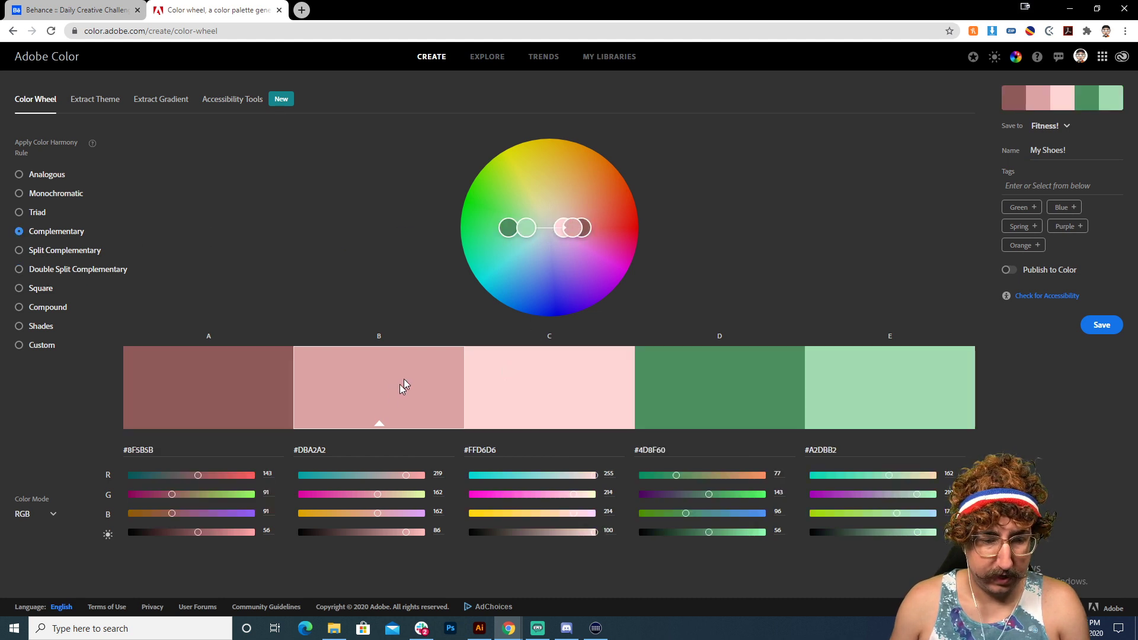
pyautogui.moveTo(573, 227); pyautogui.dragTo(631, 227)
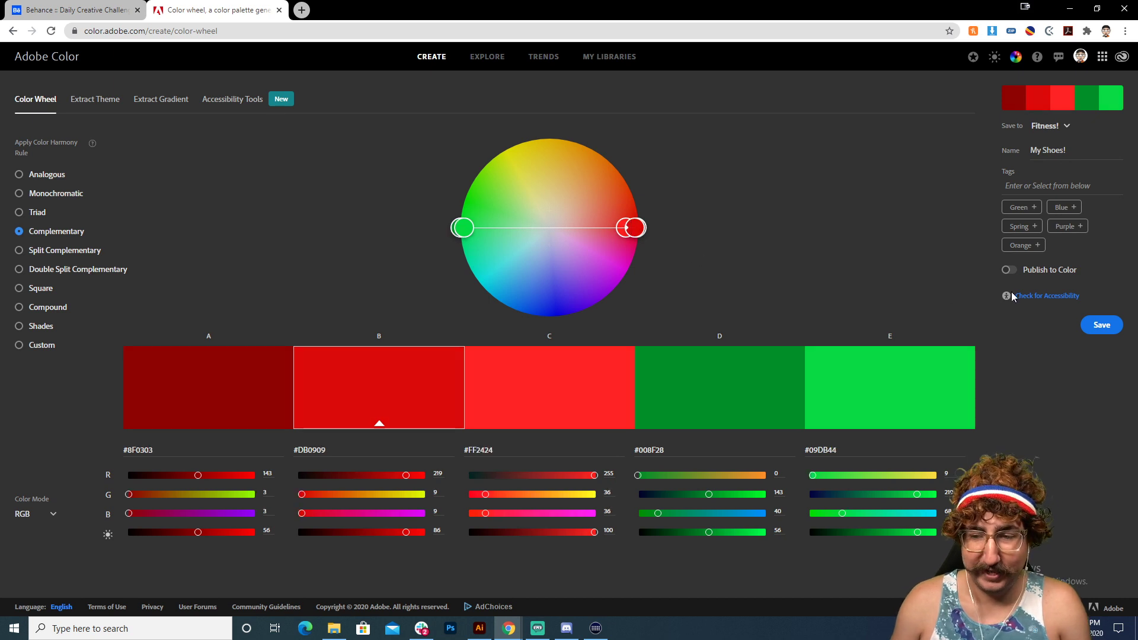
pyautogui.click(1033, 296)
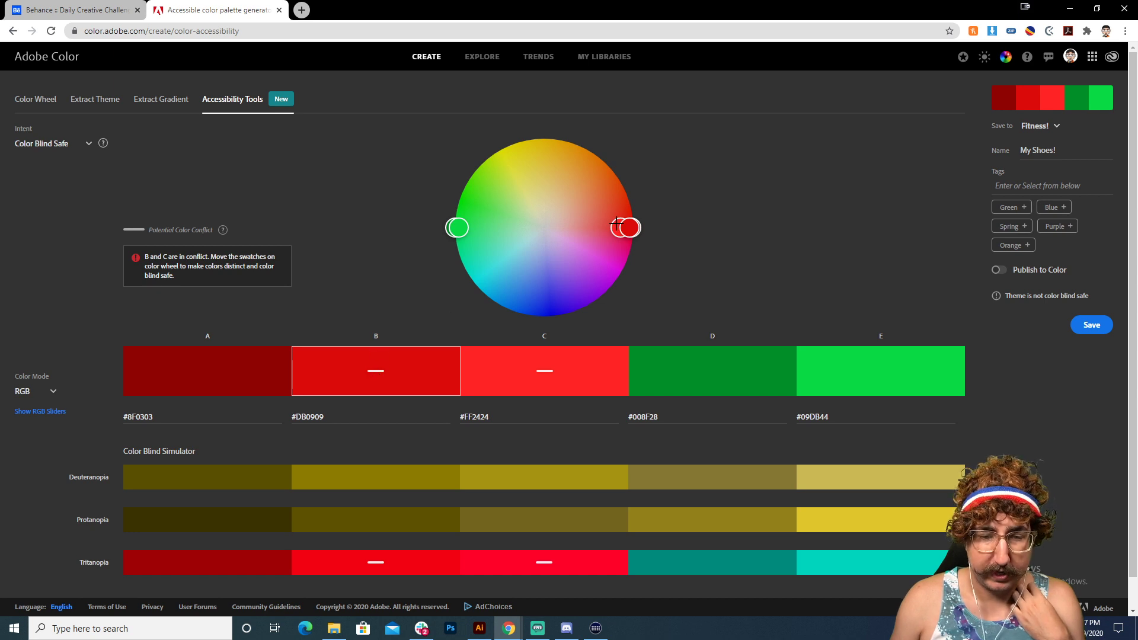
# - Move swatch B away from the conflicting swatch C to #DB5652 and examine the accessibility check and color blind simulation
pyautogui.moveTo(629, 229)
pyautogui.mouseDown()
pyautogui.moveTo(587, 233)
pyautogui.moveTo(619, 228)
pyautogui.mouseUp()
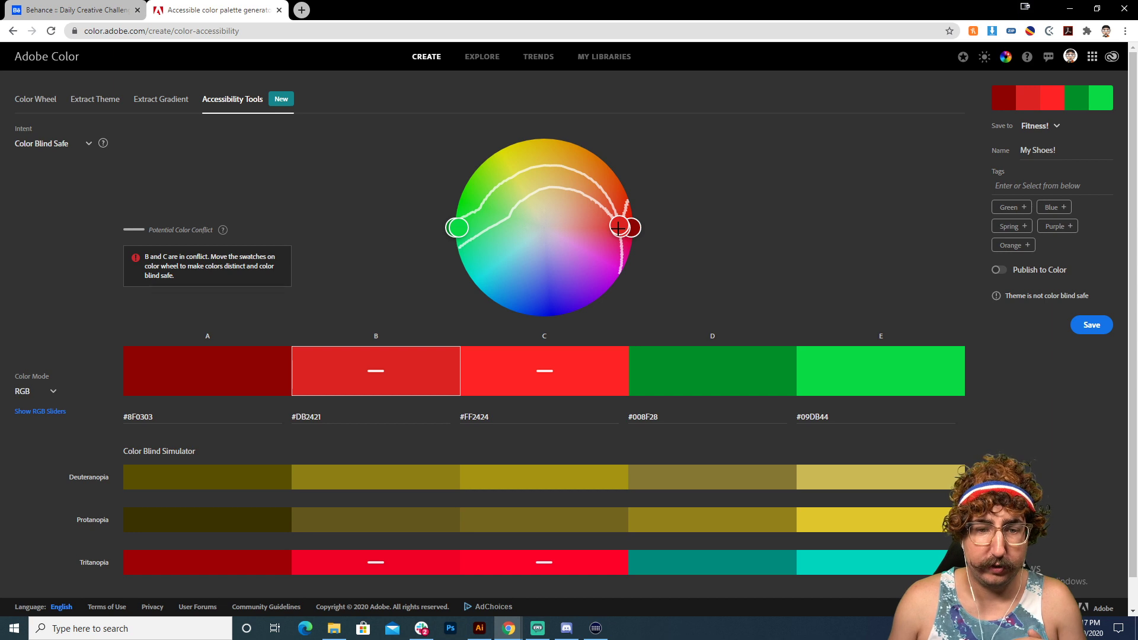
pyautogui.moveTo(618, 227); pyautogui.dragTo(608, 228)
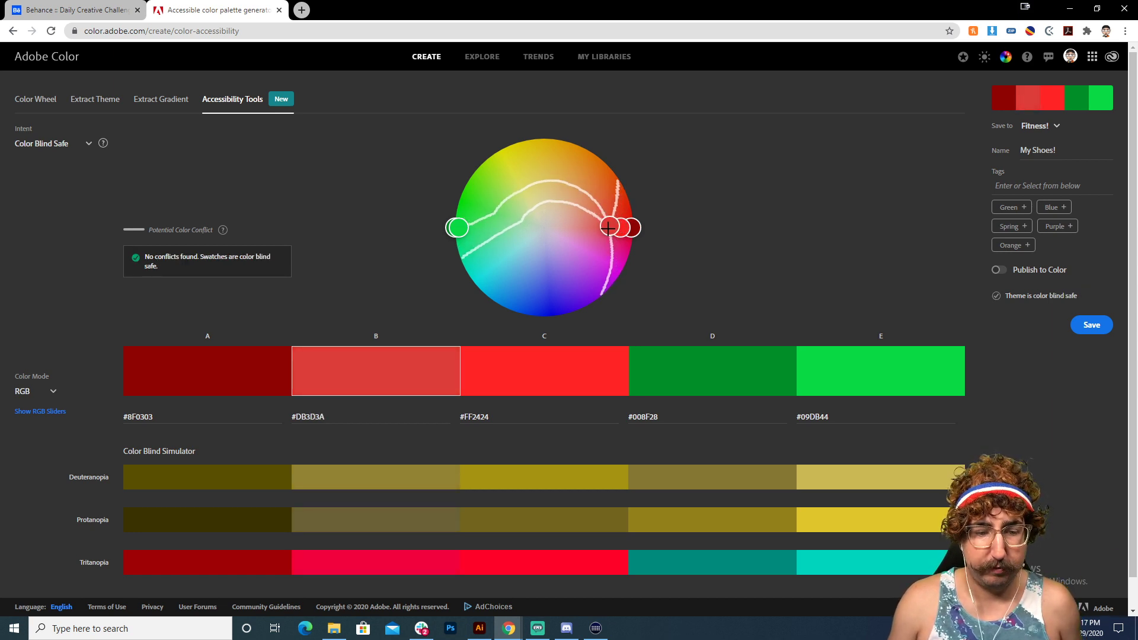
pyautogui.moveTo(608, 228); pyautogui.dragTo(600, 224)
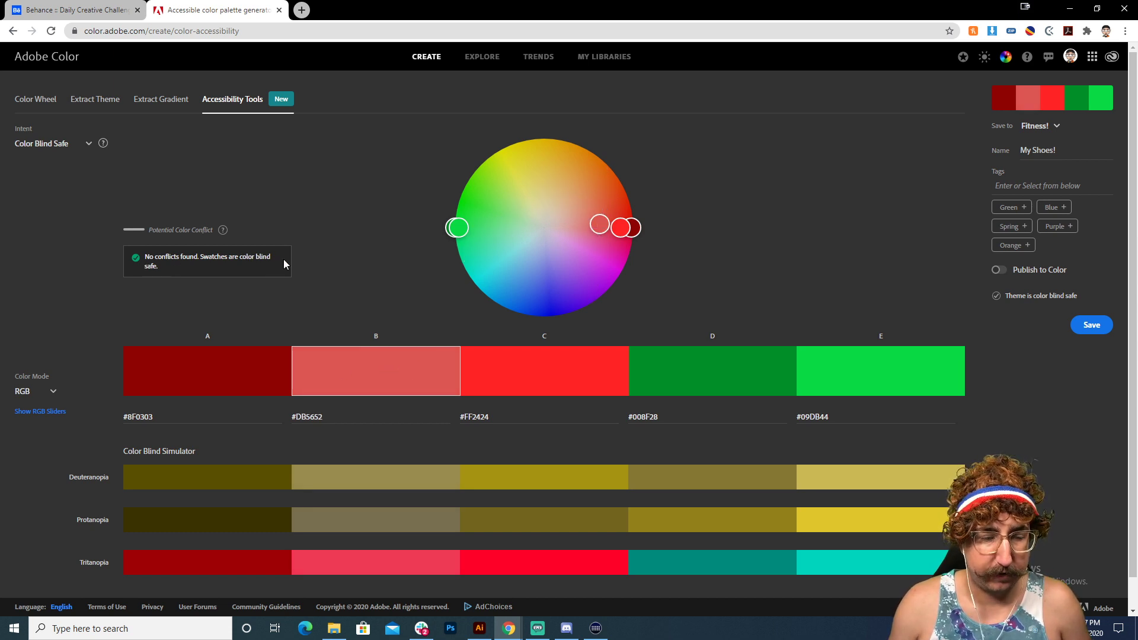
pyautogui.scroll(-1, 101, 385)
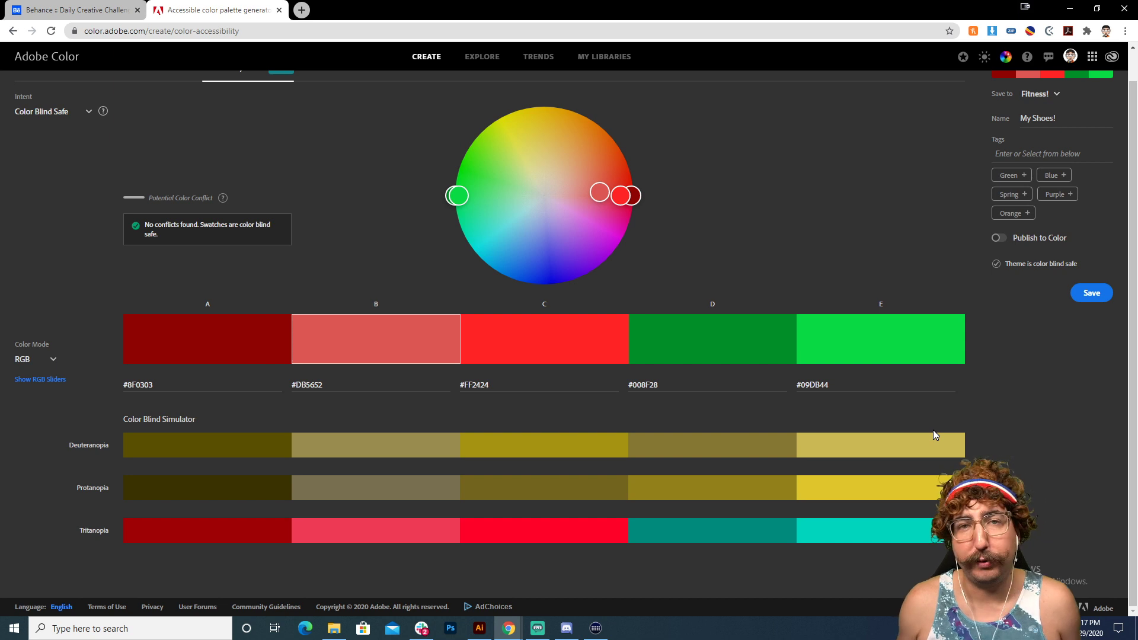
pyautogui.scroll(1, 354, 199)
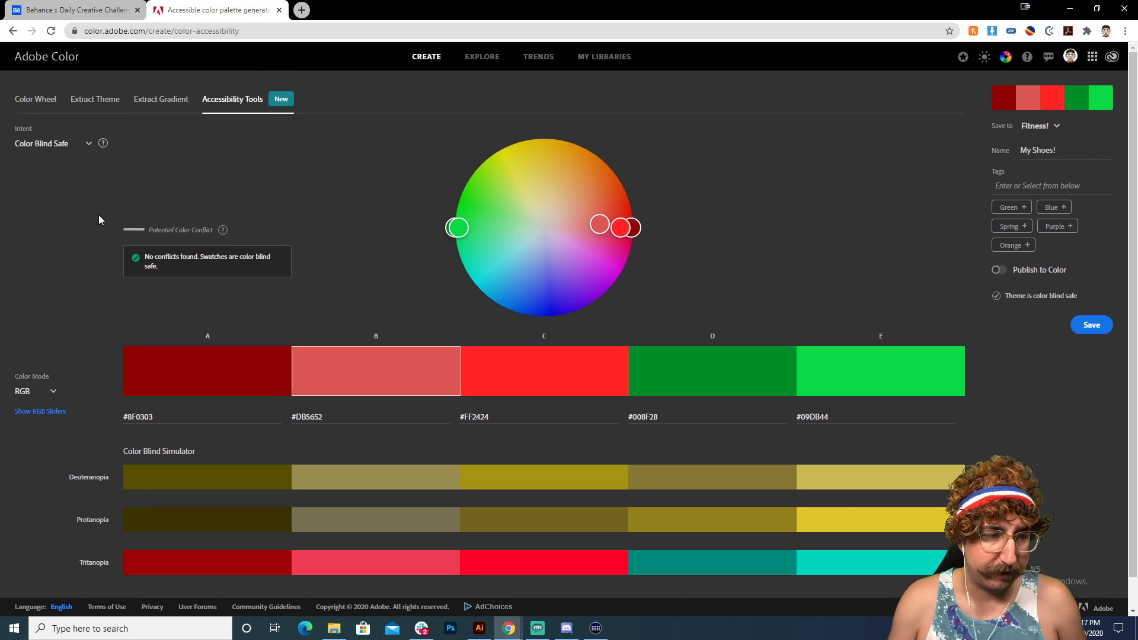
# - Apply the Double Split Complementary harmony rule, intensify base swatch B to #DB0600 and check the theme's accessibility
pyautogui.click(37, 98)
pyautogui.click(69, 272)
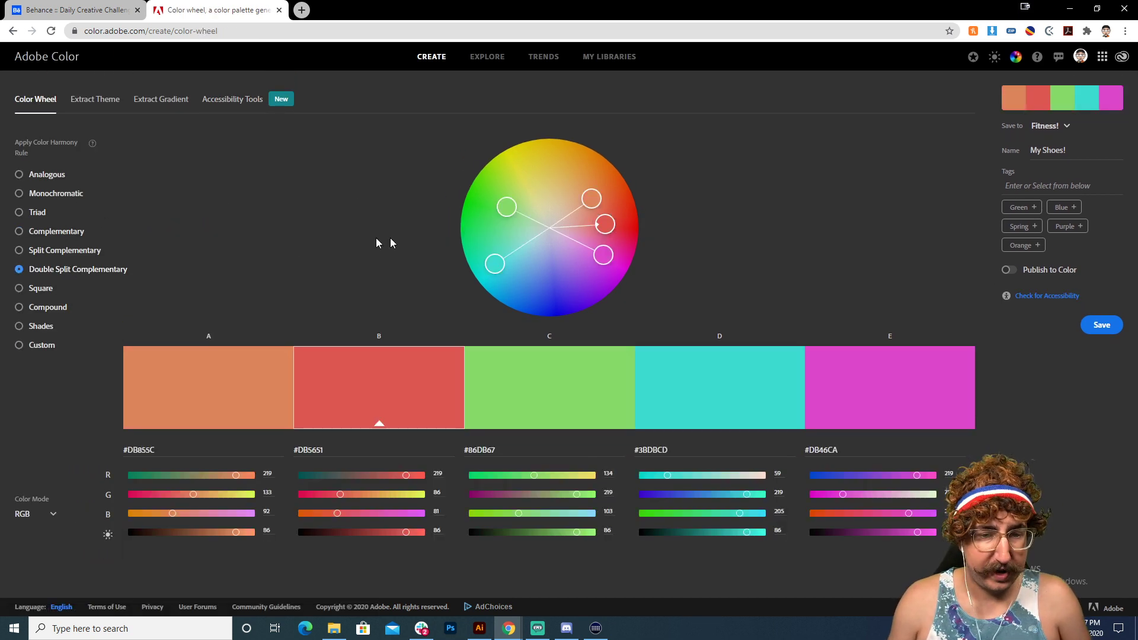
pyautogui.moveTo(605, 223); pyautogui.dragTo(636, 222)
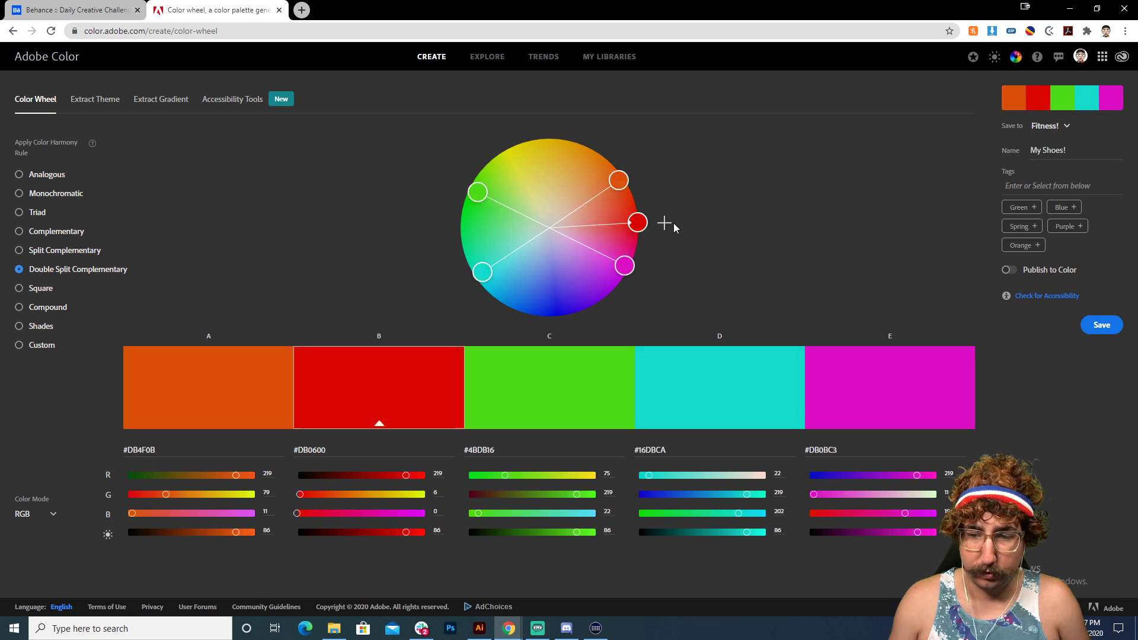
pyautogui.click(1039, 297)
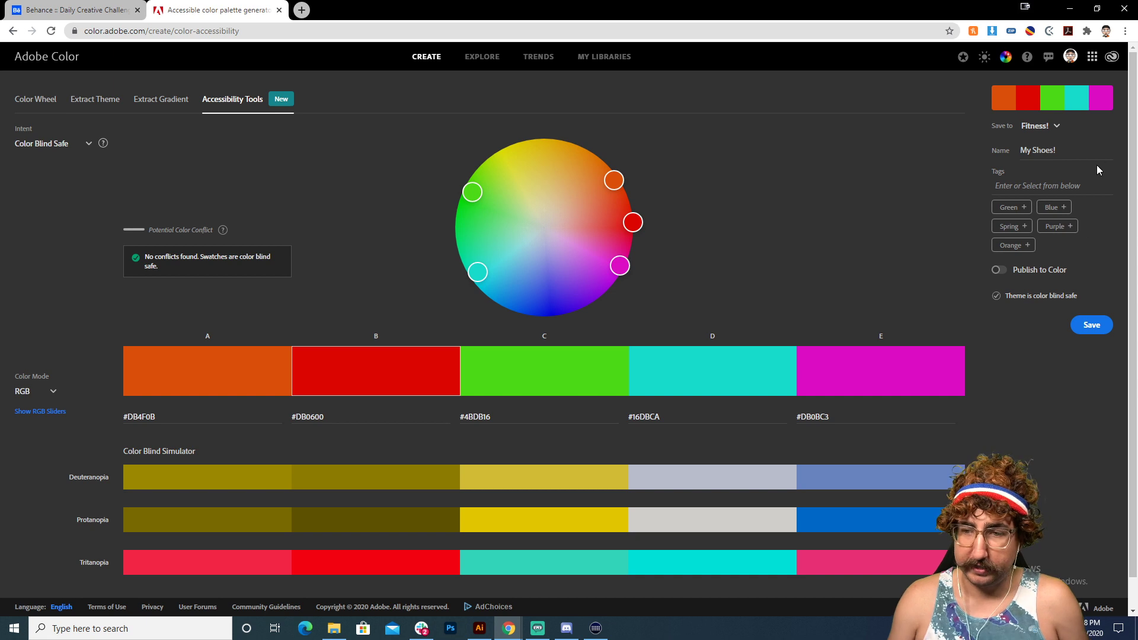
# - Name the theme Neons and save it to the Fitness! library
pyautogui.moveTo(1096, 155); pyautogui.dragTo(965, 149)
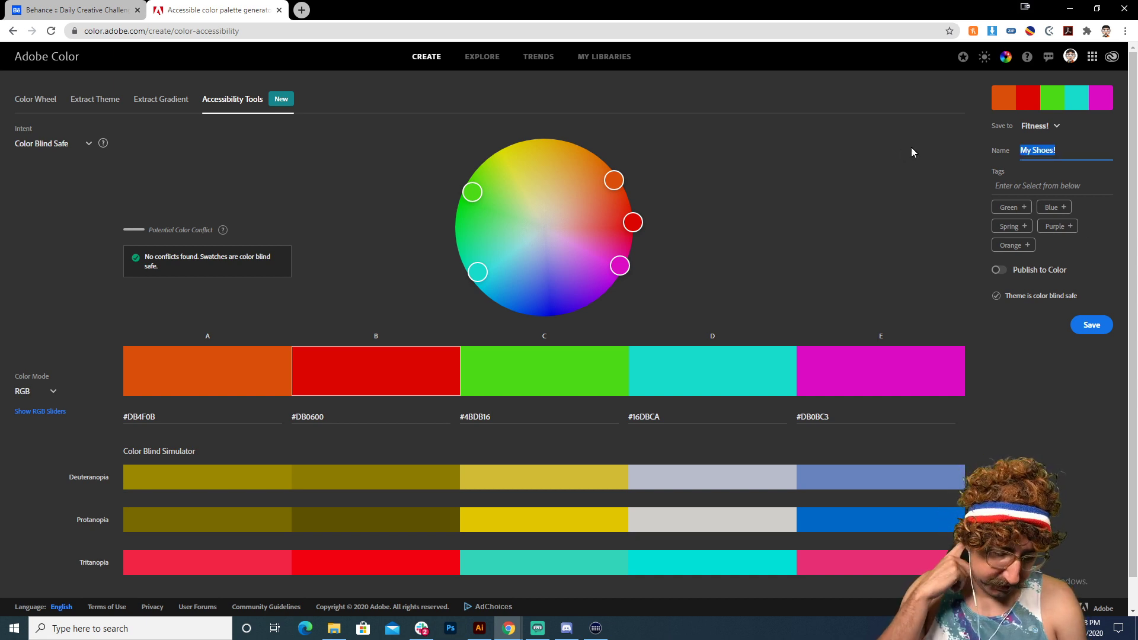
pyautogui.write('Neons')
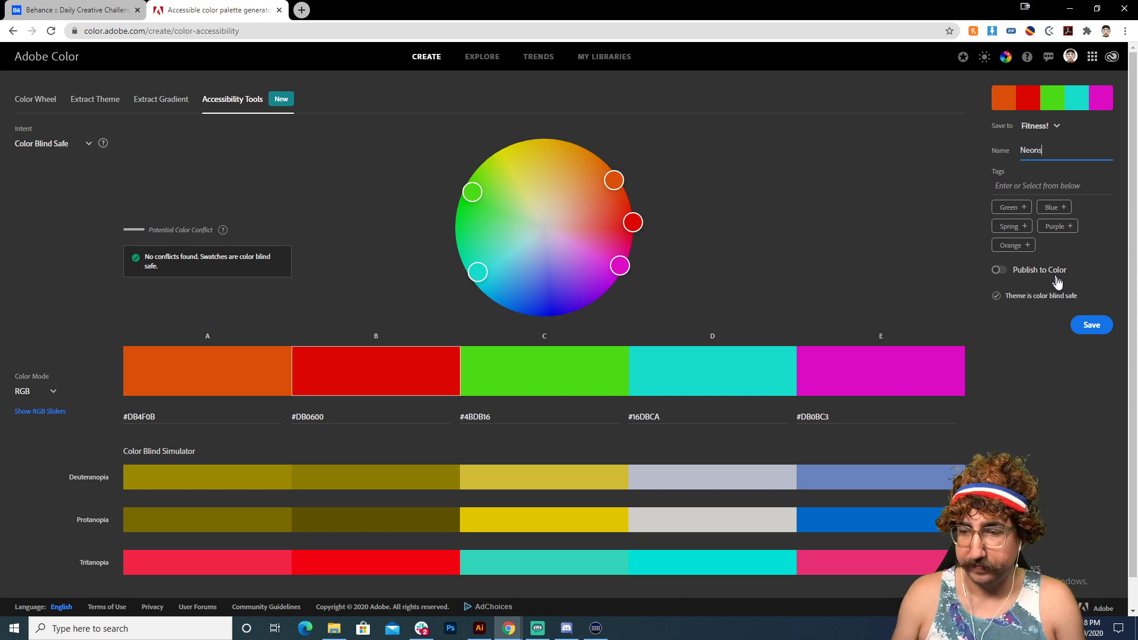
pyautogui.click(1091, 325)
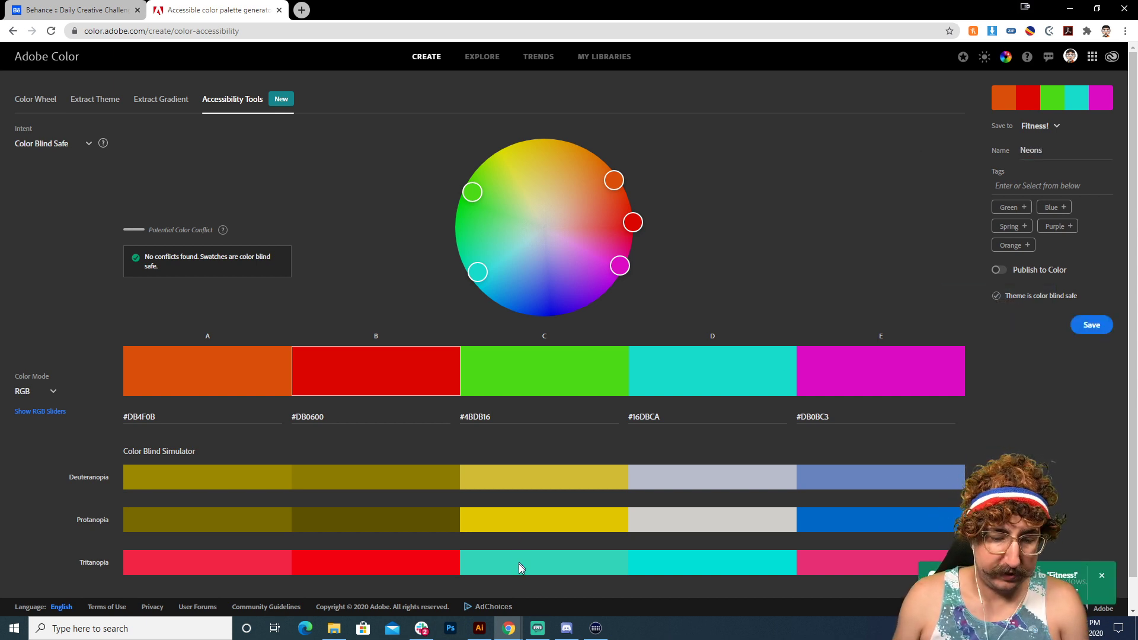
# - Switch to Illustrator, add the Neons library theme to the swatches and enlarge the swatch list to show all color groups
pyautogui.click(480, 628)
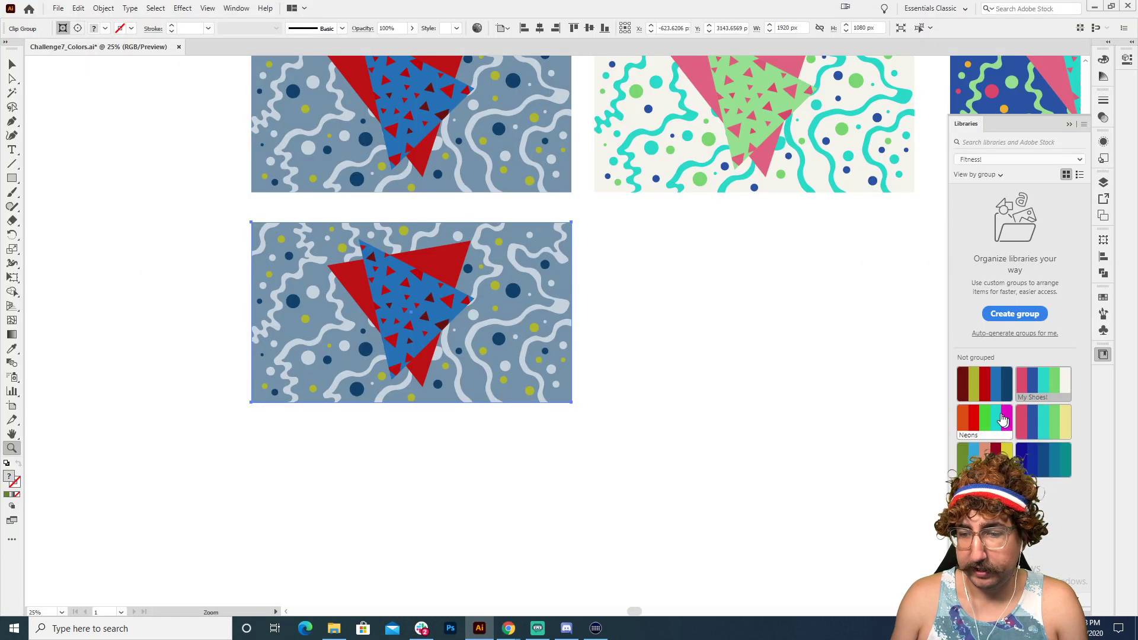
pyautogui.rightClick(968, 422)
pyautogui.click(1024, 451)
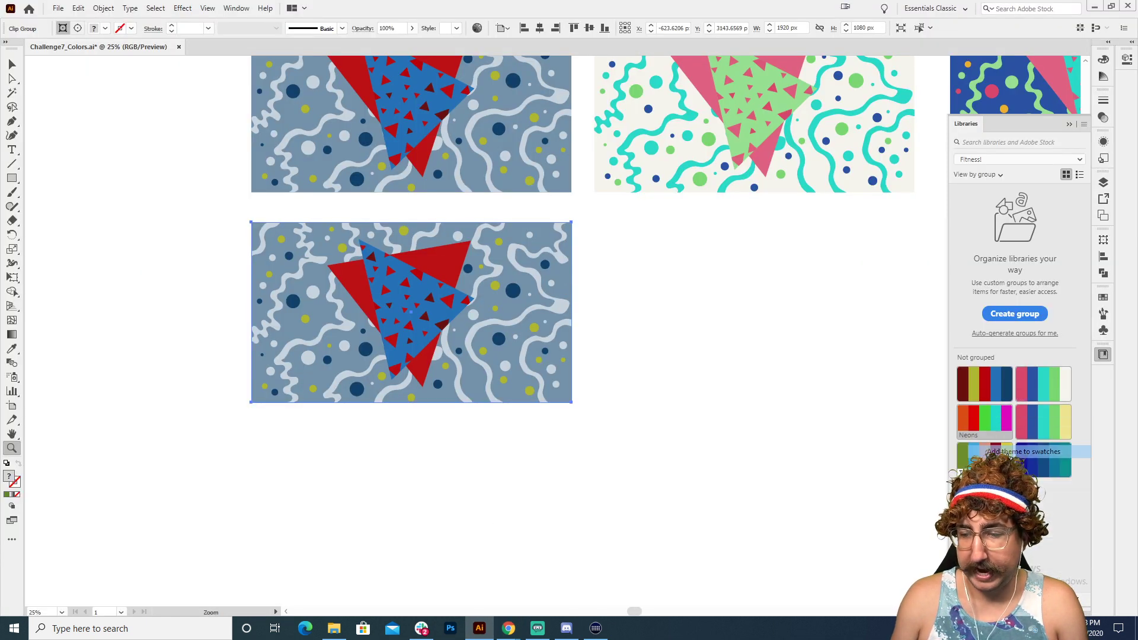
pyautogui.click(1104, 298)
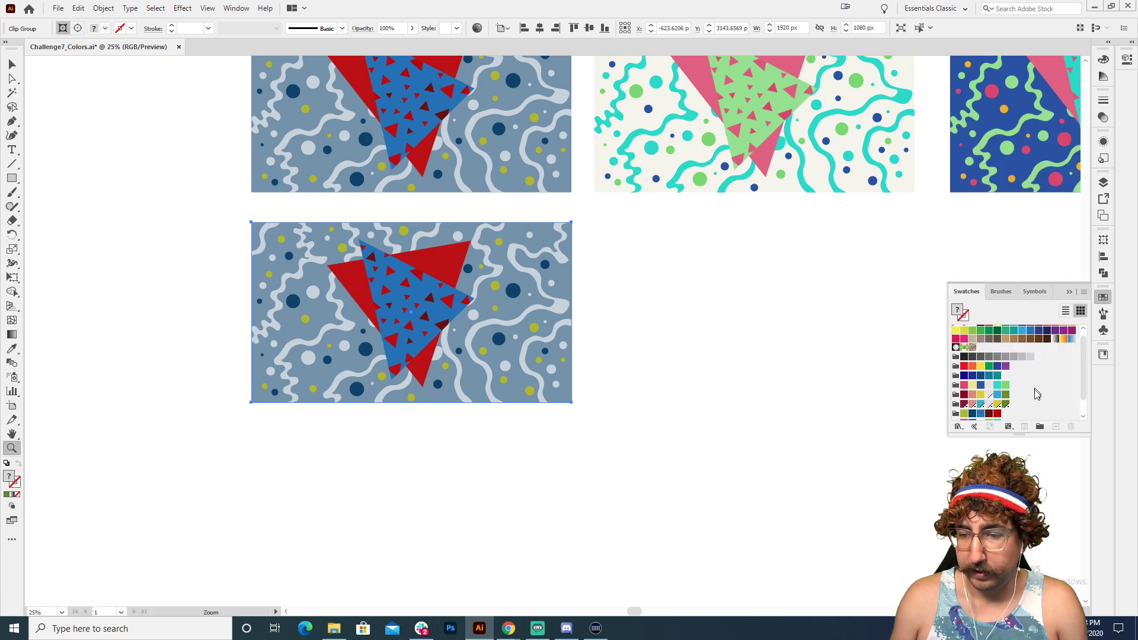
pyautogui.moveTo(1022, 436); pyautogui.dragTo(1022, 540)
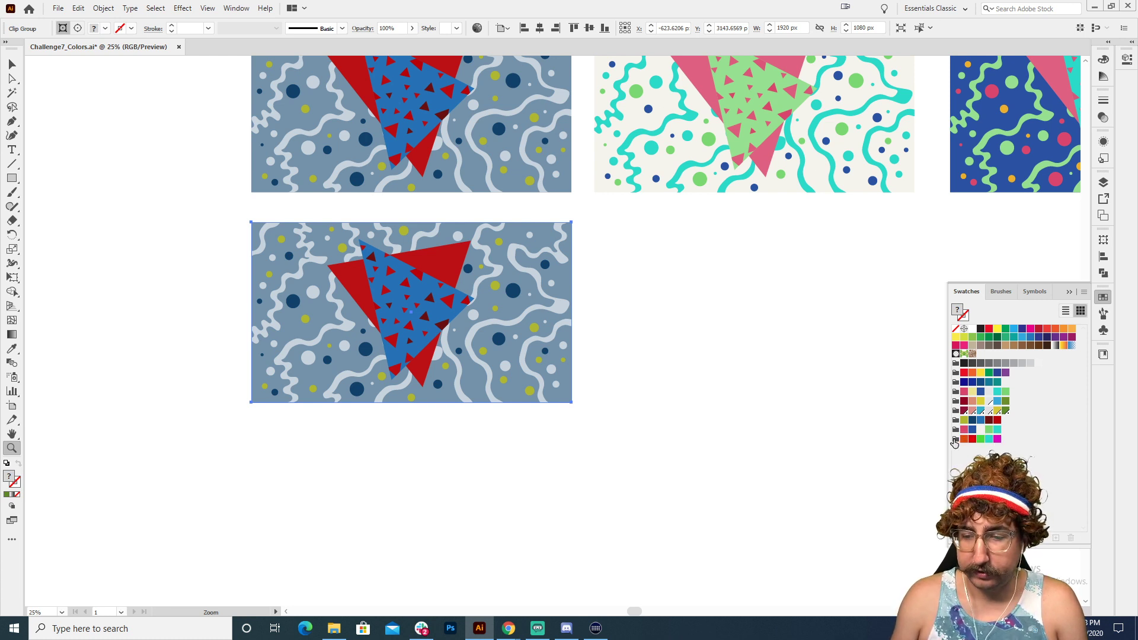
# - Draw a rectangle about 928 by 651 px on the empty canvas and fill it with white ffffff
pyautogui.click(670, 455)
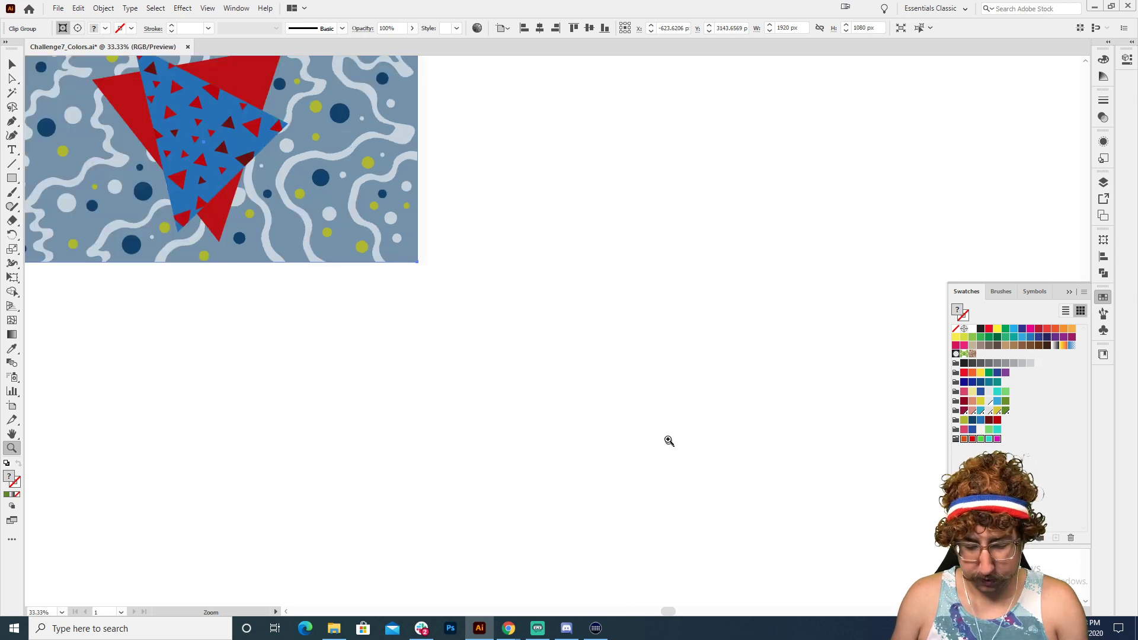
pyautogui.press('m')
pyautogui.moveTo(556, 273); pyautogui.dragTo(763, 418)
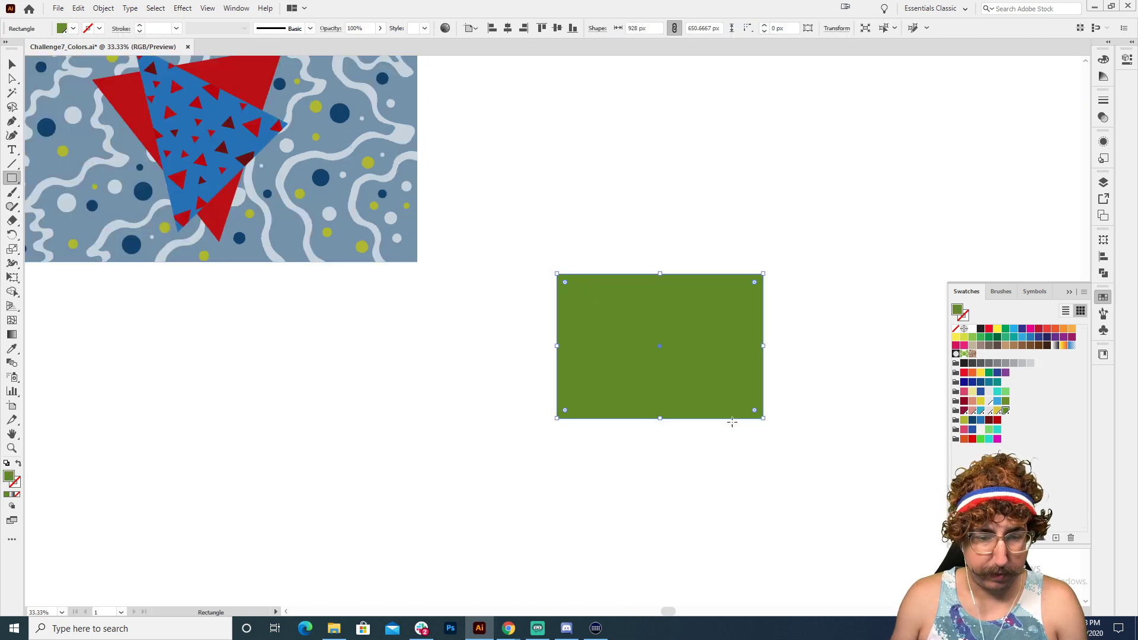
pyautogui.doubleClick(9, 478)
pyautogui.write('ffffff')
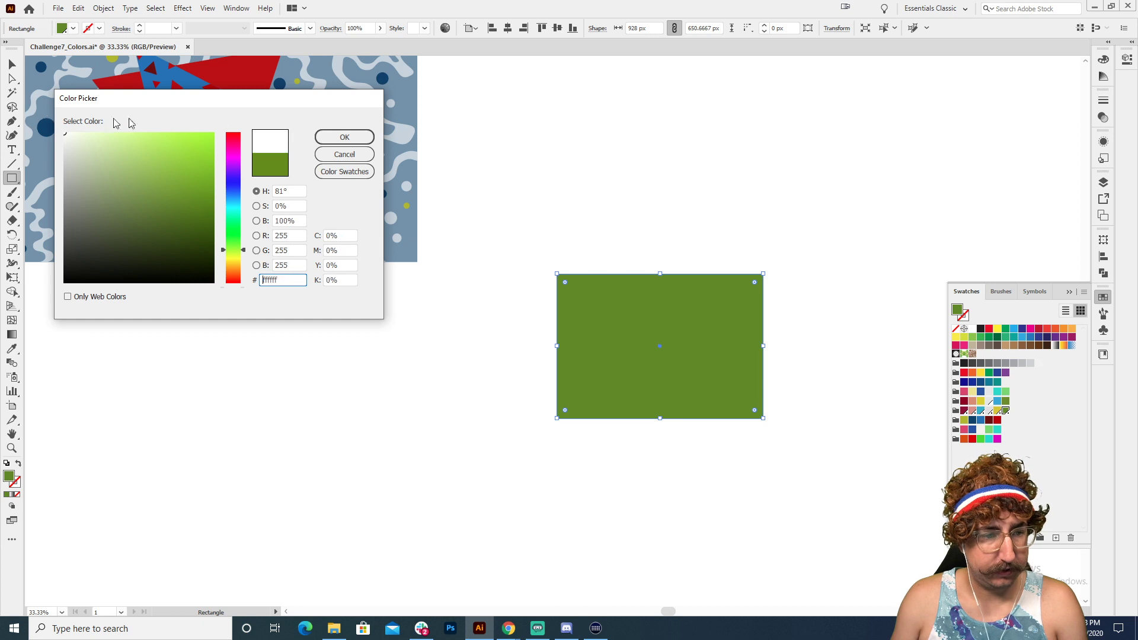
pyautogui.click(345, 137)
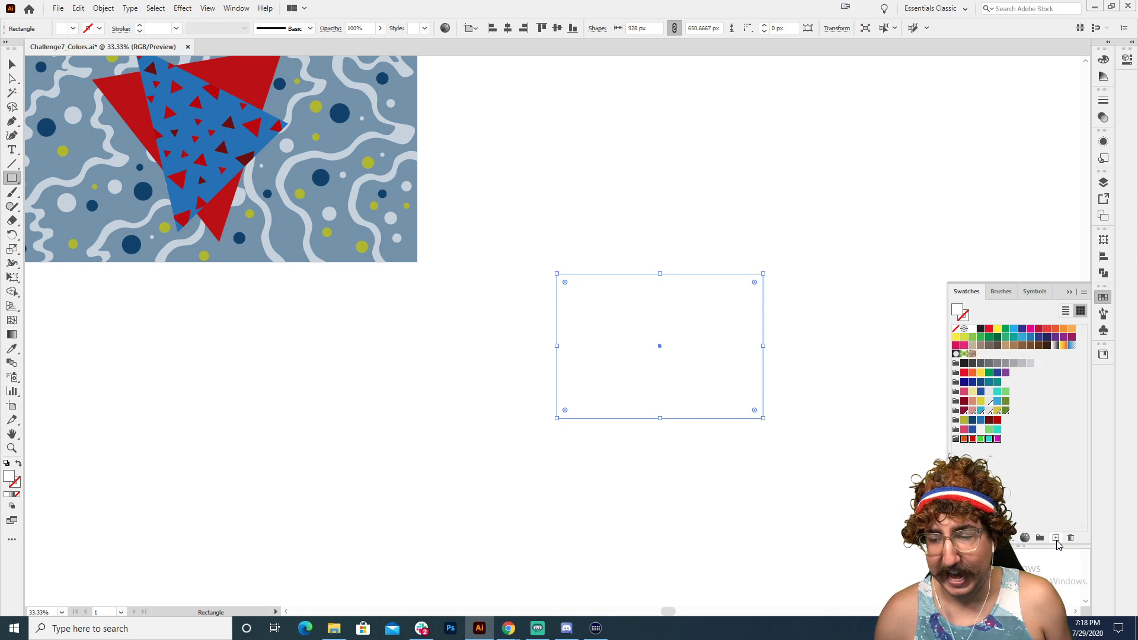
# - Save the rectangle's white fill as a new global RGB process swatch in the Neons color group
pyautogui.click(1056, 540)
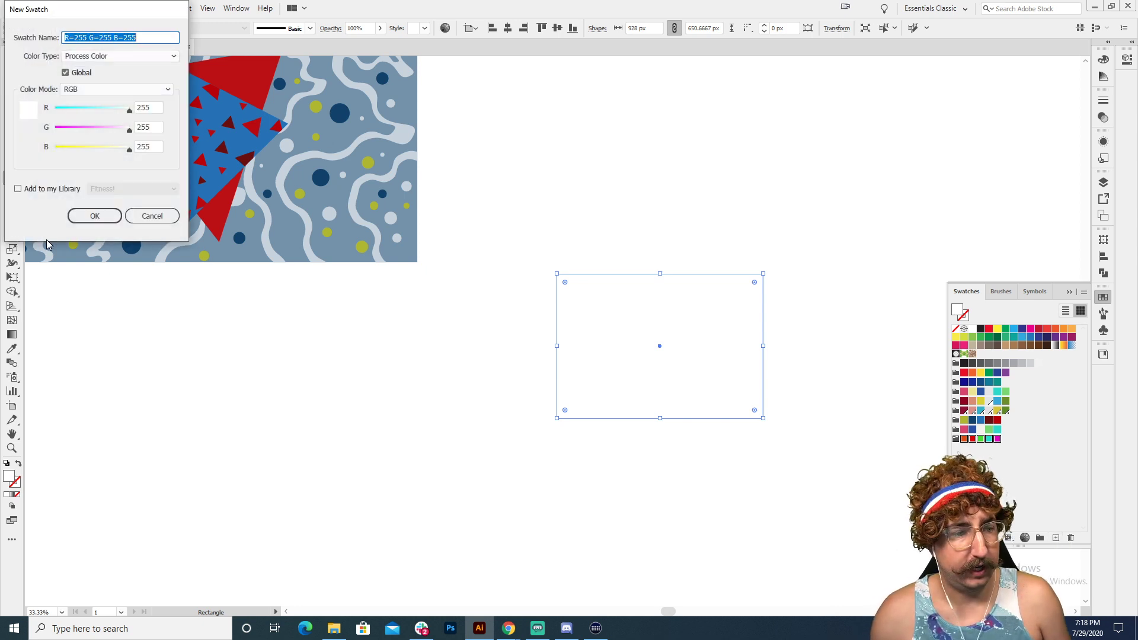
pyautogui.click(72, 216)
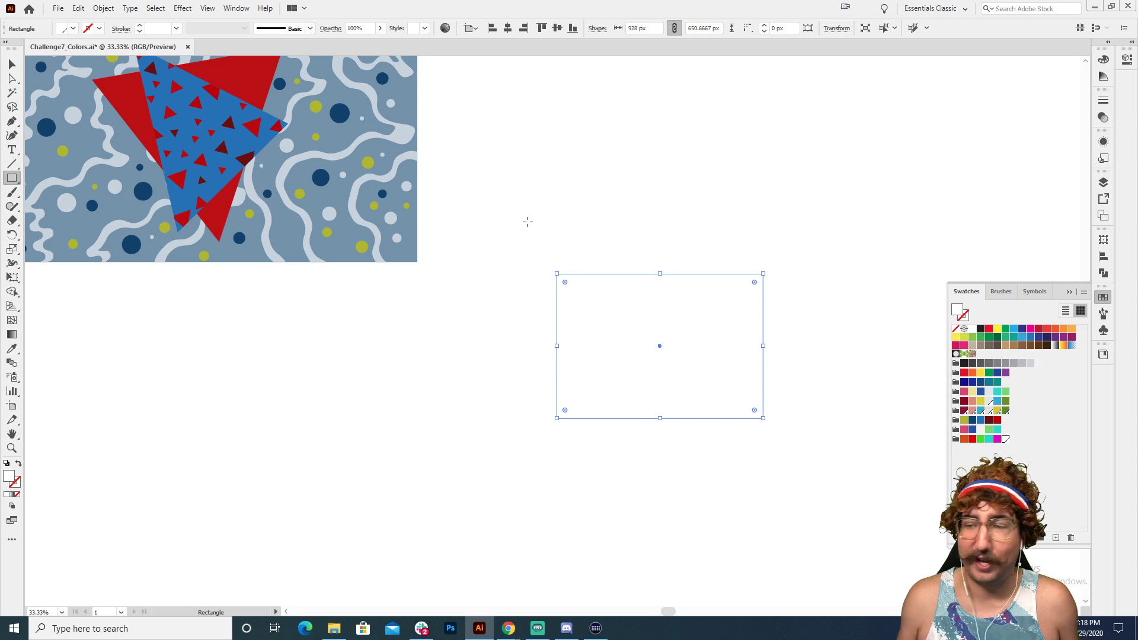
pyautogui.press('v')
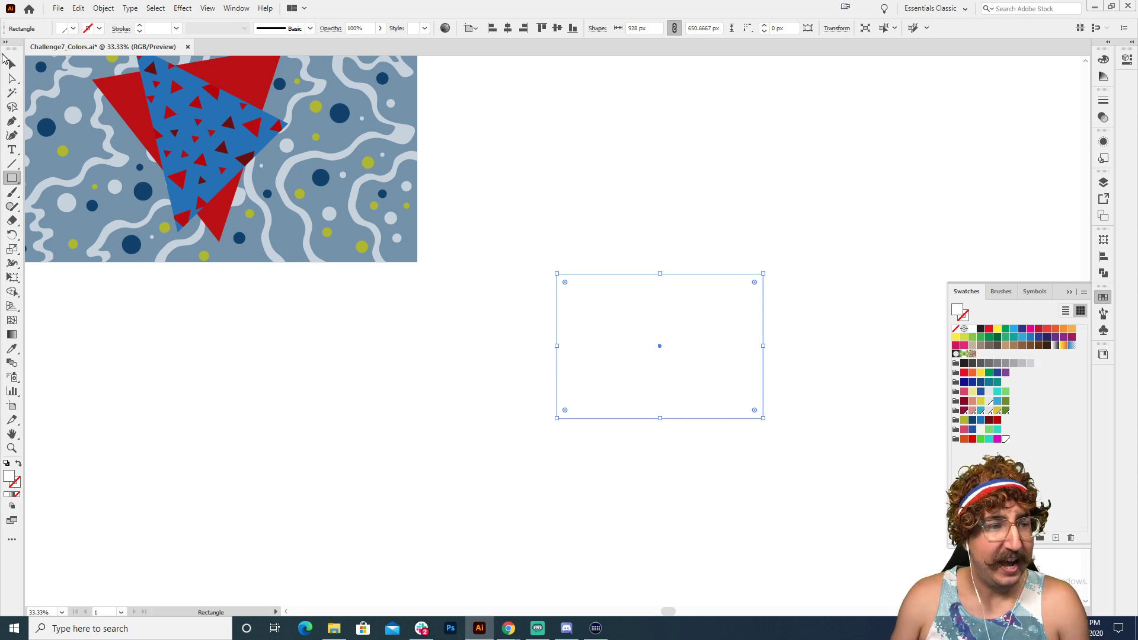
pyautogui.moveTo(319, 170); pyautogui.dragTo(539, 268)
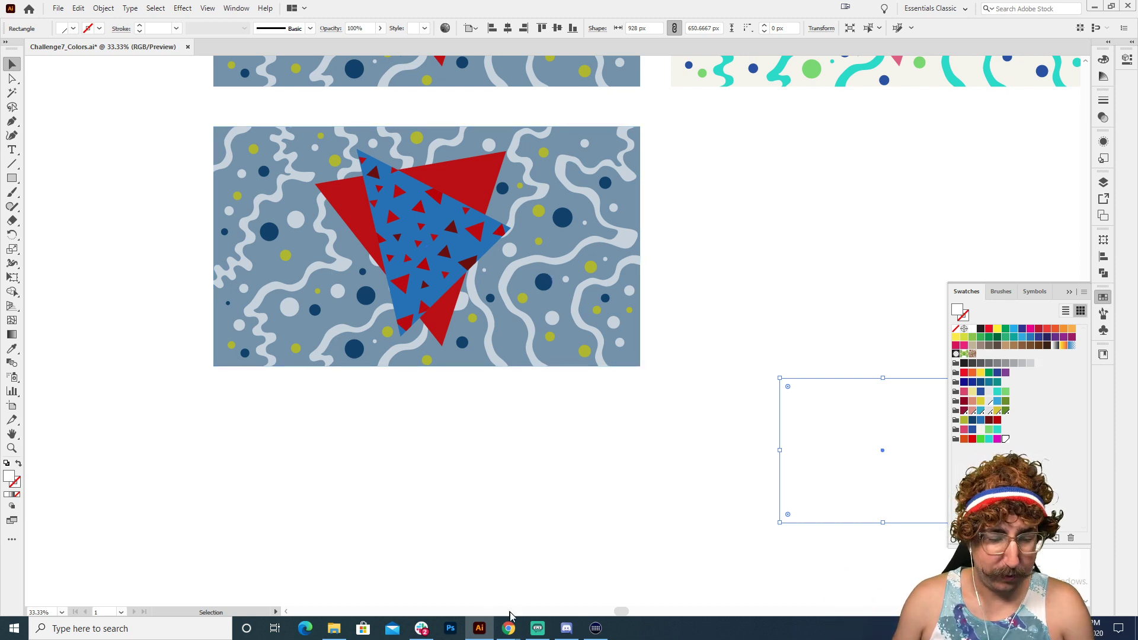
# - View the Behance Daily Creative Challenge page in the browser and return to Illustrator
pyautogui.moveTo(509, 625)
pyautogui.click(464, 587)
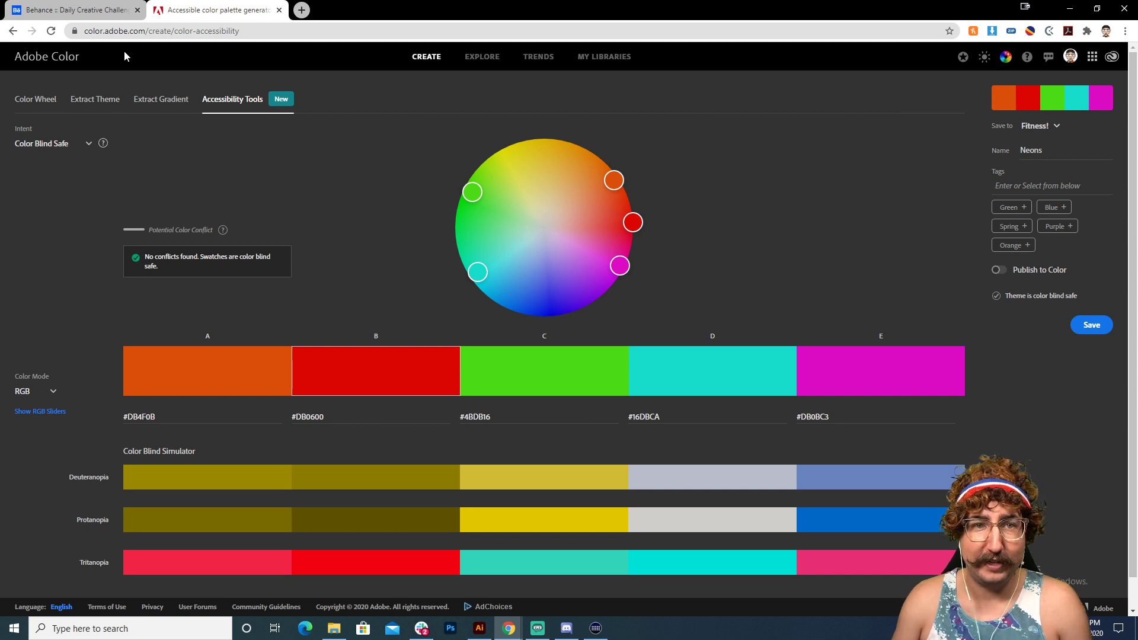
pyautogui.click(80, 11)
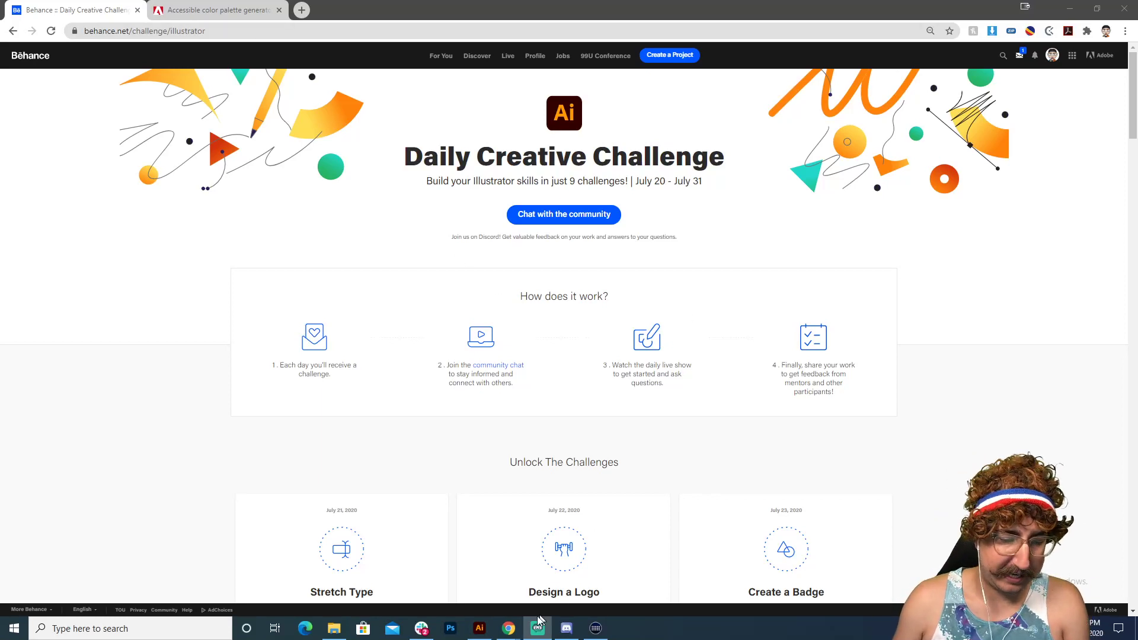
pyautogui.click(489, 633)
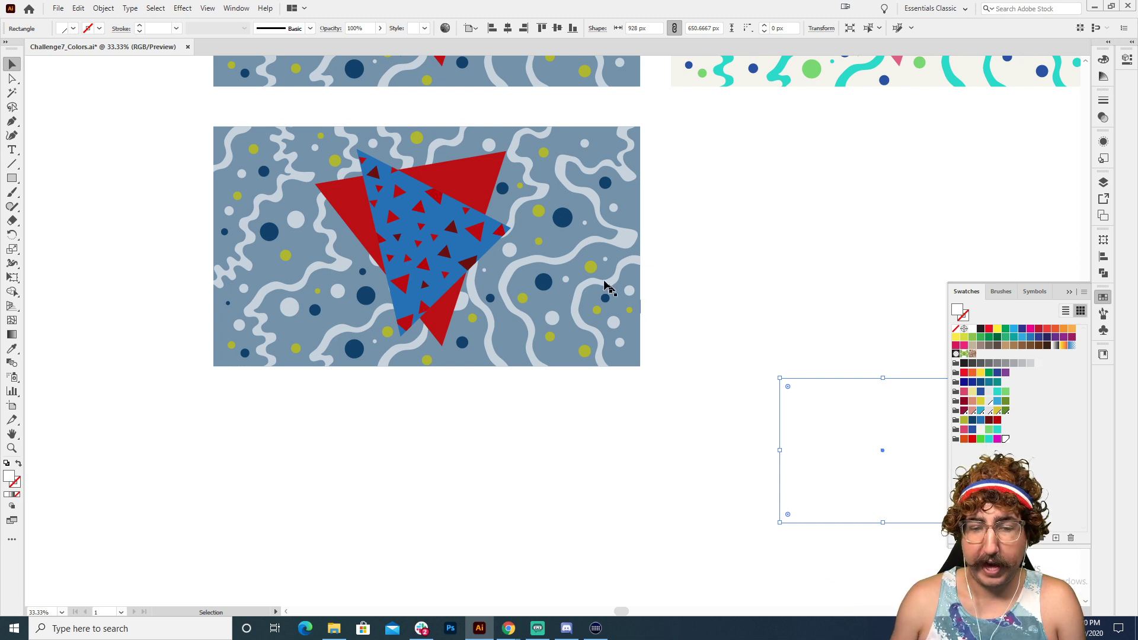
# - Open Recolor Artwork for the blue-gray design copy in the second row and assign it the Neons color group
pyautogui.moveTo(178, 132); pyautogui.dragTo(332, 350)
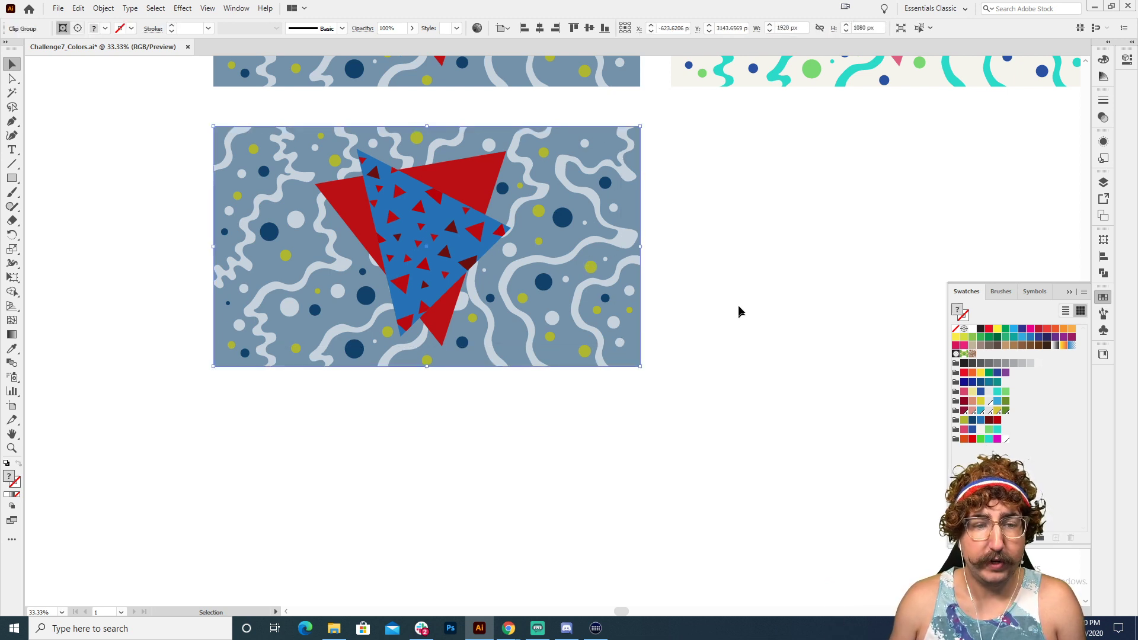
pyautogui.click(78, 8)
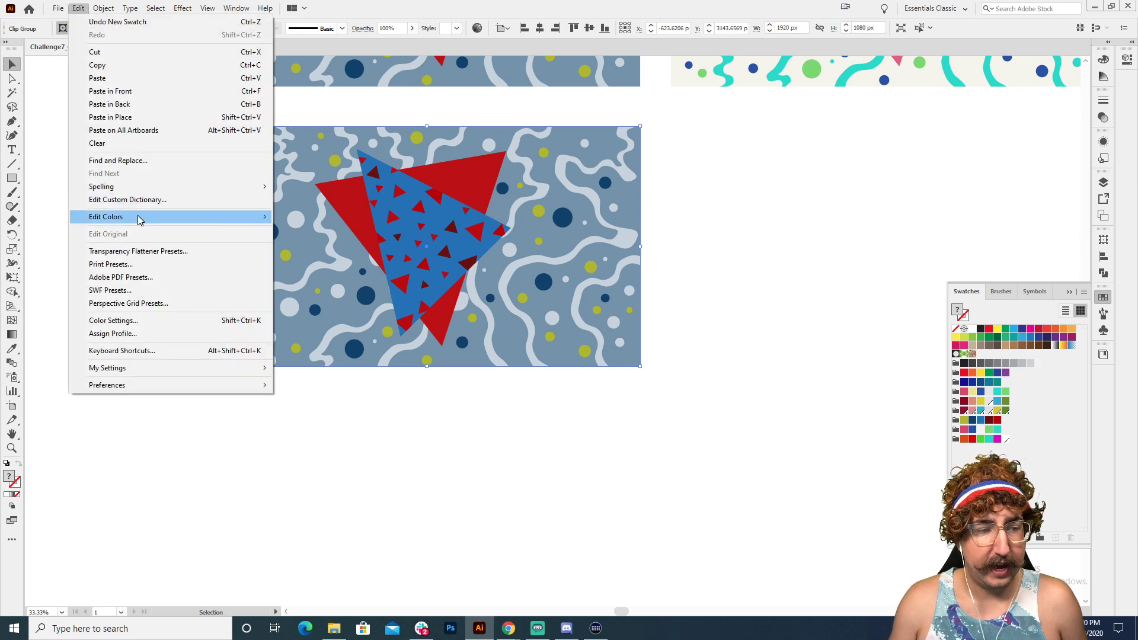
pyautogui.moveTo(139, 220)
pyautogui.click(314, 217)
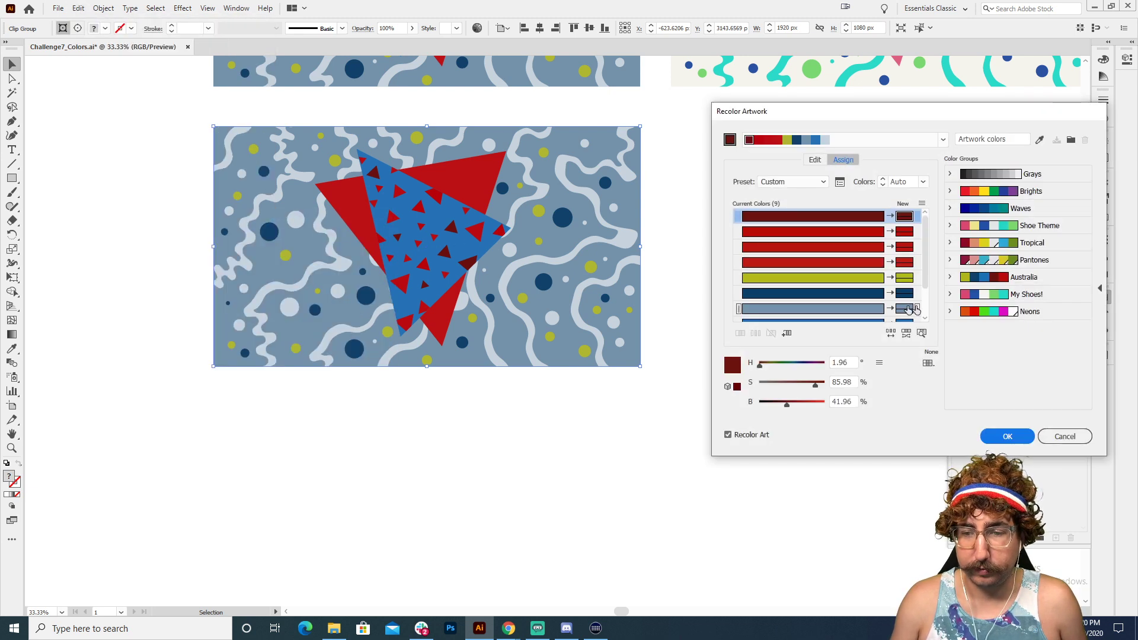
pyautogui.scroll(-1, 877, 276)
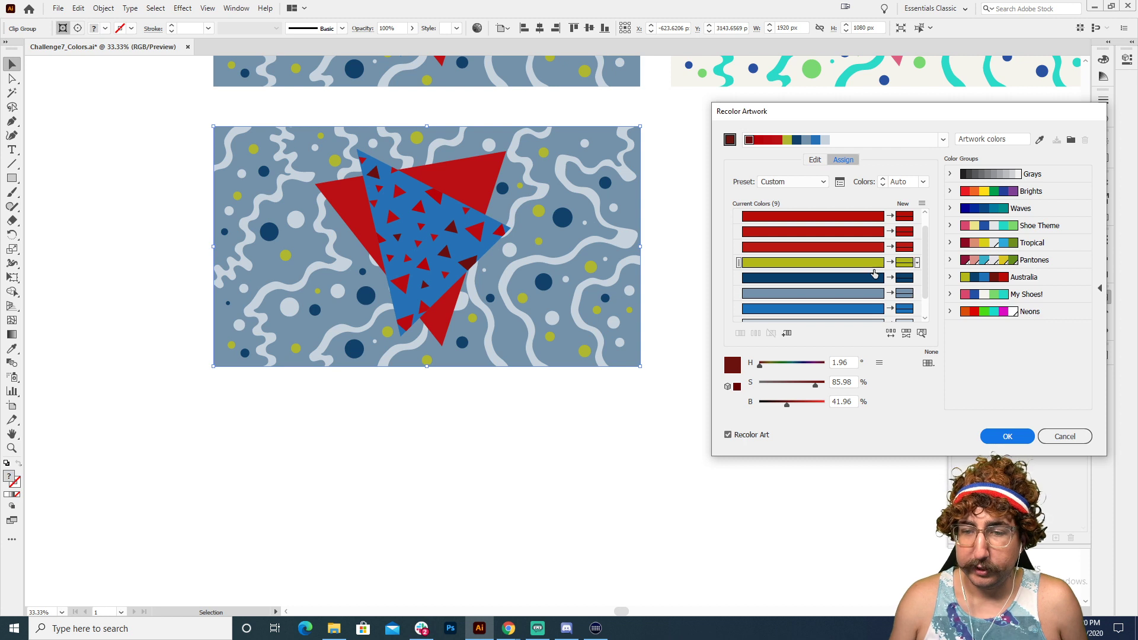
pyautogui.scroll(1, 874, 273)
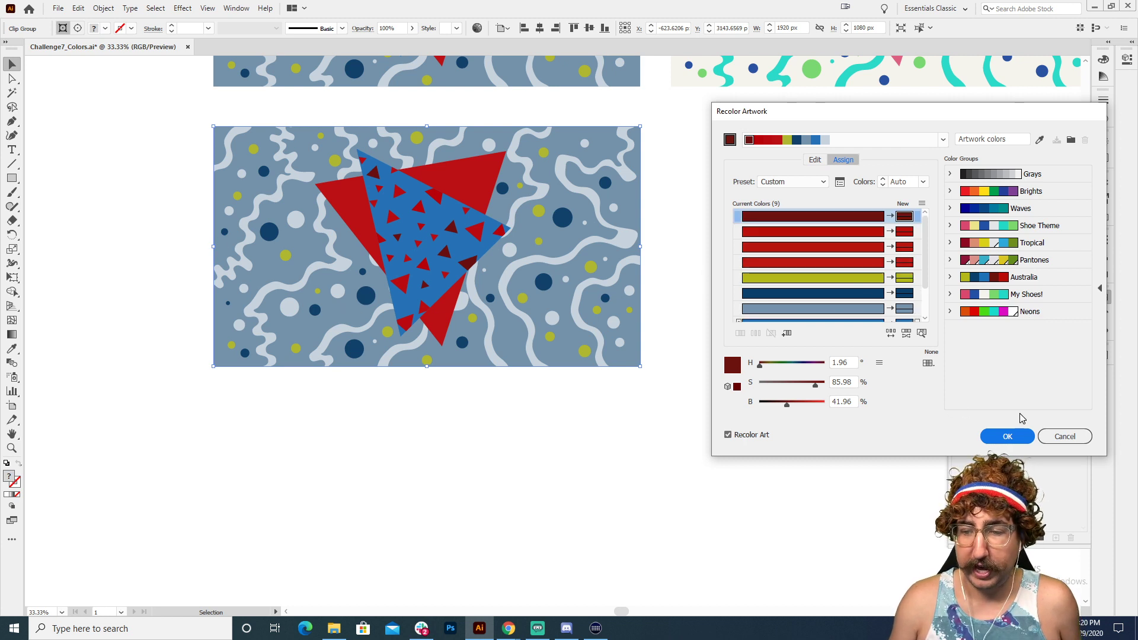
pyautogui.click(1048, 315)
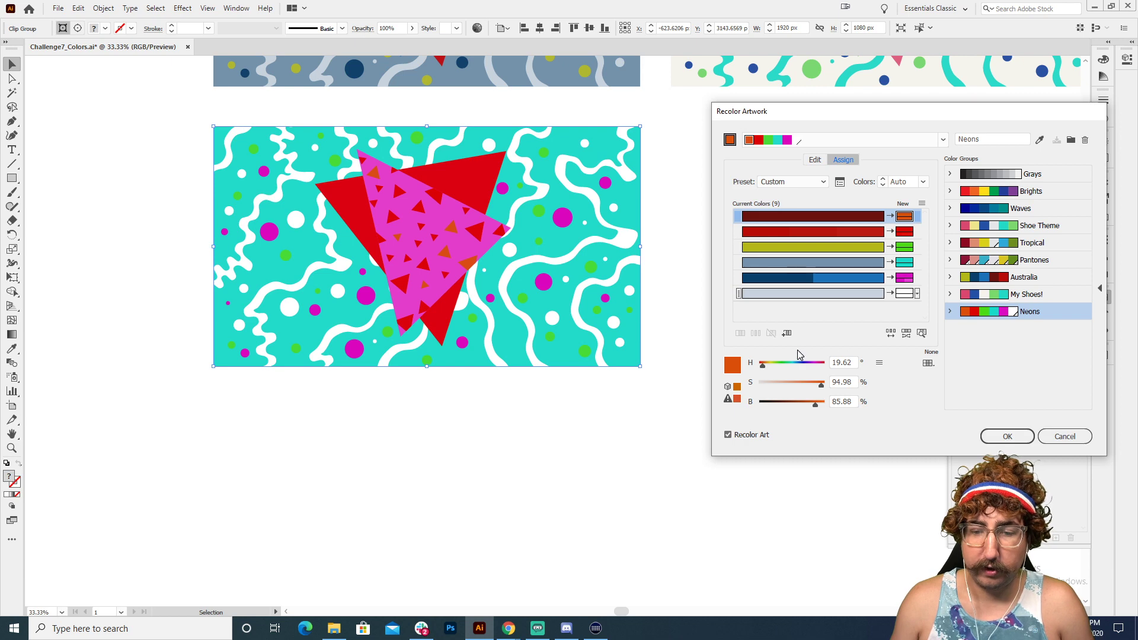
# - Randomize the Neons color order to get a white background, red squiggles and green and turquoise triangles, and apply it, saving the color group changes
pyautogui.click(890, 336)
pyautogui.click(890, 337)
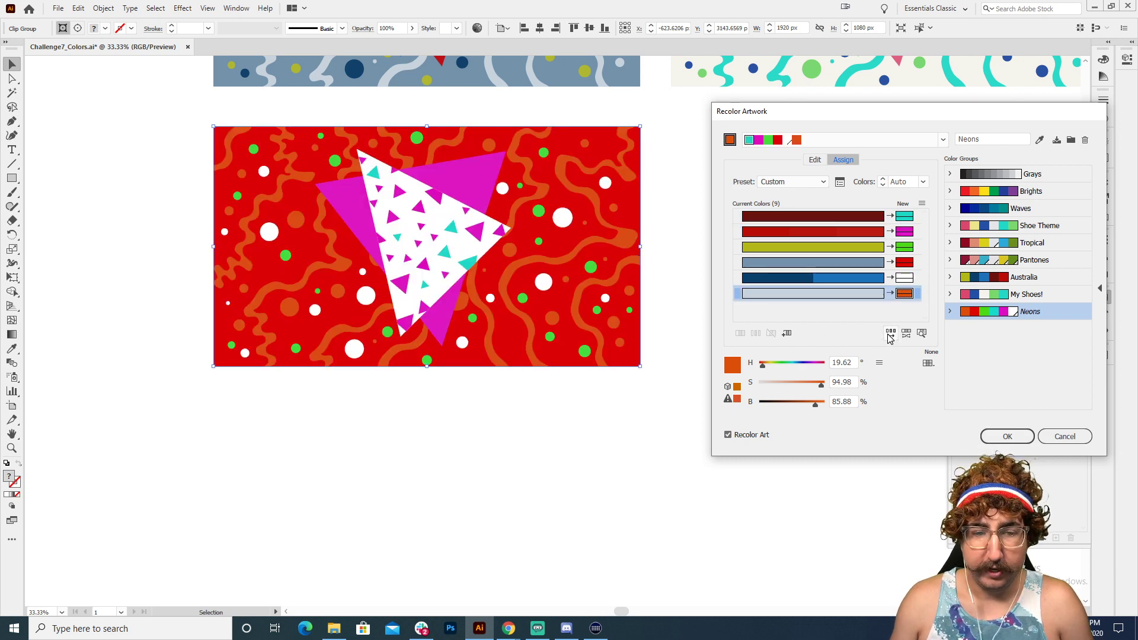
pyautogui.click(890, 337)
pyautogui.click(891, 336)
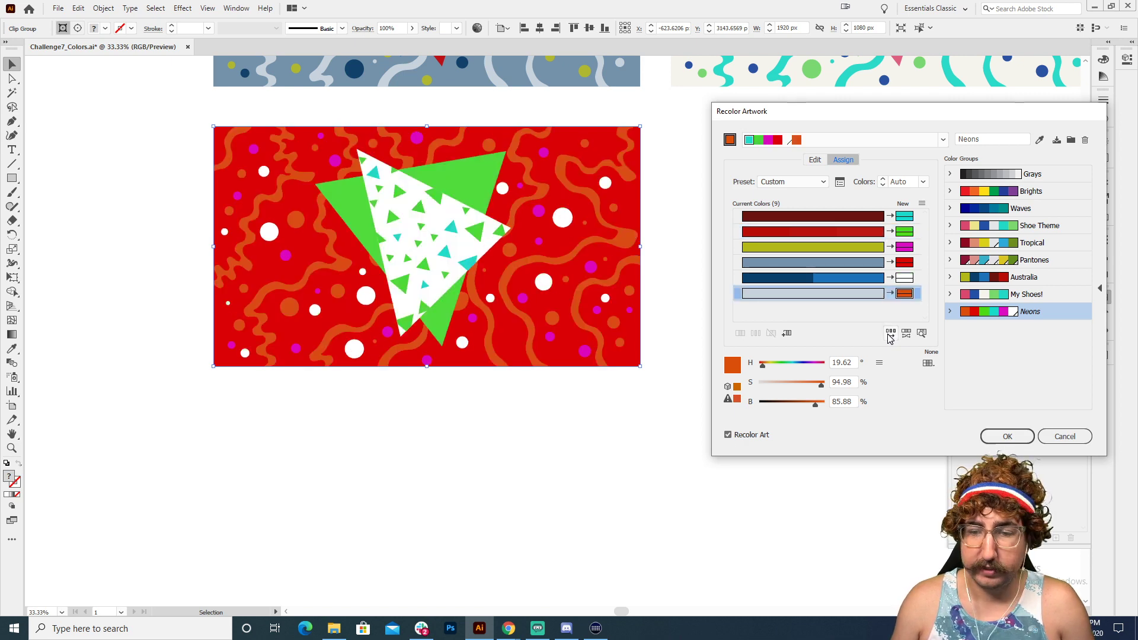
pyautogui.click(890, 335)
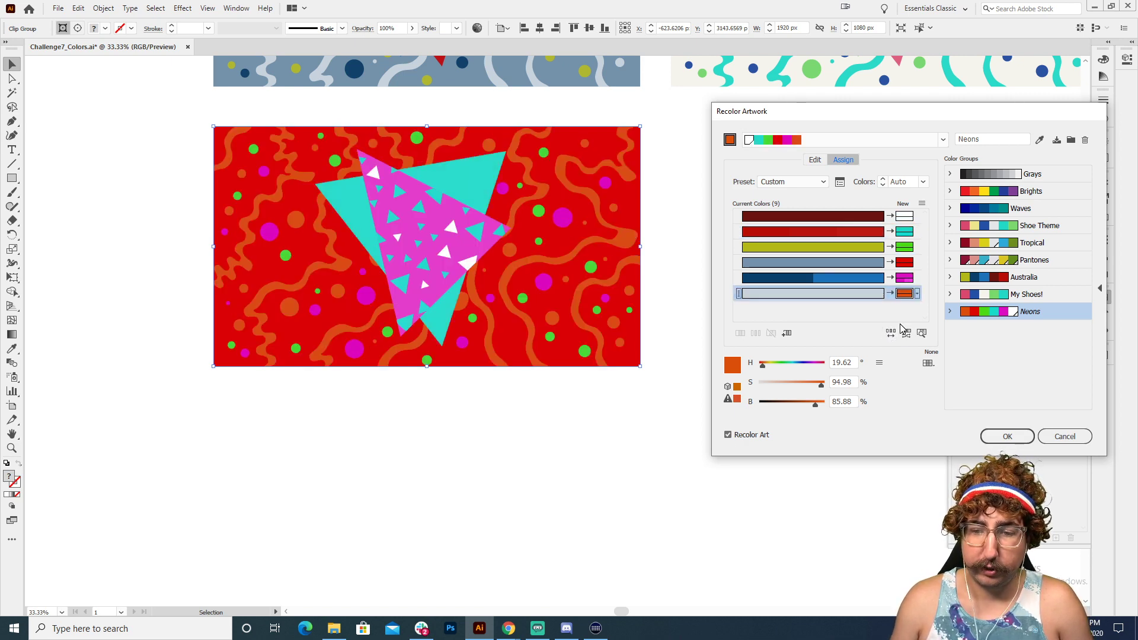
pyautogui.click(890, 335)
pyautogui.click(891, 336)
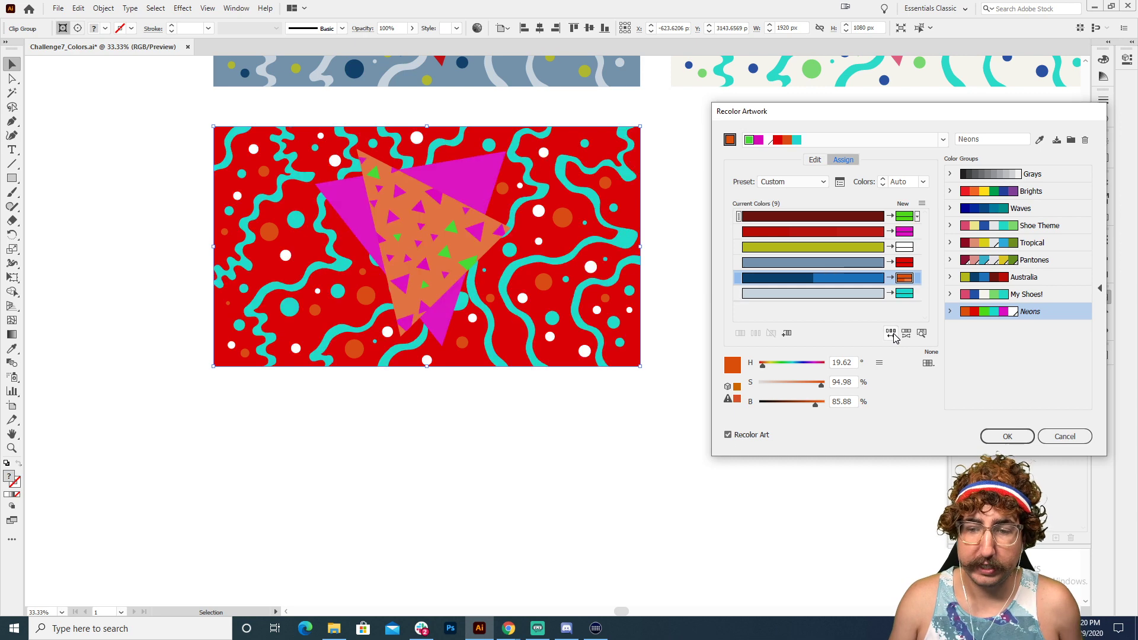
pyautogui.click(891, 335)
pyautogui.click(892, 336)
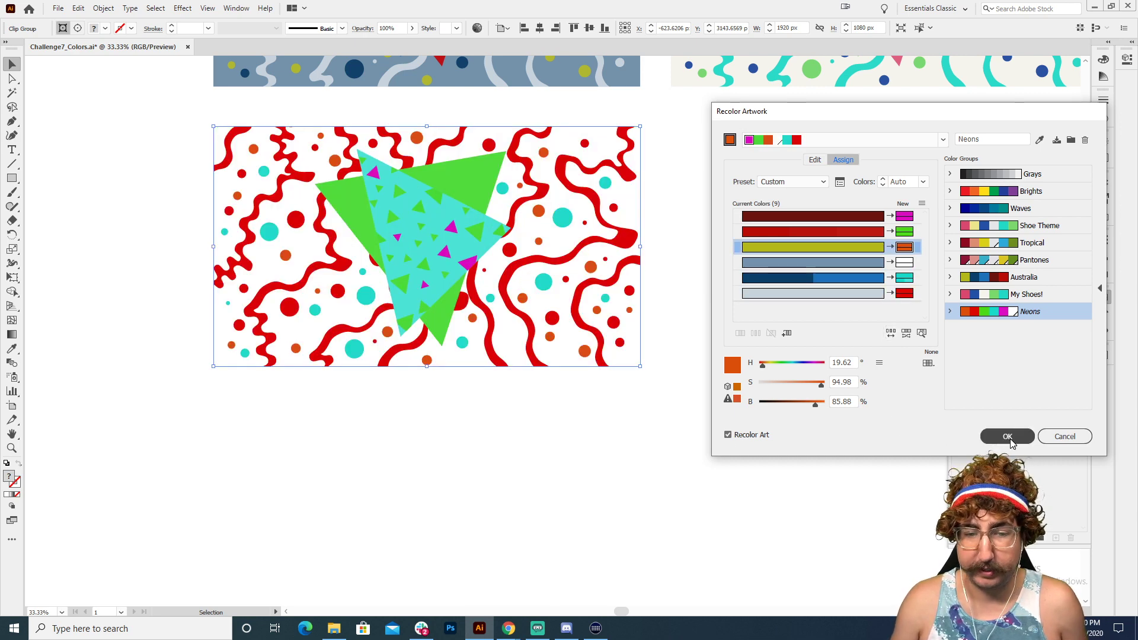
pyautogui.click(1010, 439)
pyautogui.click(898, 306)
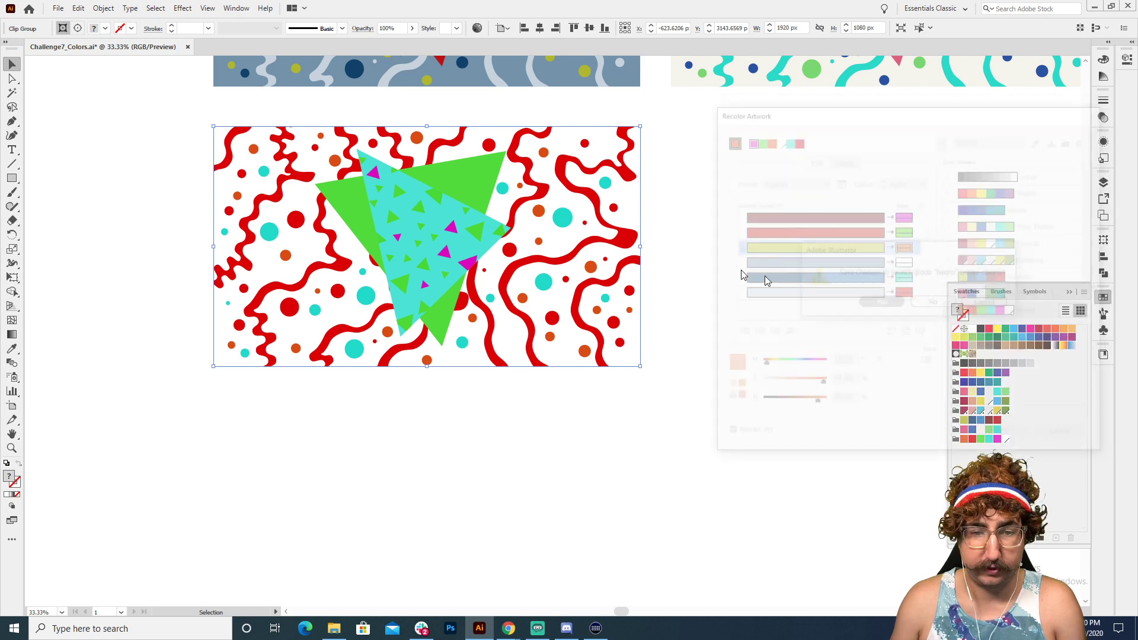
# - Duplicate the dark blue design variation into the second row, beside the Neons version
pyautogui.click(715, 219)
pyautogui.press('z')
pyautogui.keyDown('alt'); pyautogui.click(545, 270); pyautogui.keyUp('alt')
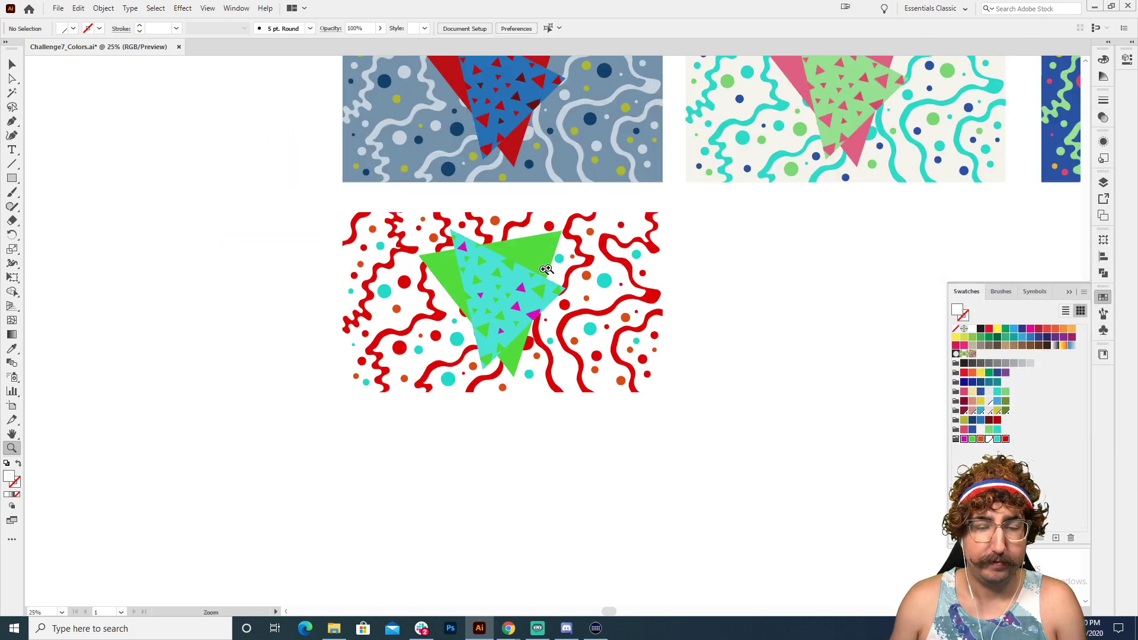
pyautogui.moveTo(545, 270); pyautogui.dragTo(290, 348)
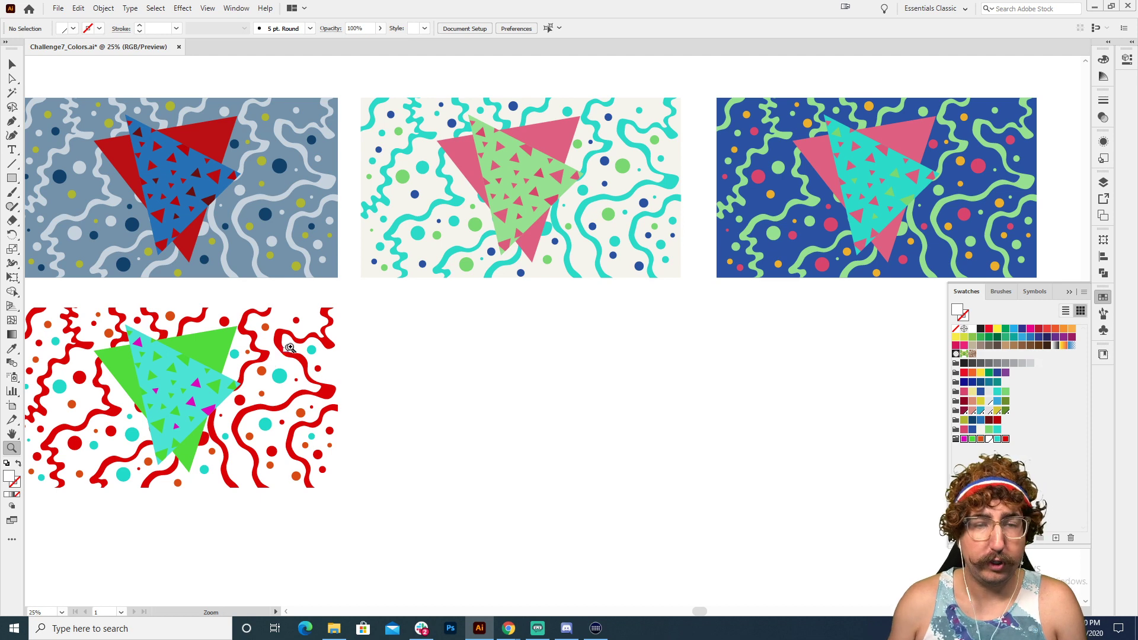
pyautogui.press('v')
pyautogui.moveTo(758, 338); pyautogui.dragTo(948, 272)
pyautogui.moveTo(912, 178); pyautogui.dragTo(597, 359)
# - Move the new dark blue copy directly beneath its original, aligned with the original's side edges
pyautogui.press('z')
pyautogui.click(644, 344)
pyautogui.moveTo(592, 304); pyautogui.dragTo(306, 265)
pyautogui.moveTo(308, 317); pyautogui.dragTo(537, 319)
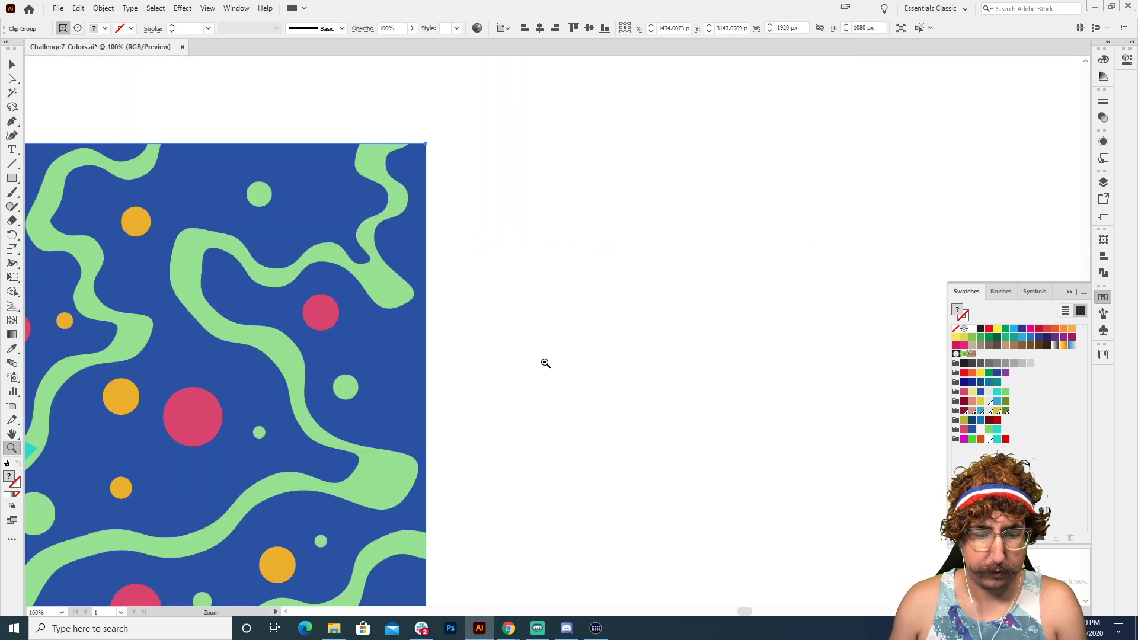
pyautogui.scroll(-3, 546, 362)
pyautogui.moveTo(613, 355); pyautogui.dragTo(359, 327)
pyautogui.press('v')
pyautogui.moveTo(241, 320); pyautogui.dragTo(723, 295)
pyautogui.scroll(3, 682, 336)
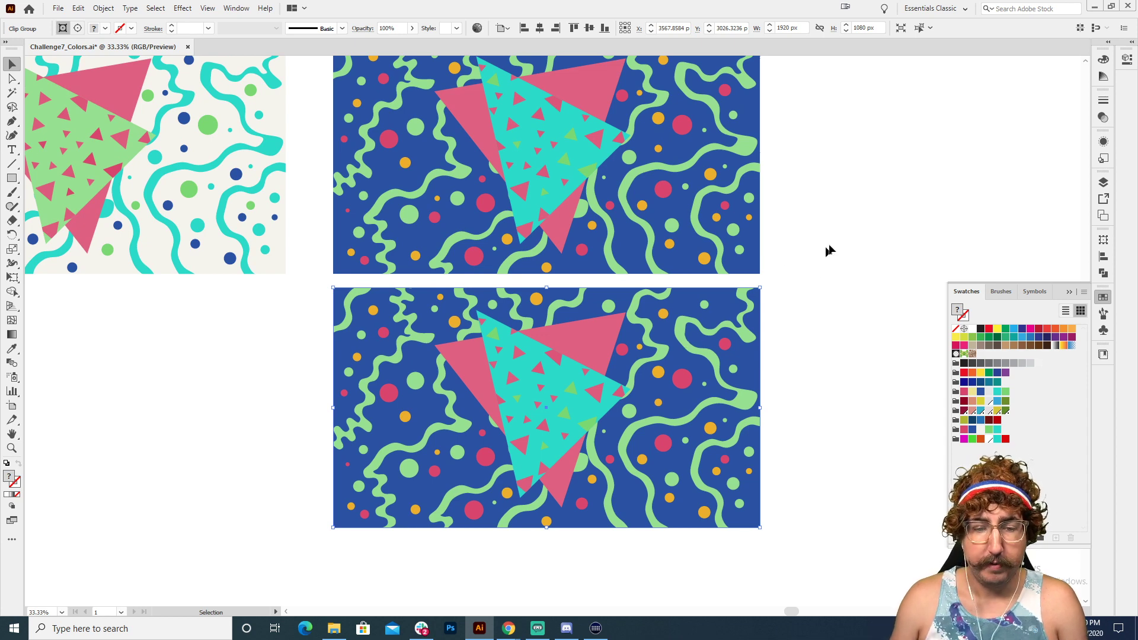
pyautogui.scroll(2, 824, 251)
pyautogui.hscroll(2, 824, 251)
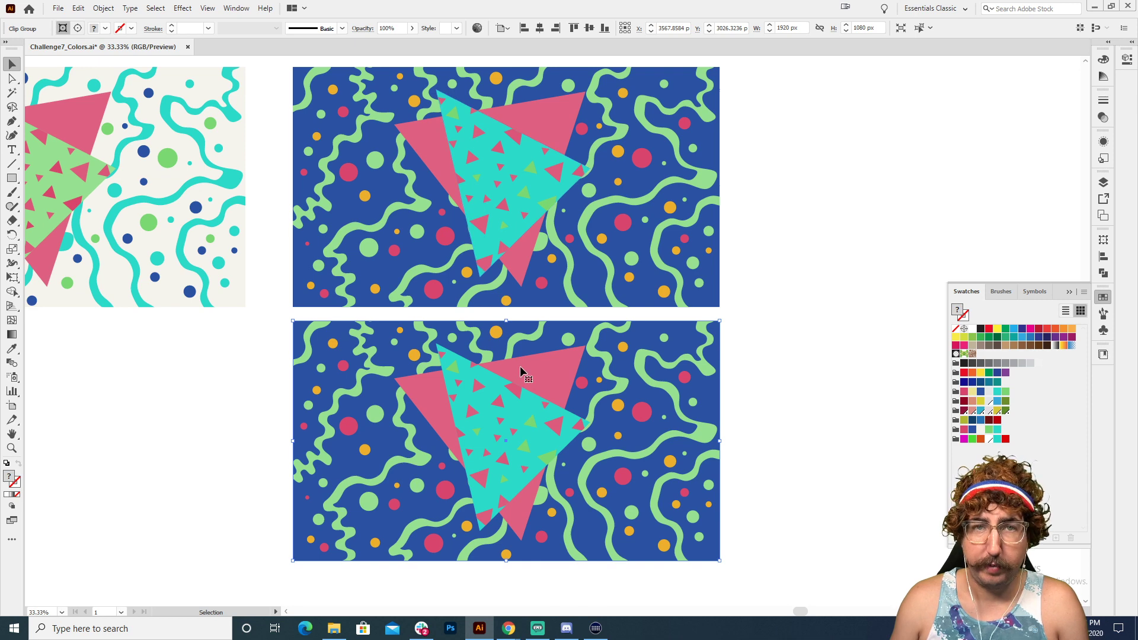
# - Recolor the dark blue copy with its colors limited to the PANTONE+ Solid Coated color book
pyautogui.click(80, 10)
pyautogui.moveTo(182, 224)
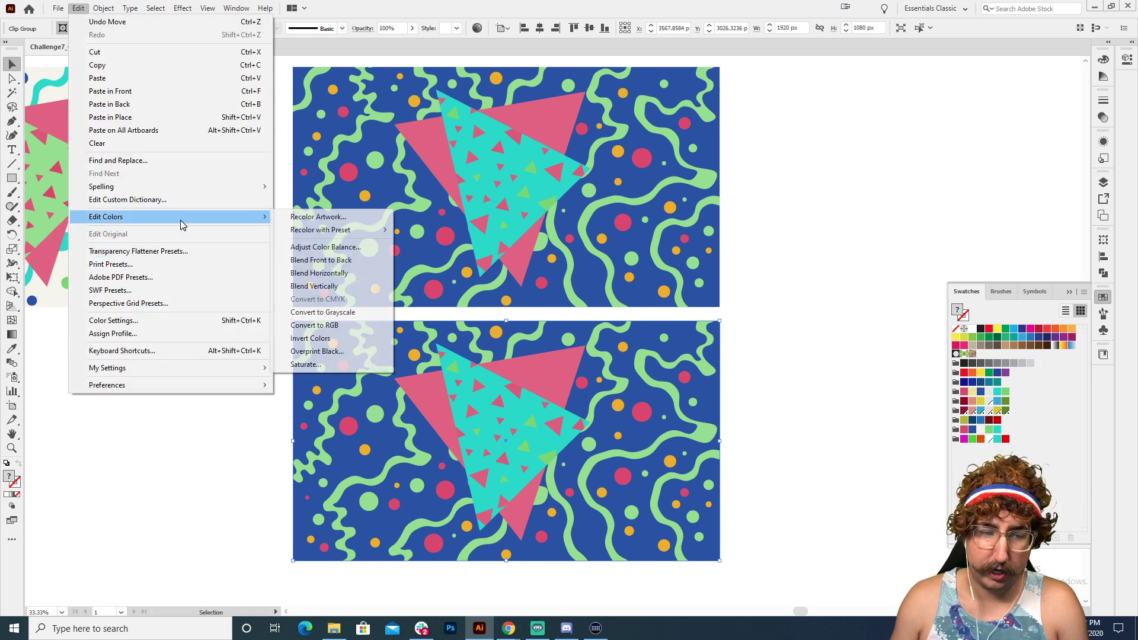
pyautogui.click(318, 217)
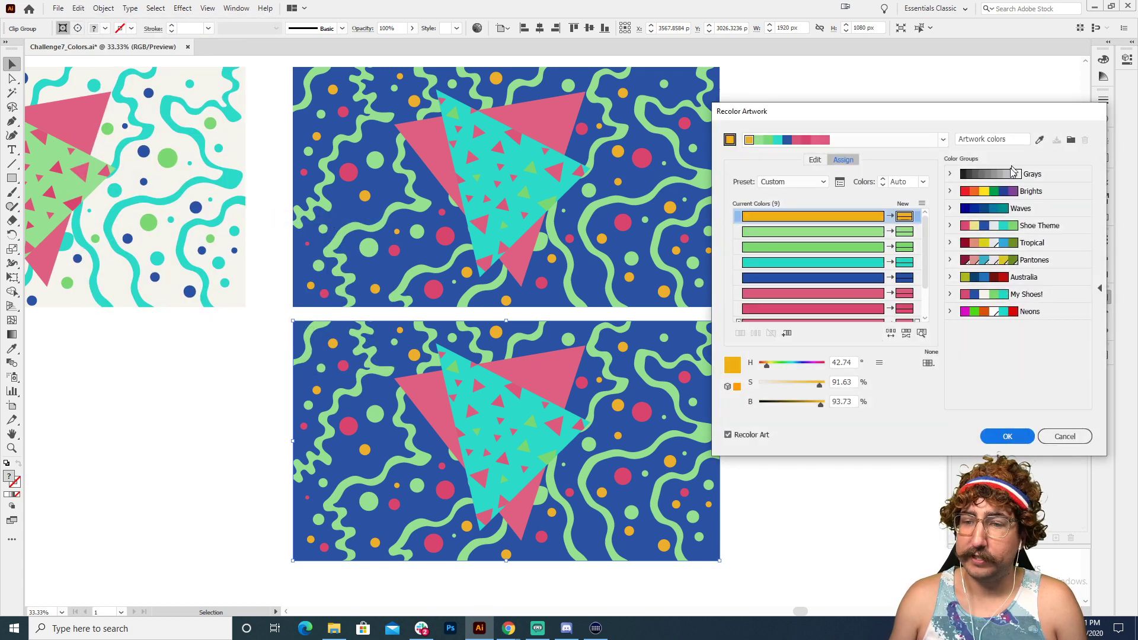
pyautogui.click(927, 363)
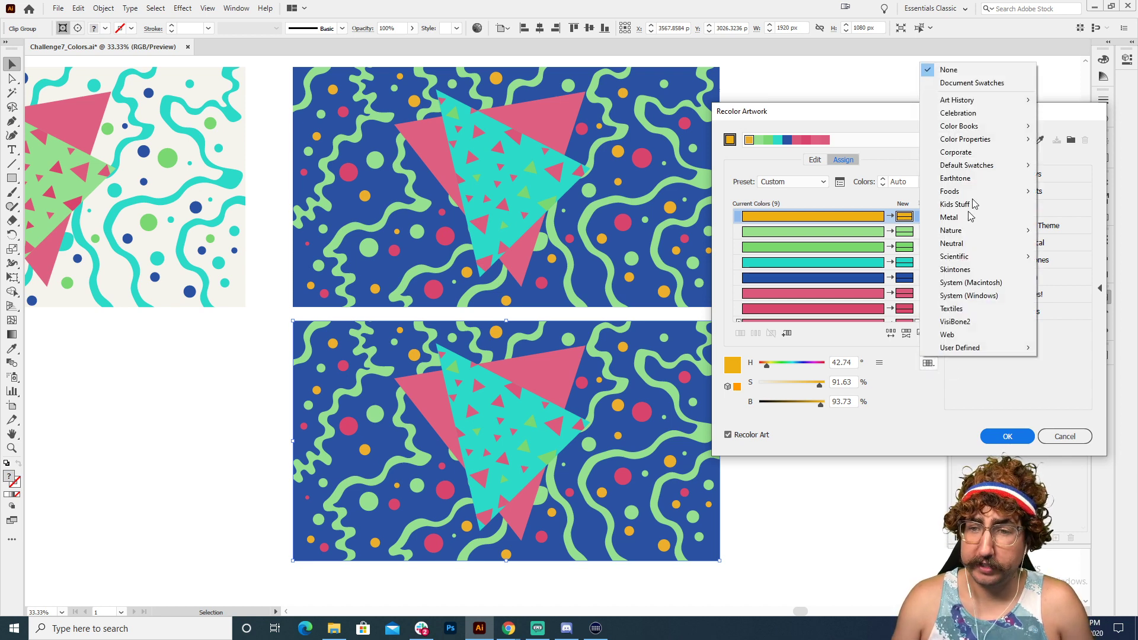
pyautogui.moveTo(933, 101)
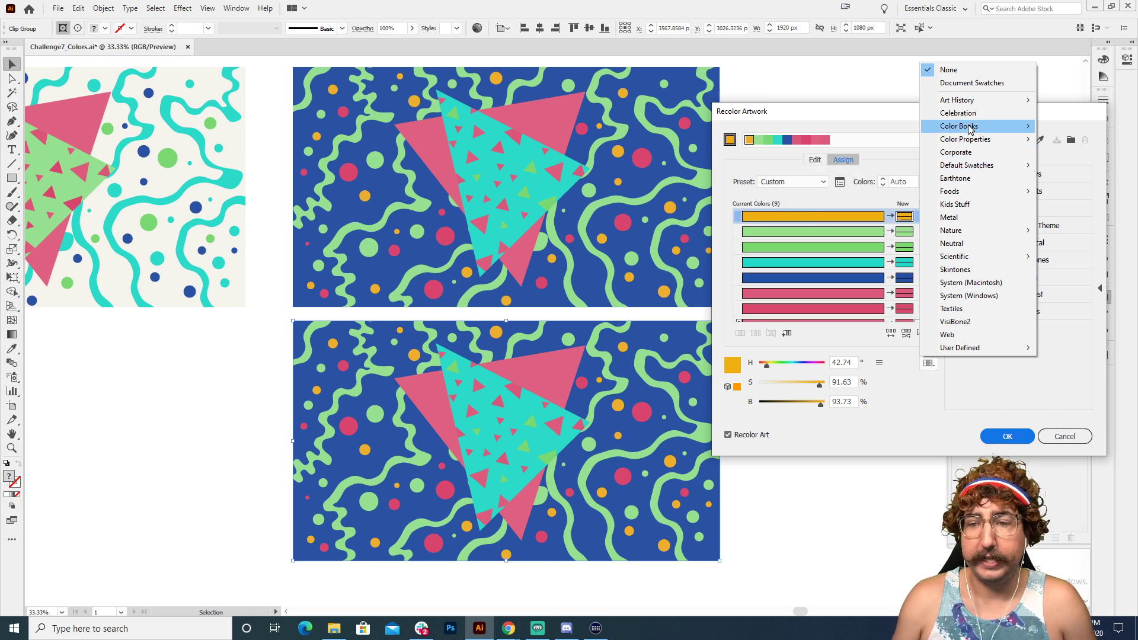
pyautogui.moveTo(970, 129)
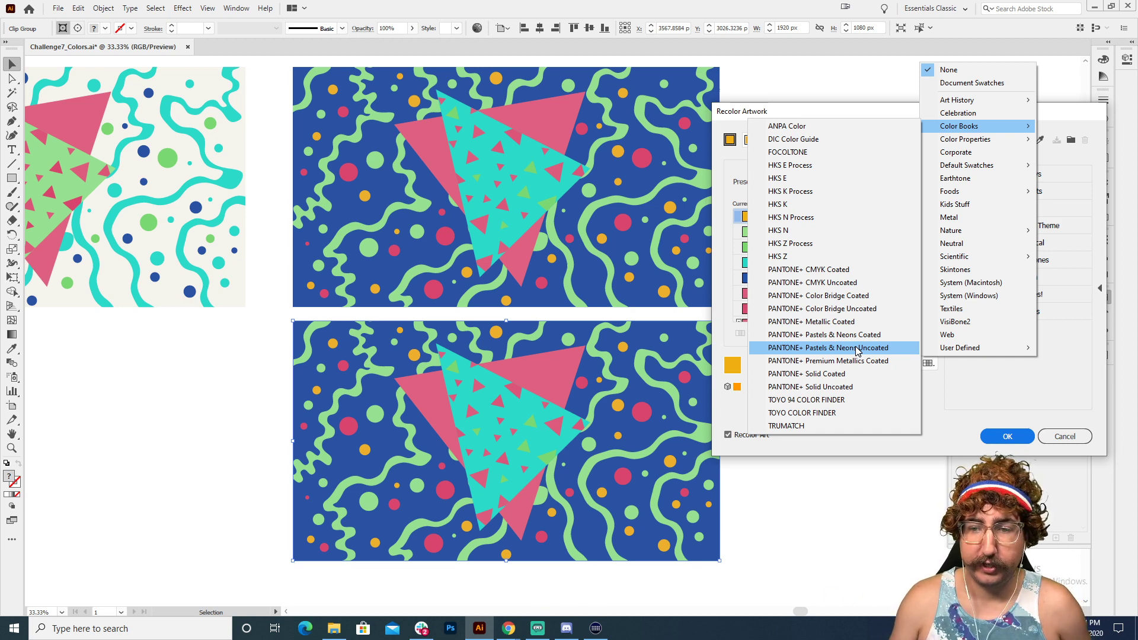
pyautogui.click(842, 375)
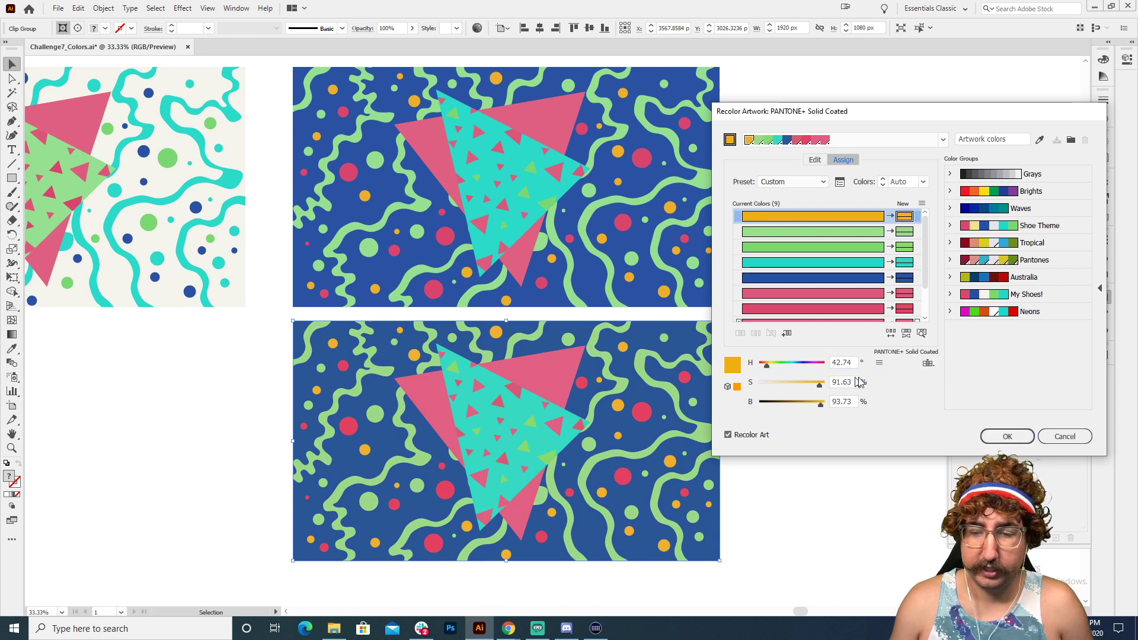
pyautogui.click(1006, 437)
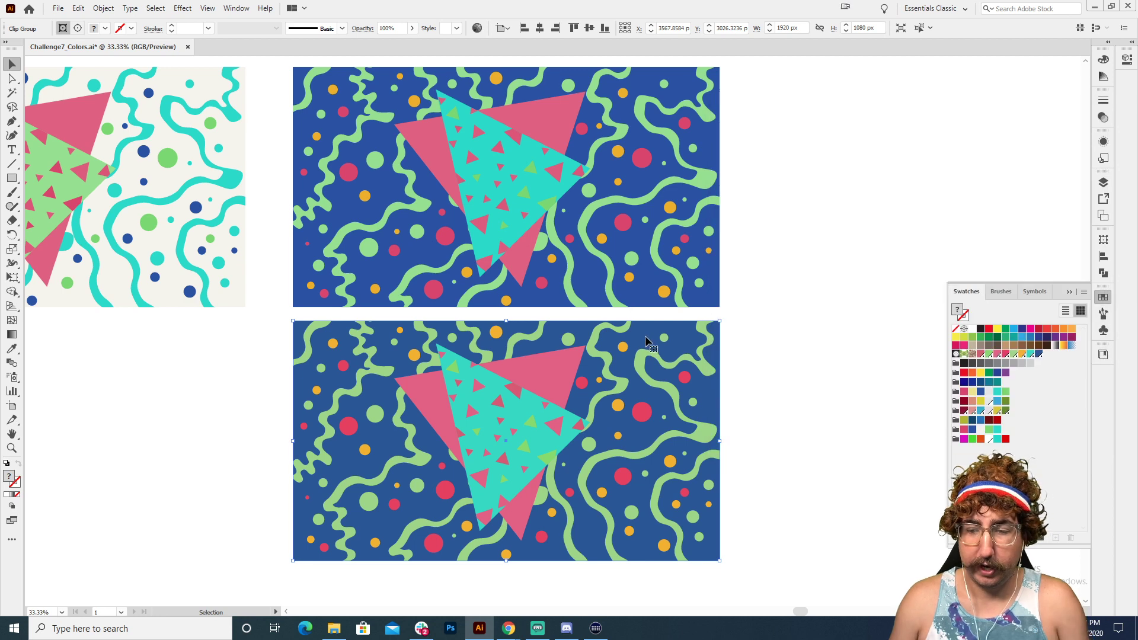
# - Group the new Pantone swatches from the recolored copy into a color group named Pantone Swatches
pyautogui.click(583, 377)
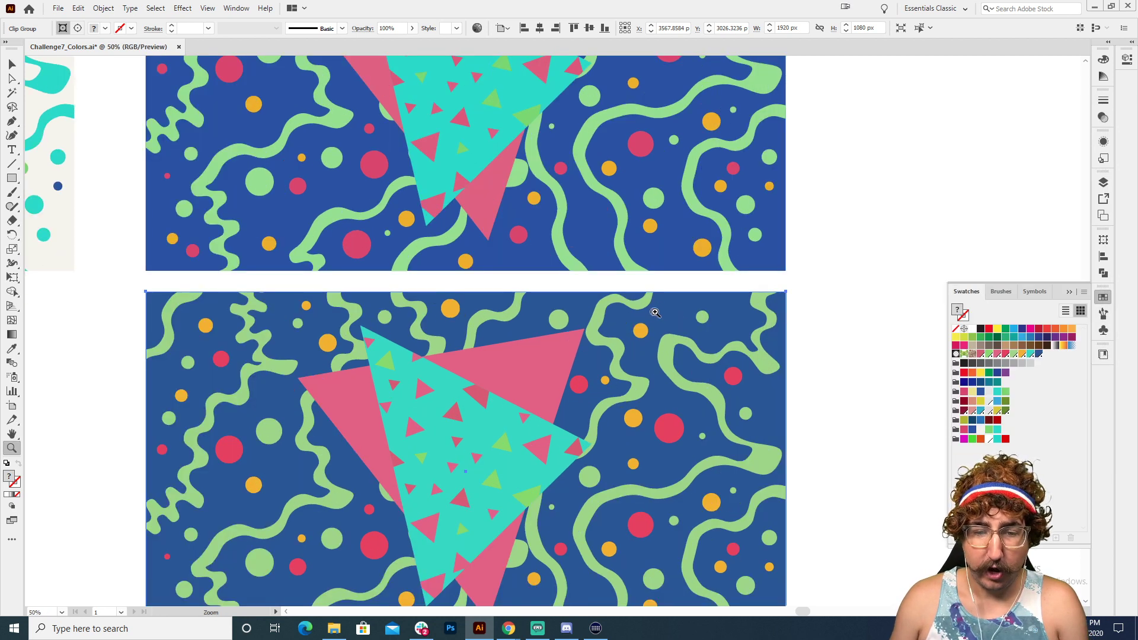
pyautogui.moveTo(677, 309); pyautogui.dragTo(710, 166)
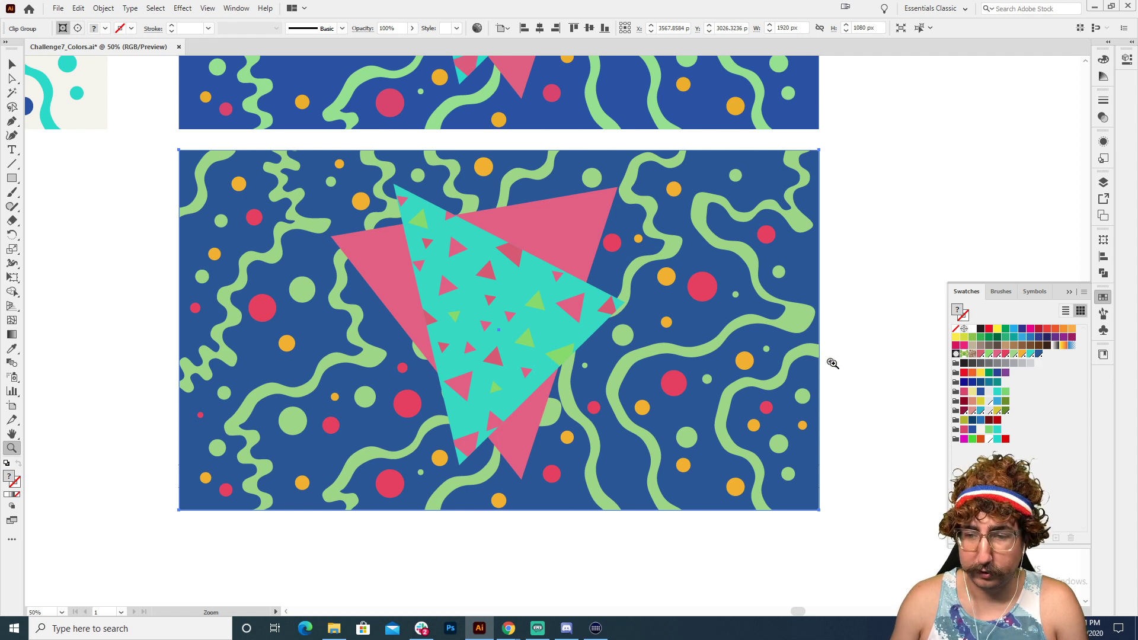
pyautogui.press('v')
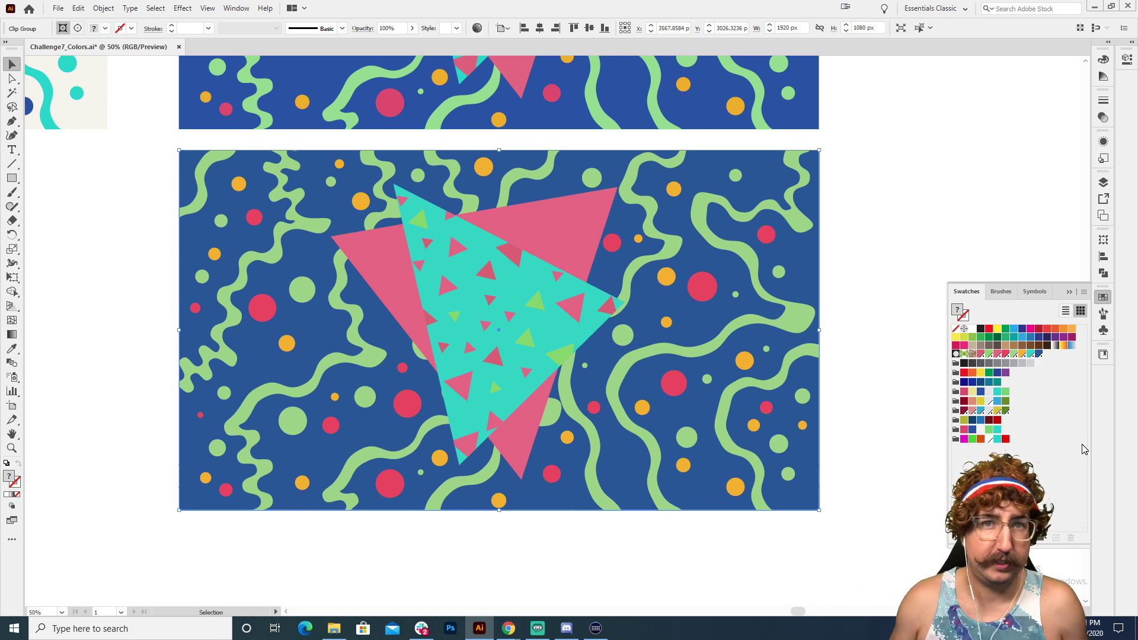
pyautogui.hotkey('ctrl', 'shift', 'a')
pyautogui.click(1037, 355)
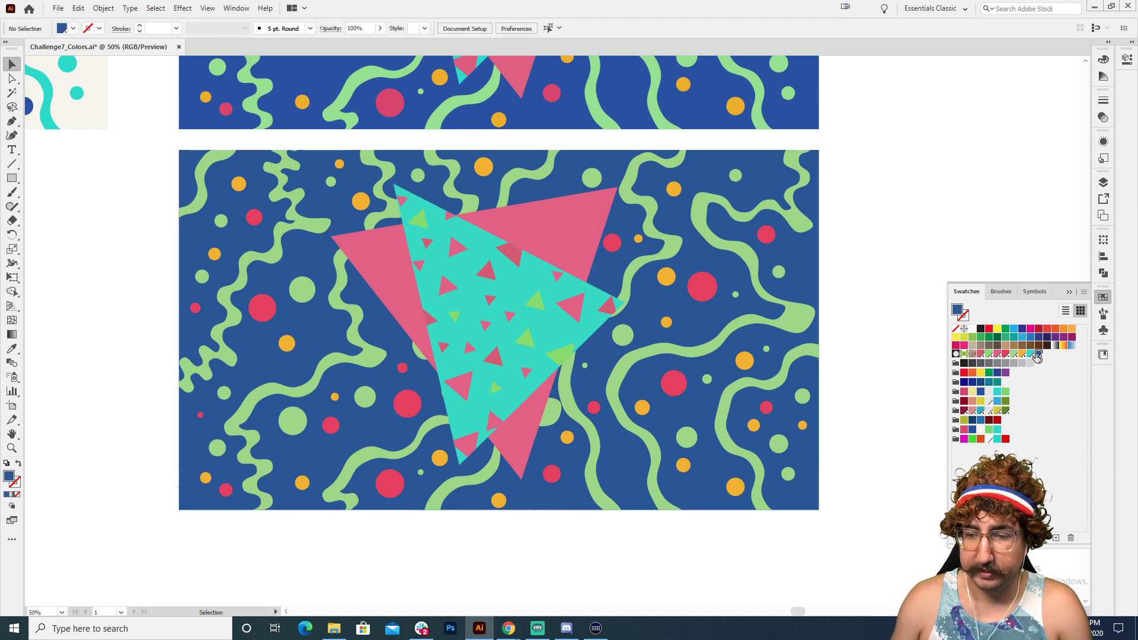
pyautogui.keyDown('shift'); pyautogui.click(980, 356); pyautogui.keyUp('shift')
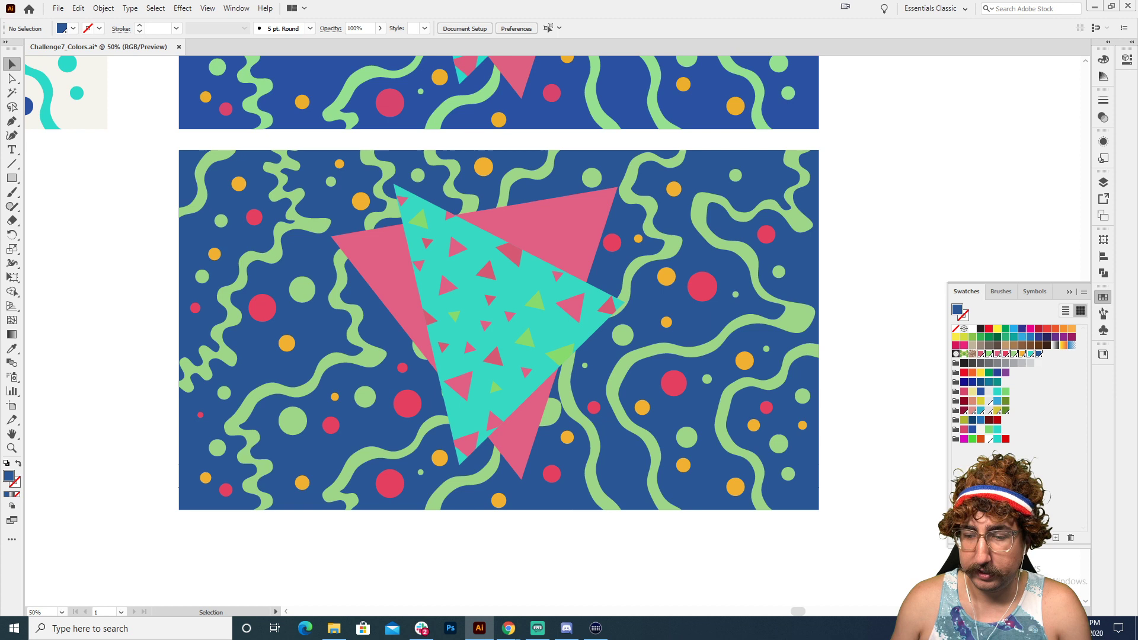
pyautogui.click(1041, 541)
pyautogui.write('Pan')
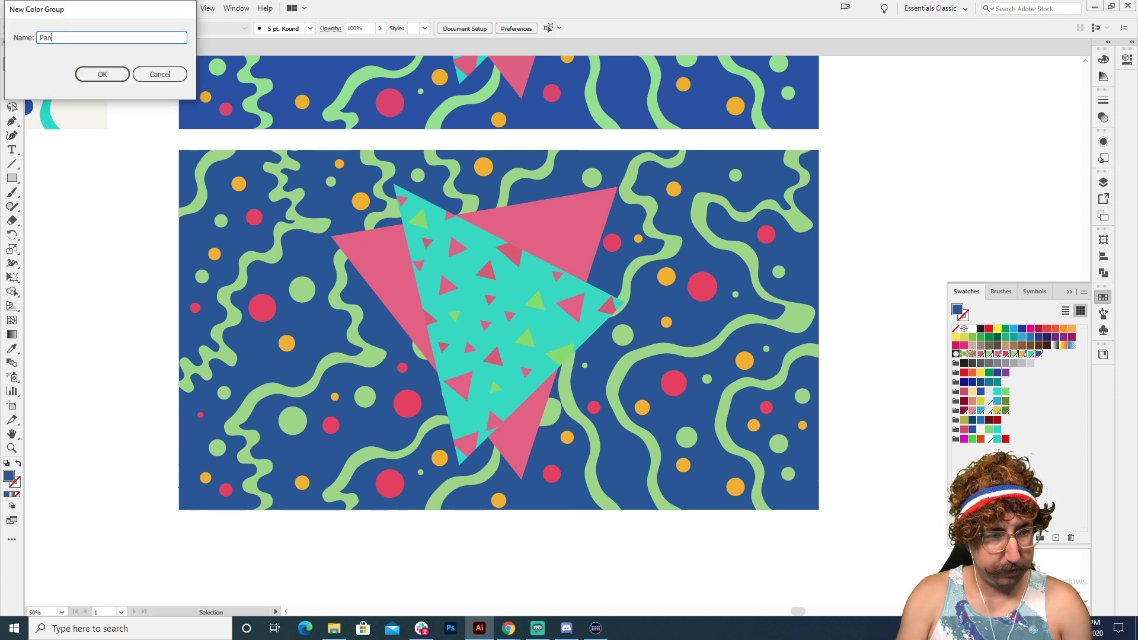
pyautogui.write('tone Sw')
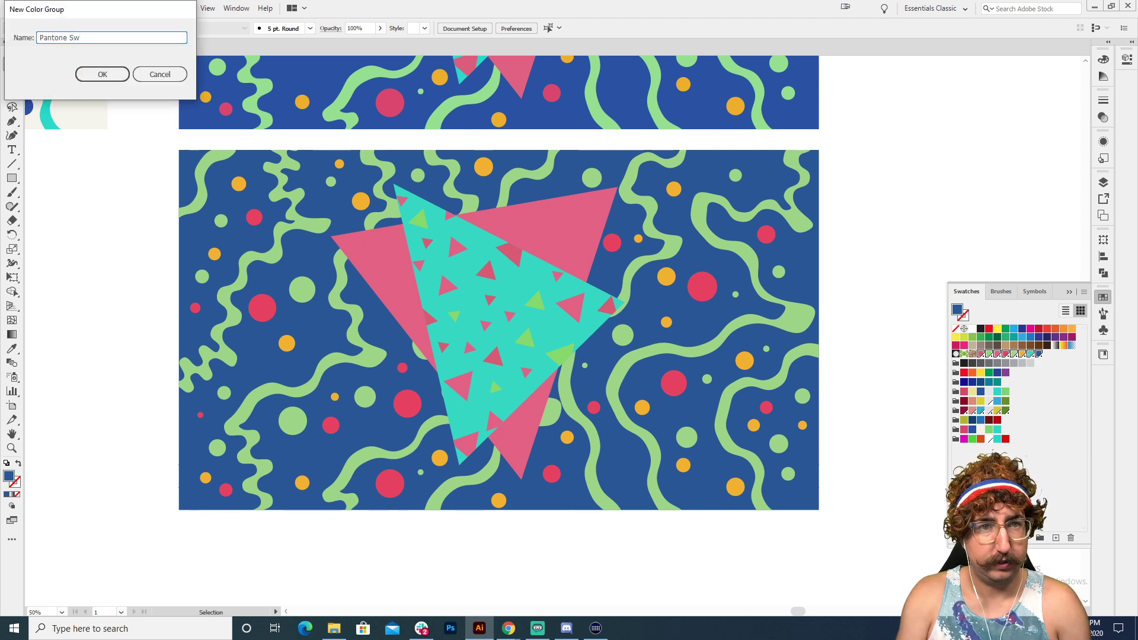
pyautogui.write('atches')
pyautogui.press('Return')
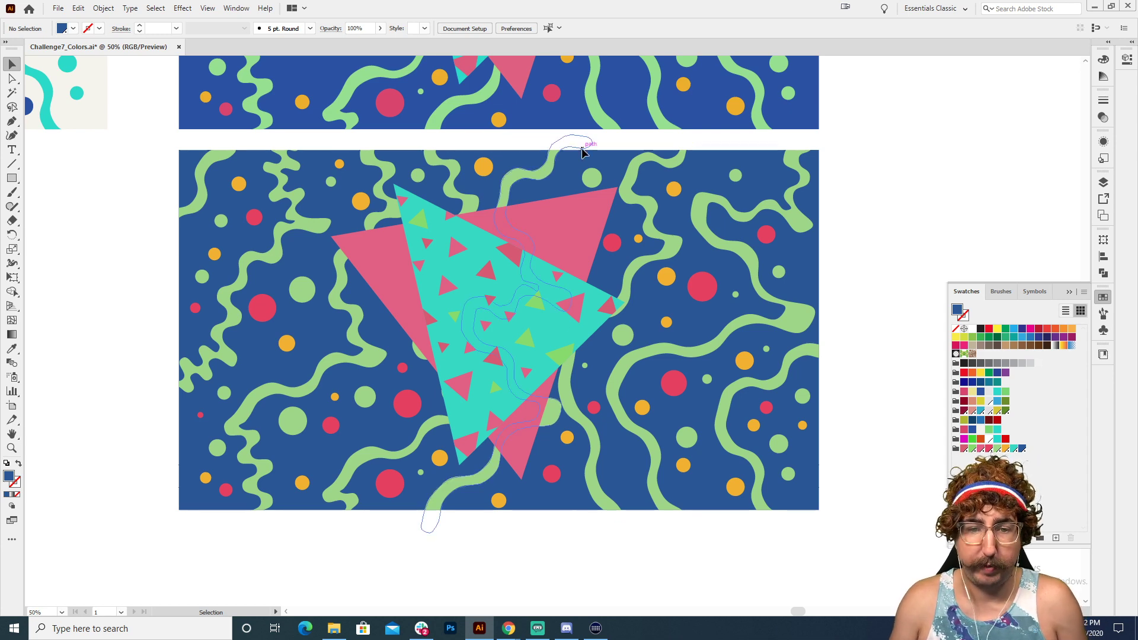
# - Move the Pantone-recolored copy up exactly over the original dark blue design
pyautogui.scroll(3, 542, 307)
pyautogui.press('z')
pyautogui.keyDown('alt'); pyautogui.click(566, 306); pyautogui.keyUp('alt')
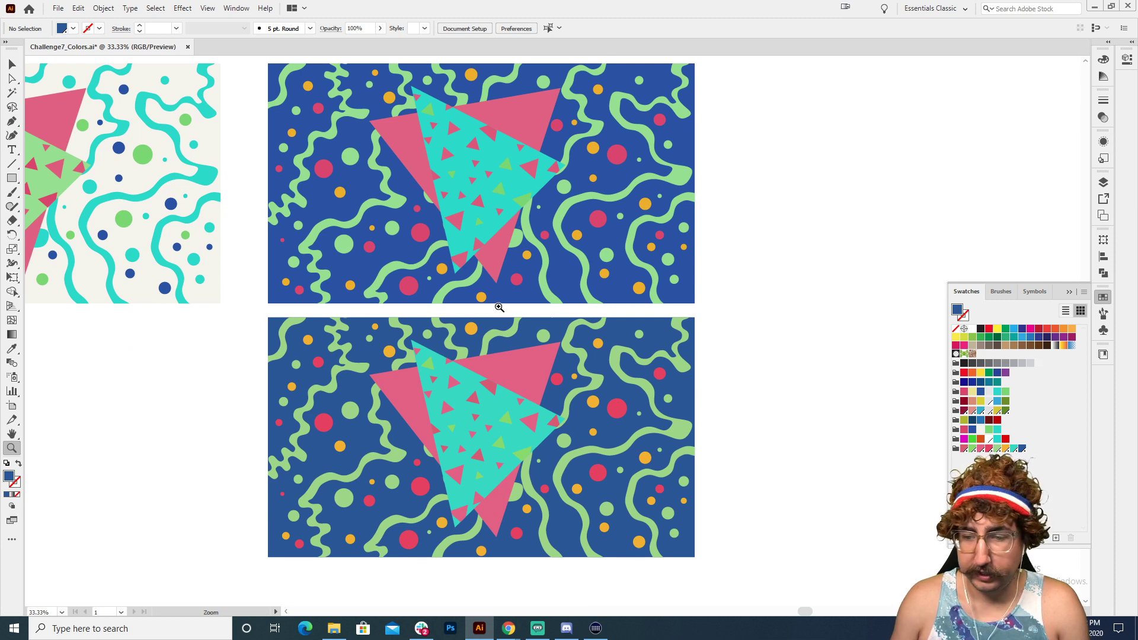
pyautogui.press('v')
pyautogui.moveTo(566, 399); pyautogui.dragTo(570, 176)
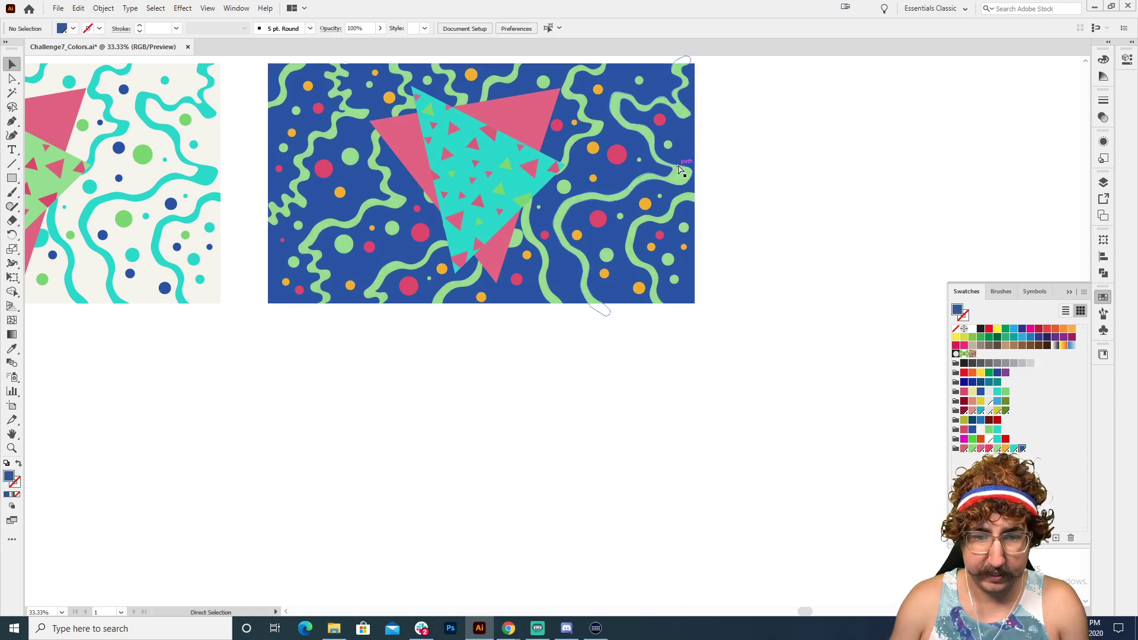
pyautogui.press('z')
pyautogui.click(500, 217)
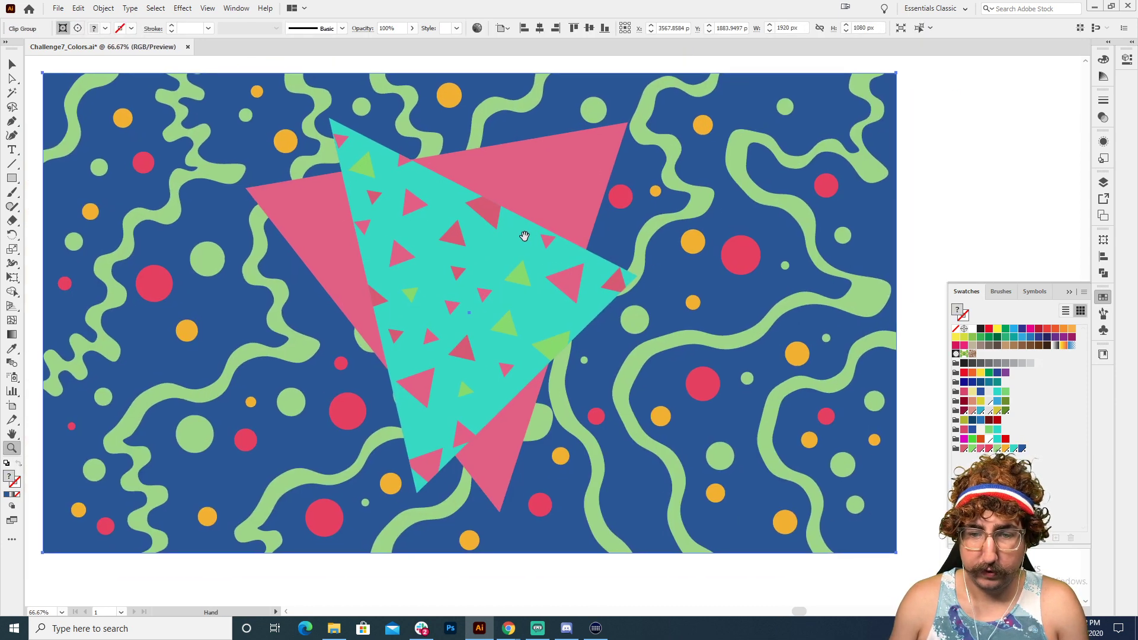
# - Compare the Pantone-recolored copy with the original dark blue design by switching back and forth between the two color versions
pyautogui.press('v')
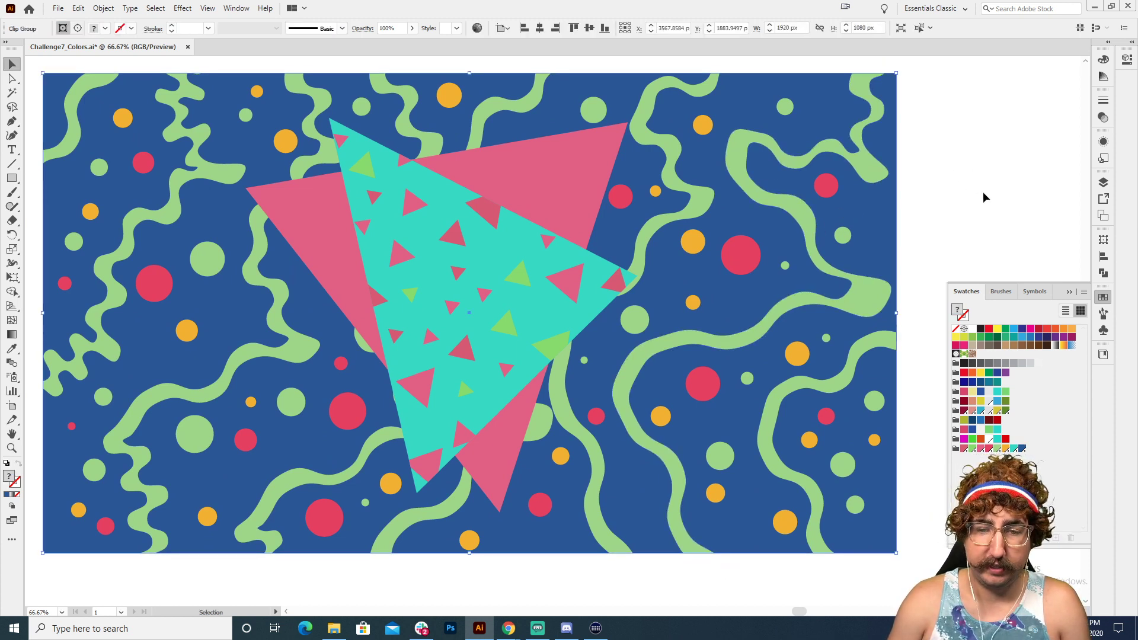
pyautogui.click(983, 192)
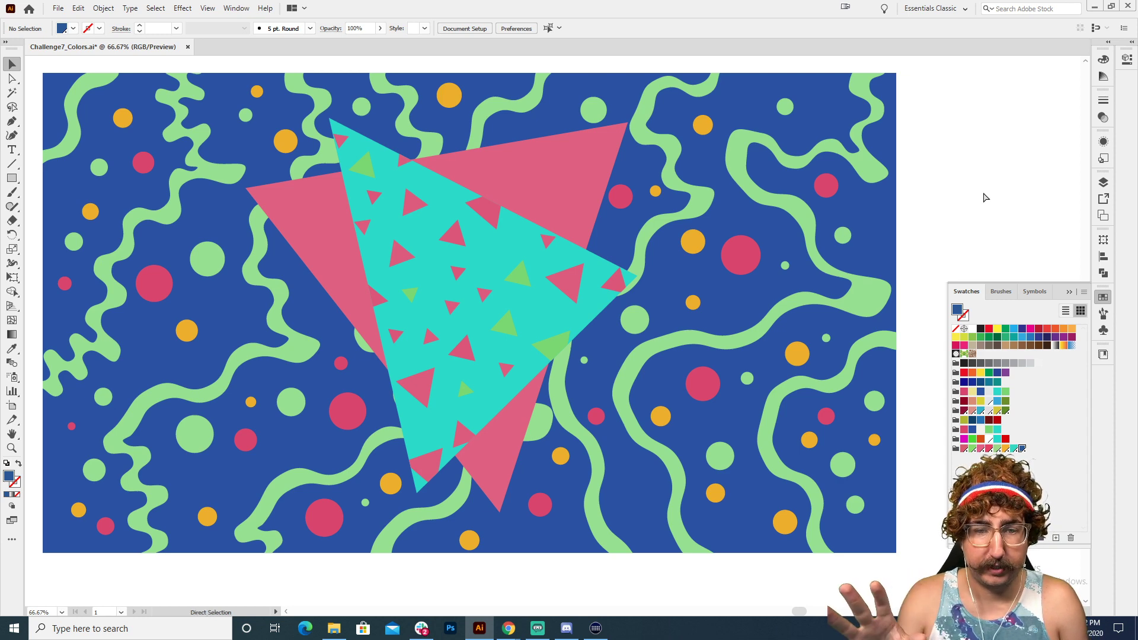
pyautogui.hotkey('ctrl', 'a')
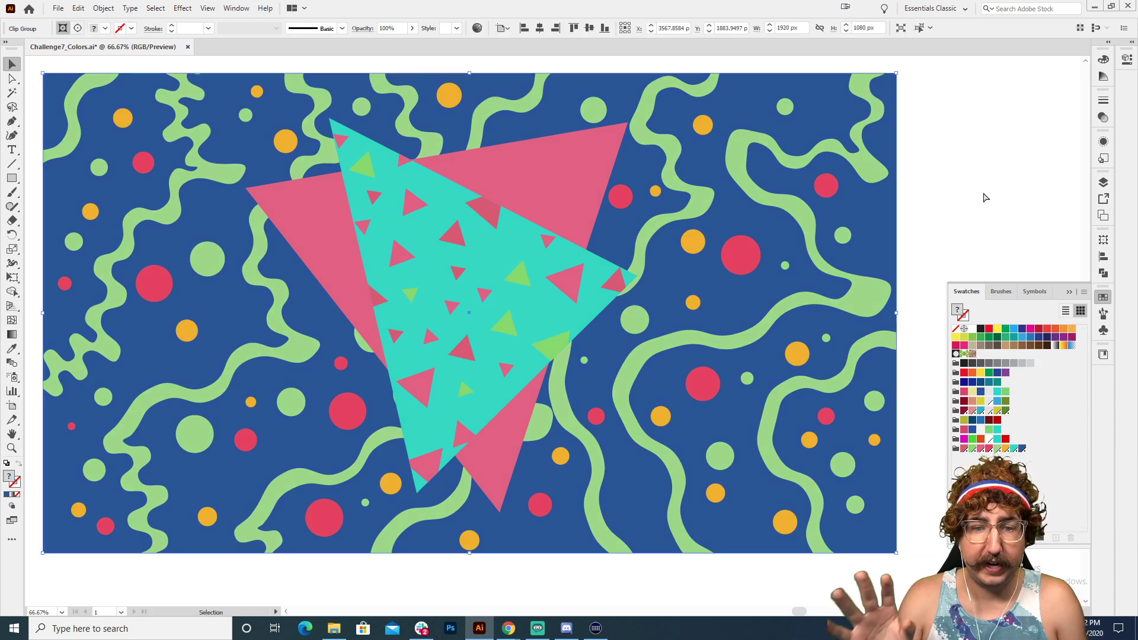
pyautogui.click(983, 197)
pyautogui.press('a')
pyautogui.press('v')
pyautogui.hotkey('ctrl', 'a')
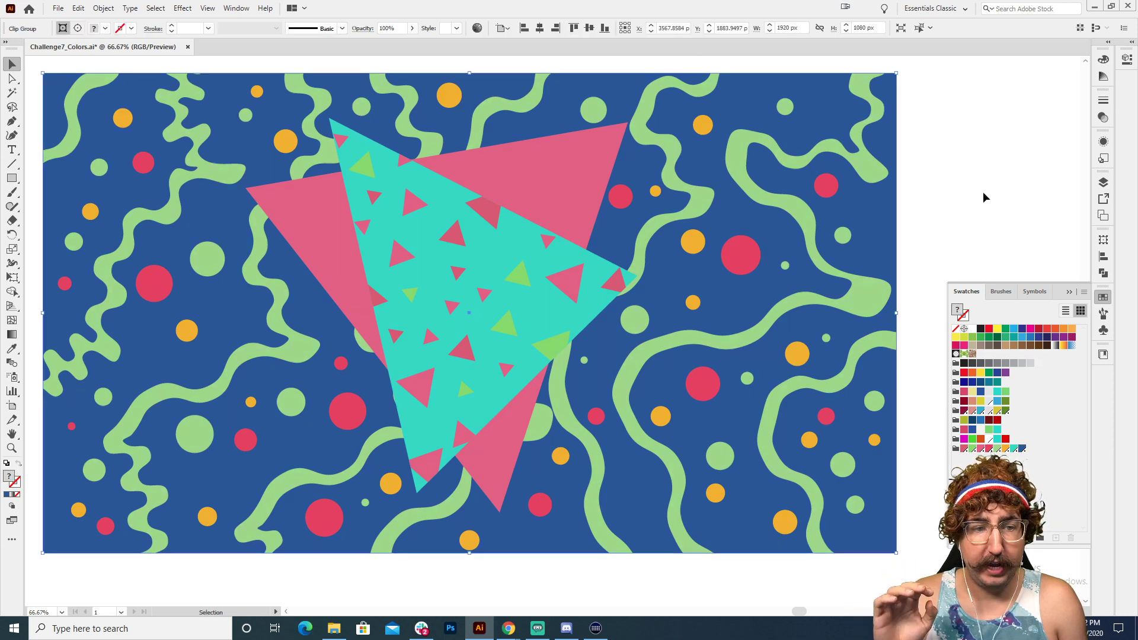
pyautogui.click(983, 193)
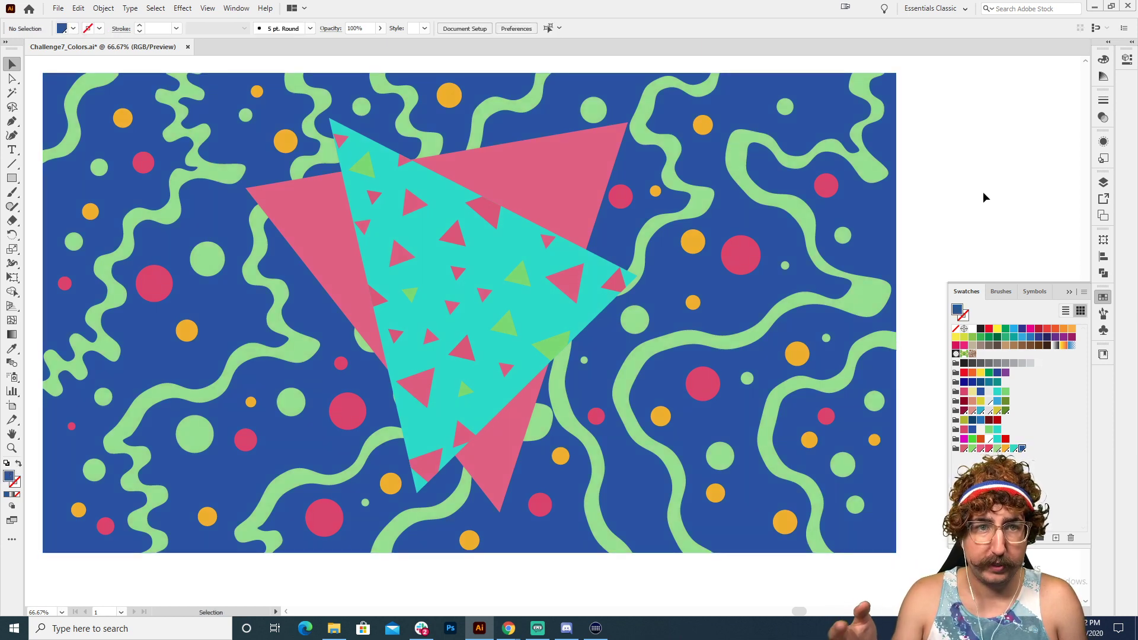
pyautogui.hotkey('ctrl', 'a')
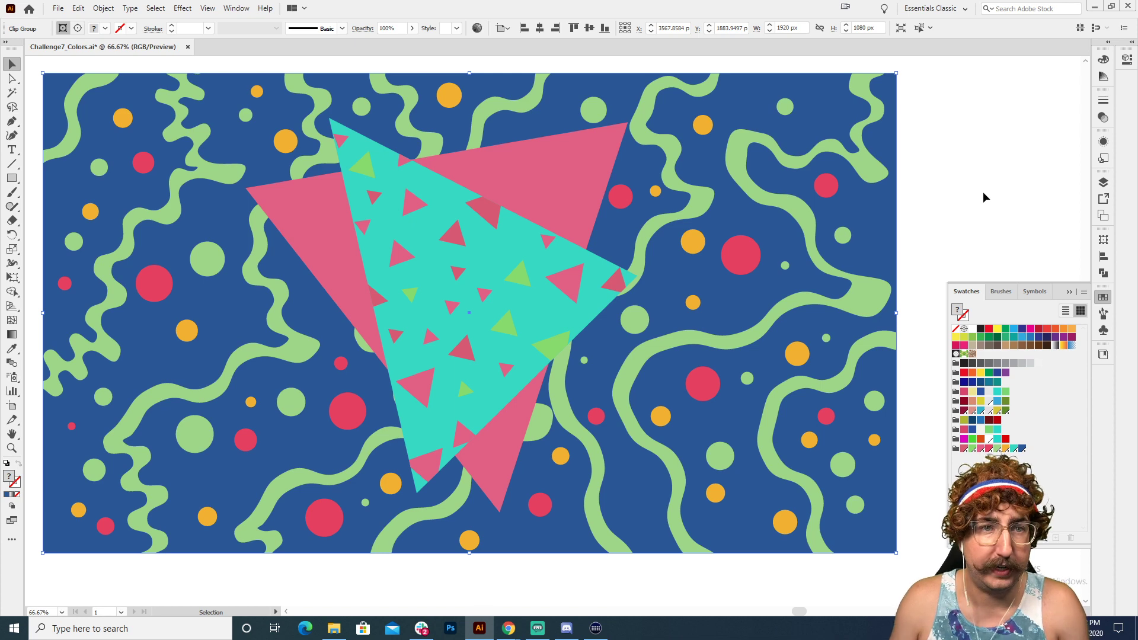
# - Move the Pantone-recolored copy back down directly beneath the original dark blue design, leaving a small gap between them
pyautogui.press('z')
pyautogui.keyDown('alt'); pyautogui.click(562, 266); pyautogui.keyUp('alt')
pyautogui.press('v')
pyautogui.hotkey('ctrl', 'shift', 'a')
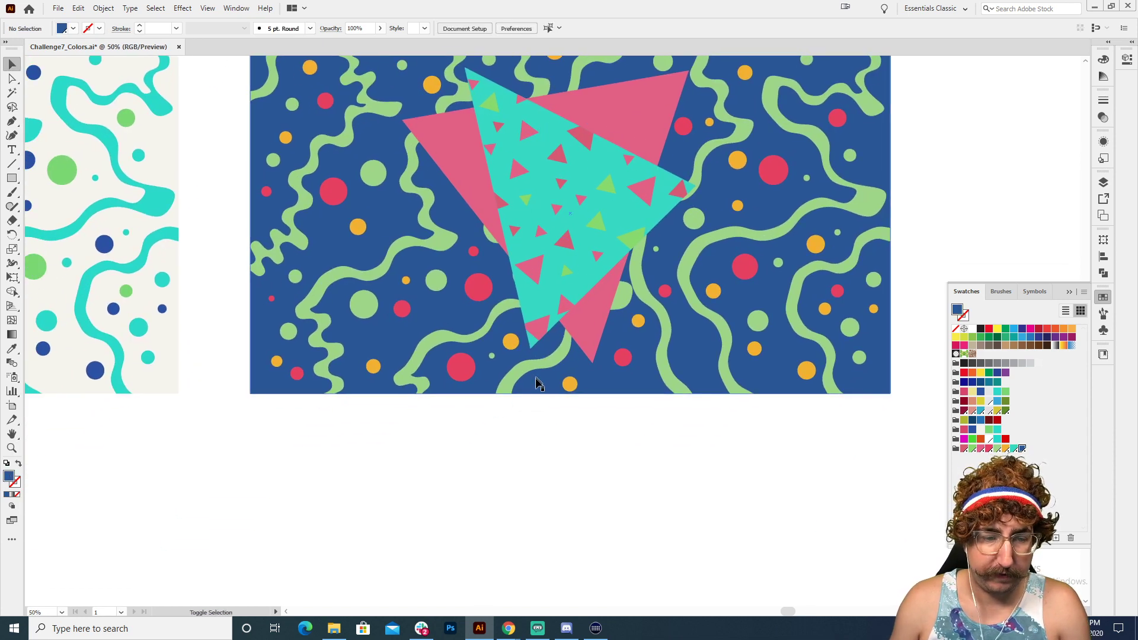
pyautogui.moveTo(548, 255); pyautogui.dragTo(573, 322)
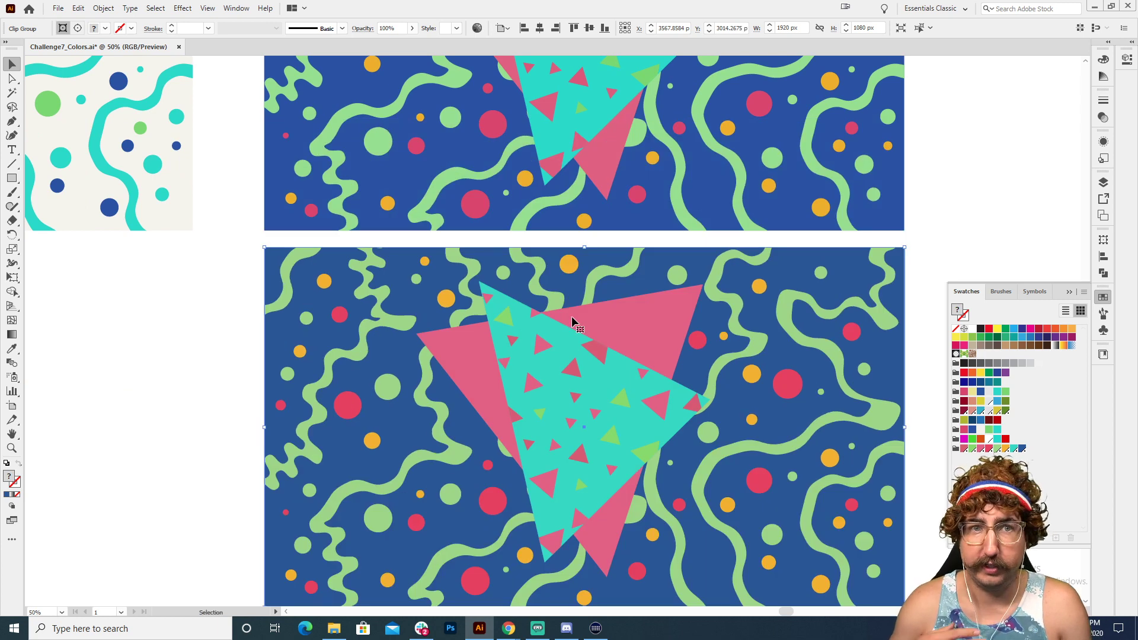
# - Duplicate the original bright green design and place the copy beside the artboard, to the left of and level with the original
pyautogui.press('z')
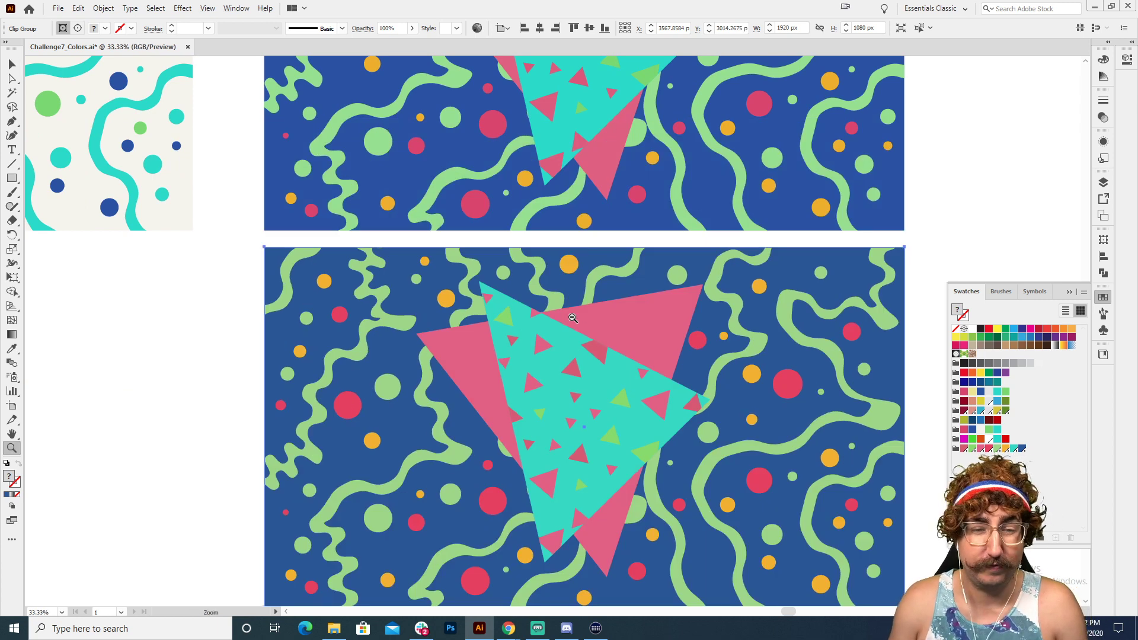
pyautogui.keyDown('alt'); pyautogui.click(500, 362); pyautogui.keyUp('alt')
pyautogui.moveTo(534, 295); pyautogui.dragTo(637, 481)
pyautogui.moveTo(539, 323); pyautogui.dragTo(1062, 508)
pyautogui.press('v')
pyautogui.moveTo(498, 291); pyautogui.dragTo(827, 412)
pyautogui.moveTo(810, 343); pyautogui.dragTo(468, 343)
# - Recolor the new bright green copy with its colors limited to the PANTONE+ Solid Coated color book
pyautogui.press('z')
pyautogui.click(598, 393)
pyautogui.click(527, 348)
pyautogui.moveTo(394, 271); pyautogui.dragTo(595, 253)
pyautogui.click(80, 12)
pyautogui.moveTo(154, 217)
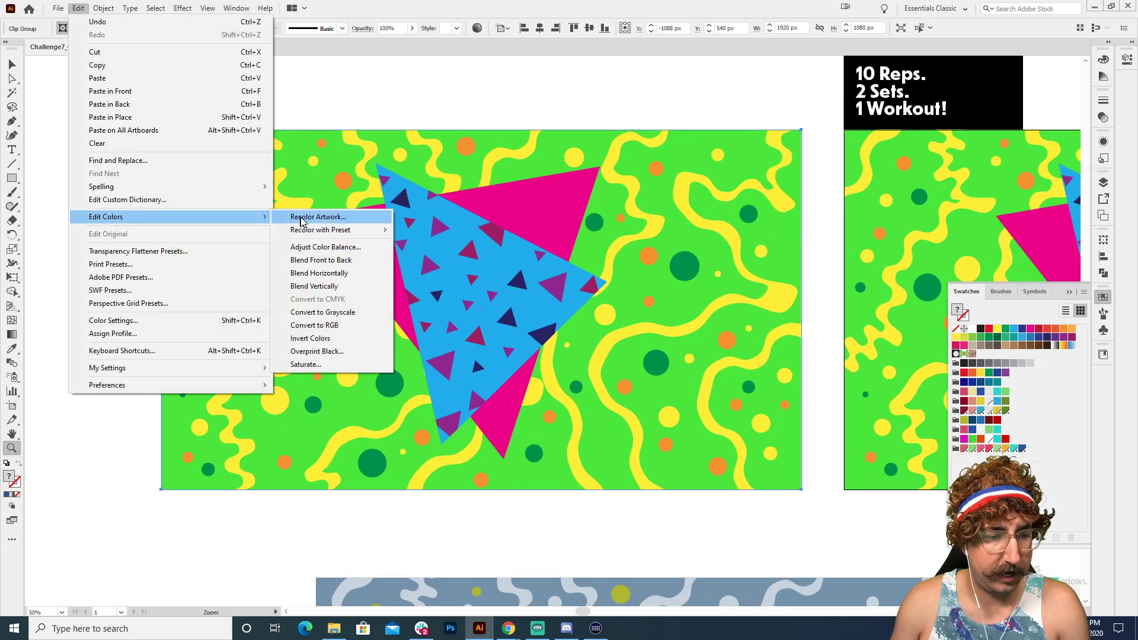
pyautogui.click(305, 218)
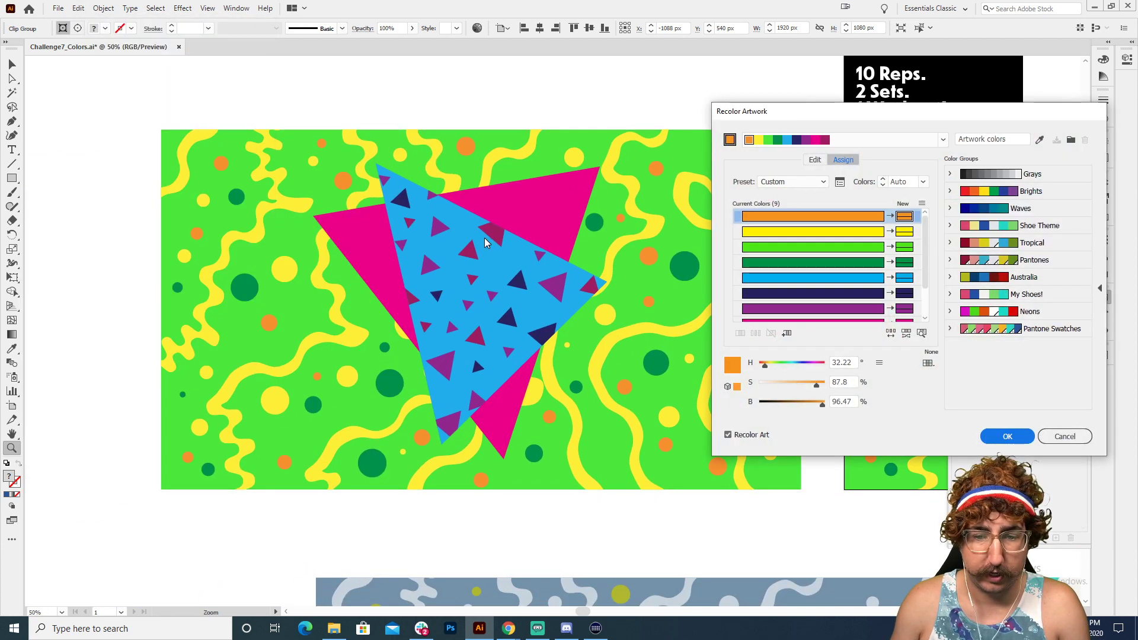
pyautogui.click(928, 363)
pyautogui.moveTo(960, 126)
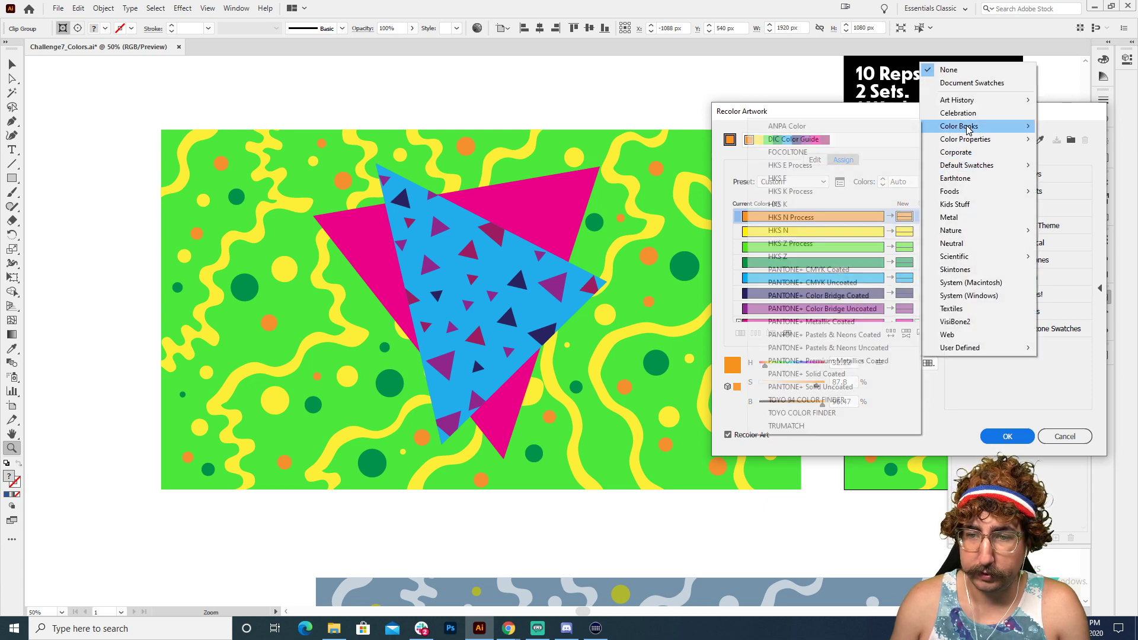
pyautogui.click(844, 374)
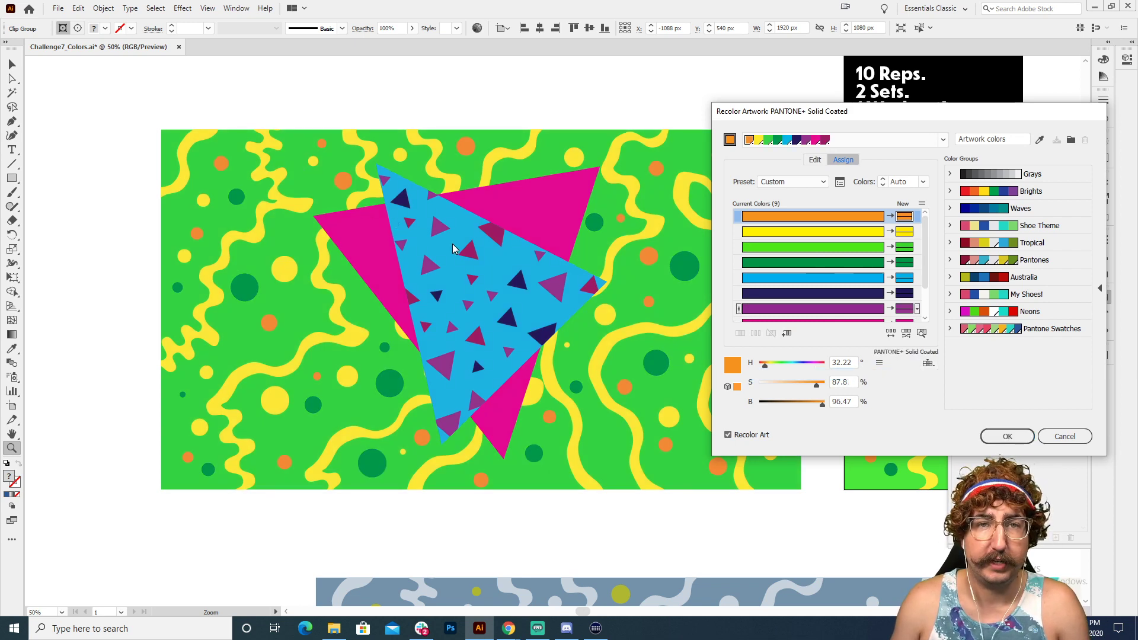
pyautogui.click(1002, 437)
# - Examine the Pantone-recolored green copy against the bright green original, and review all the color variations together
pyautogui.hscroll(4, 793, 261)
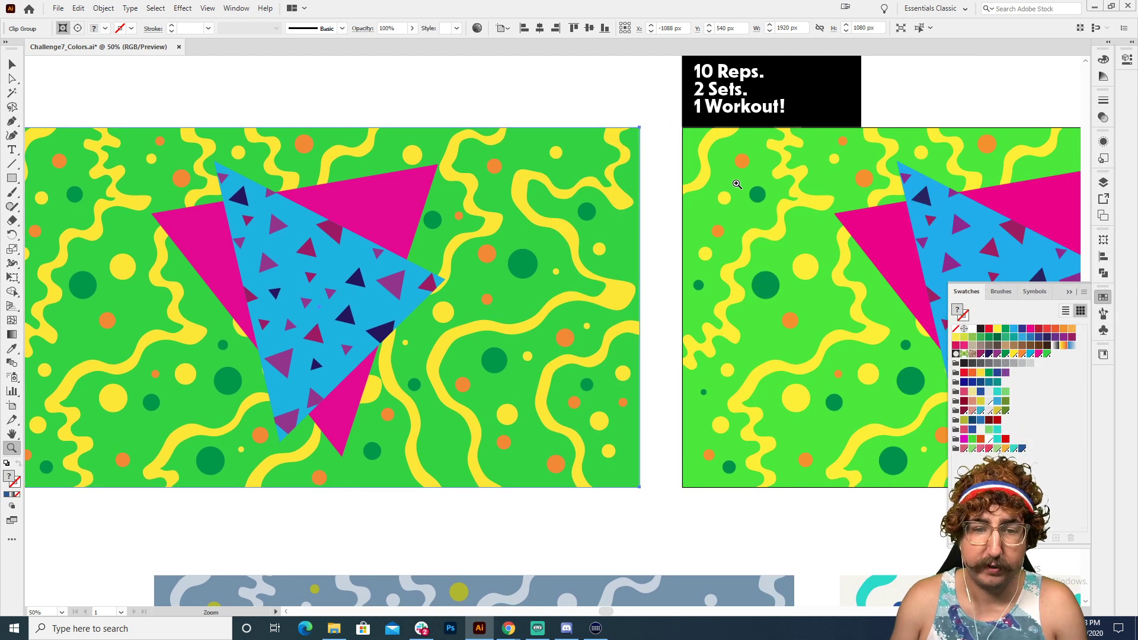
pyautogui.hscroll(3, 737, 184)
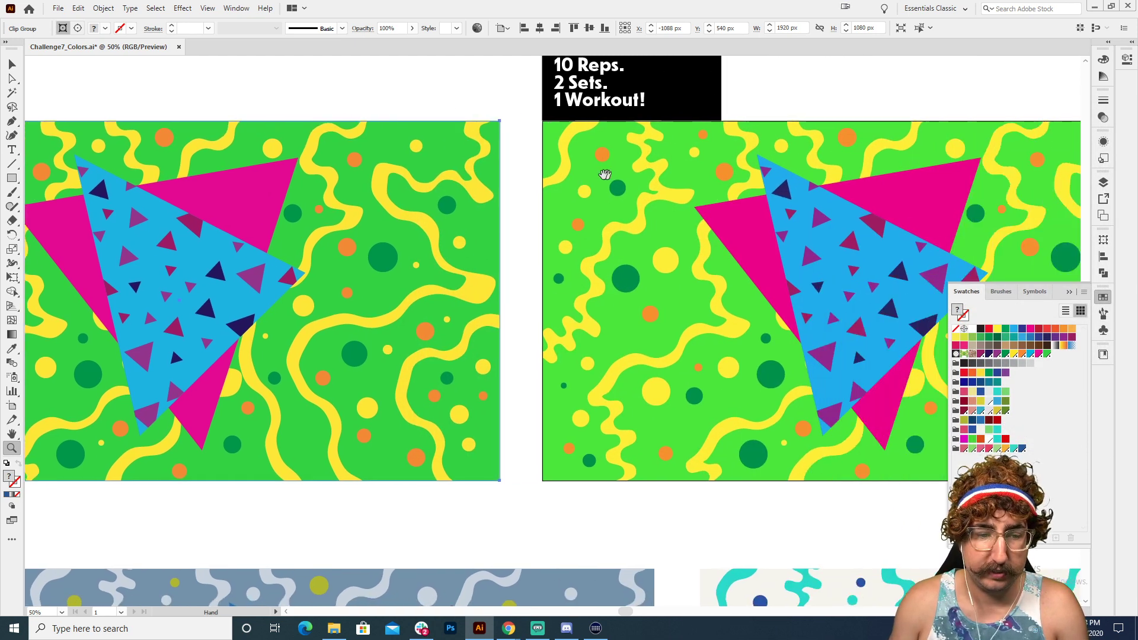
pyautogui.press('v')
pyautogui.hotkey('ctrl', 'shift', 'a')
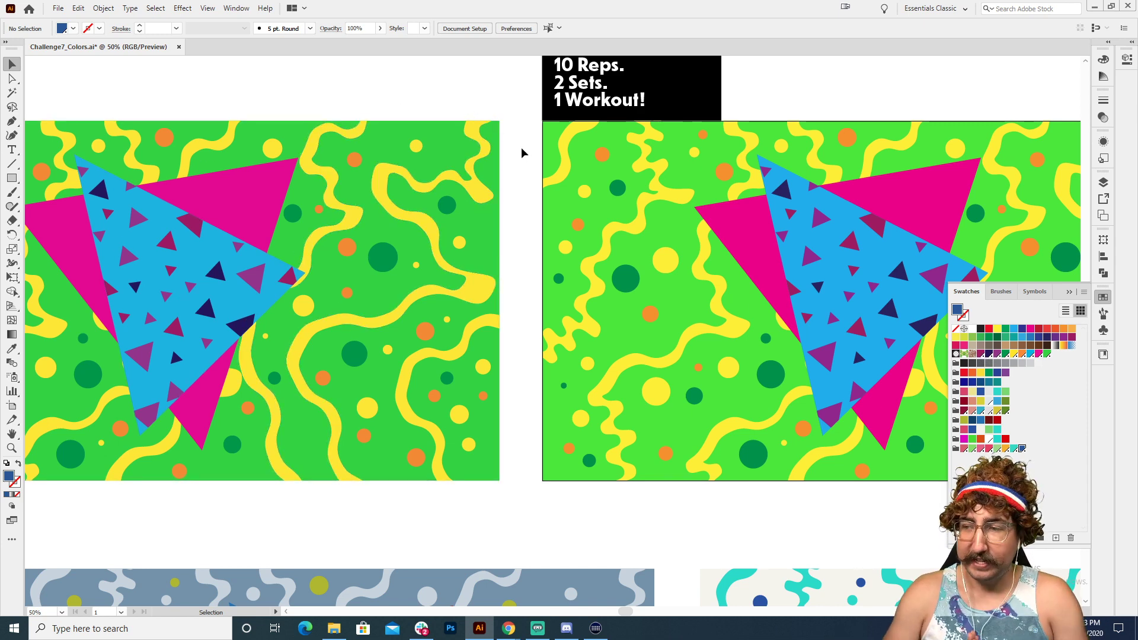
pyautogui.press('z')
pyautogui.keyDown('alt'); pyautogui.click(639, 345); pyautogui.keyUp('alt')
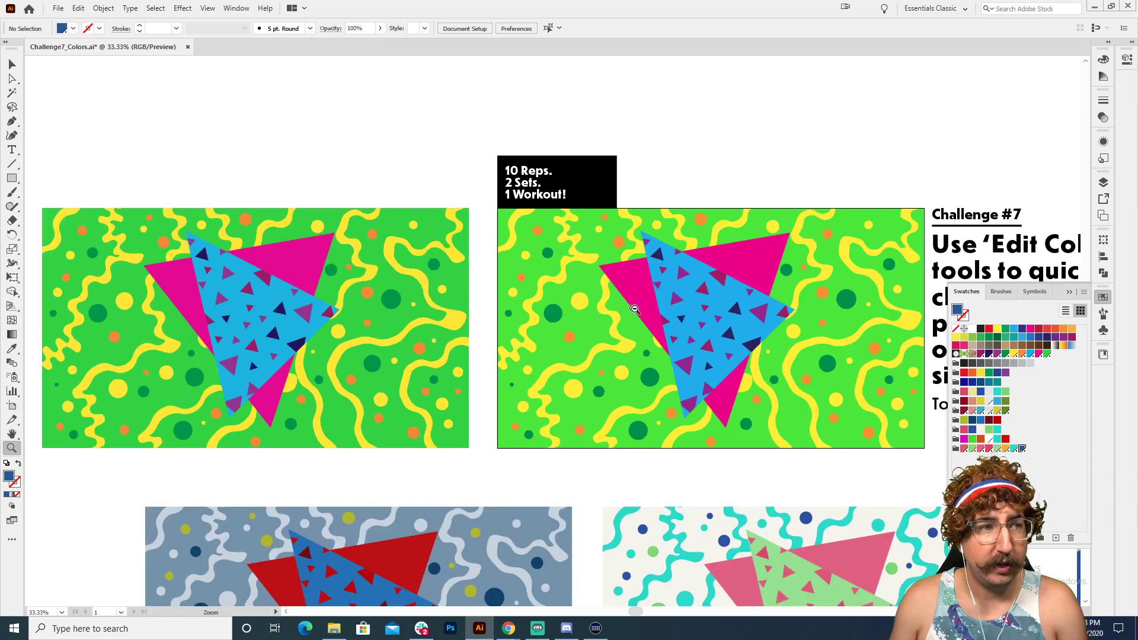
pyautogui.keyDown('alt'); pyautogui.click(639, 345); pyautogui.keyUp('alt')
pyautogui.moveTo(639, 345); pyautogui.dragTo(511, 153)
pyautogui.keyDown('alt'); pyautogui.click(474, 160); pyautogui.keyUp('alt')
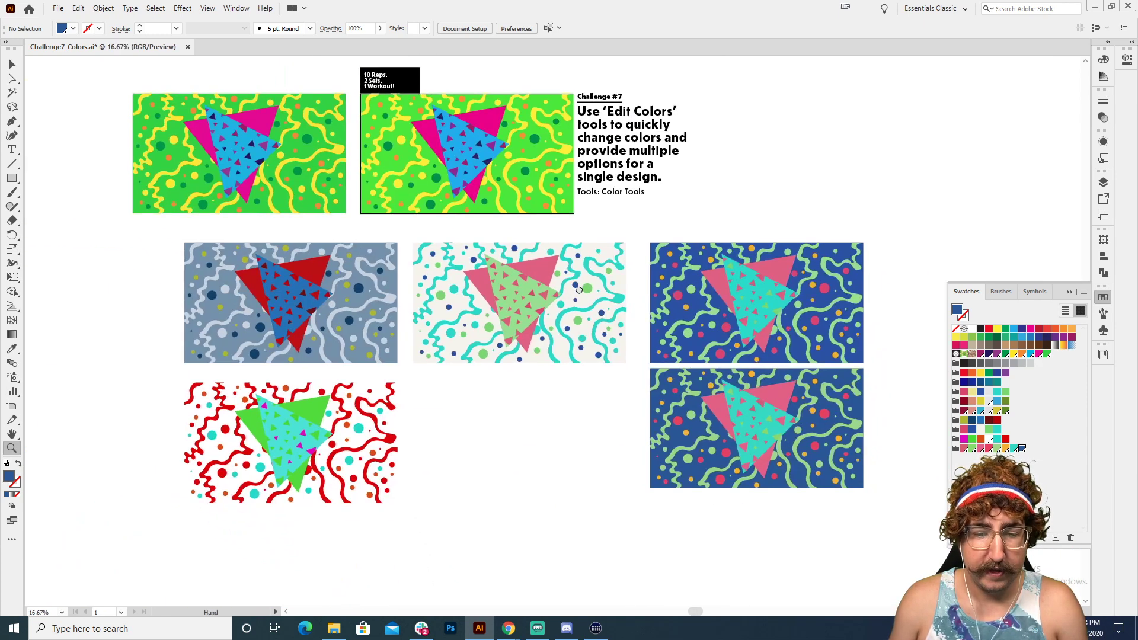
pyautogui.moveTo(579, 290); pyautogui.dragTo(590, 326)
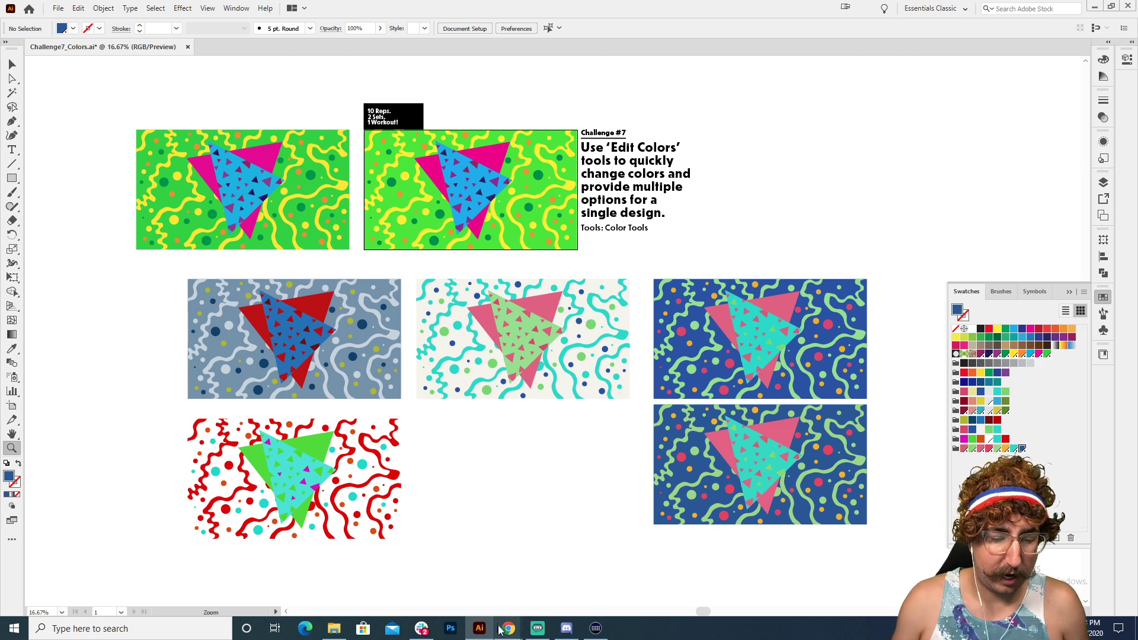
# - Switch to Chrome and view the Behance Daily Creative Challenge page and the open Adobe Color accessible palette page
pyautogui.moveTo(508, 627)
pyautogui.click(476, 577)
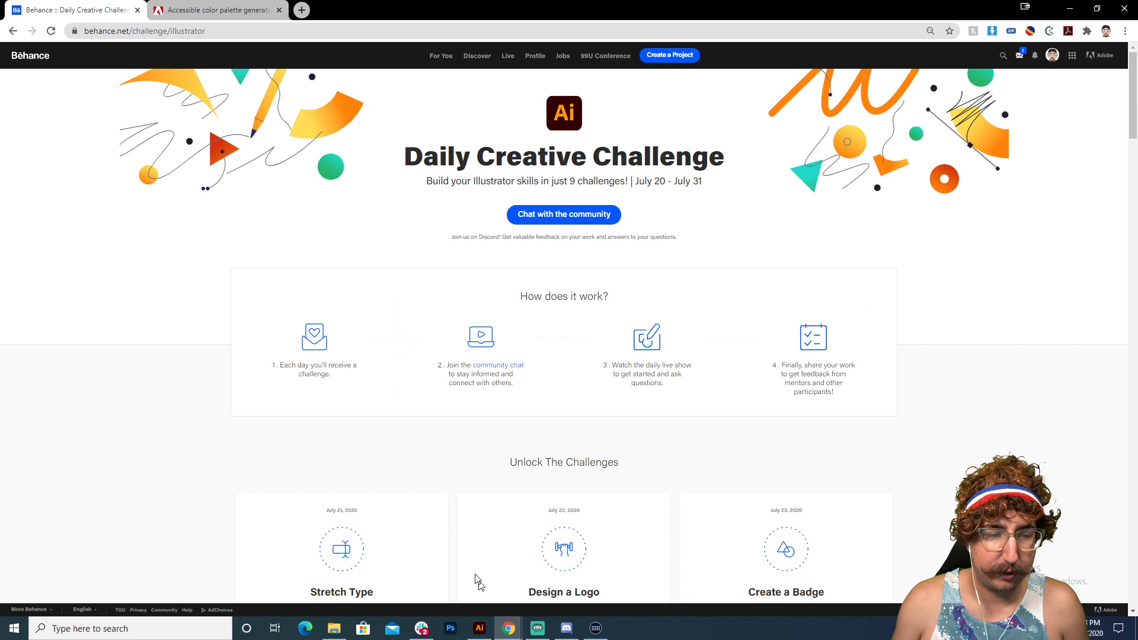
pyautogui.click(216, 10)
pyautogui.click(36, 99)
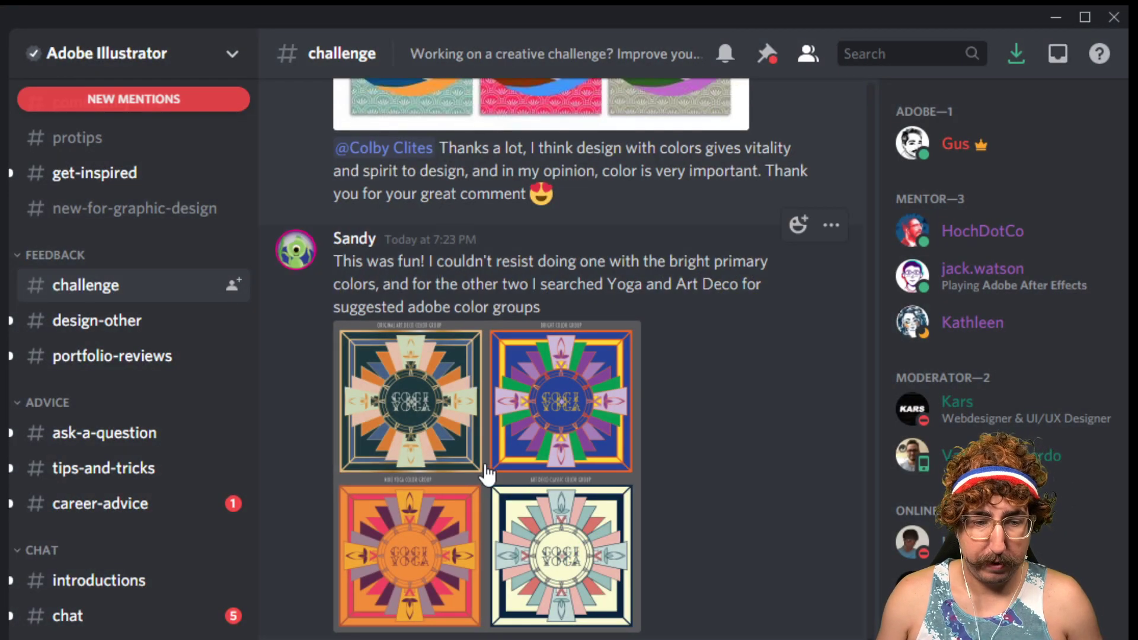
# - View the Gogi Yoga and Thinking Outside the Box color variations enlarged in the Discord challenge channel
pyautogui.click(490, 441)
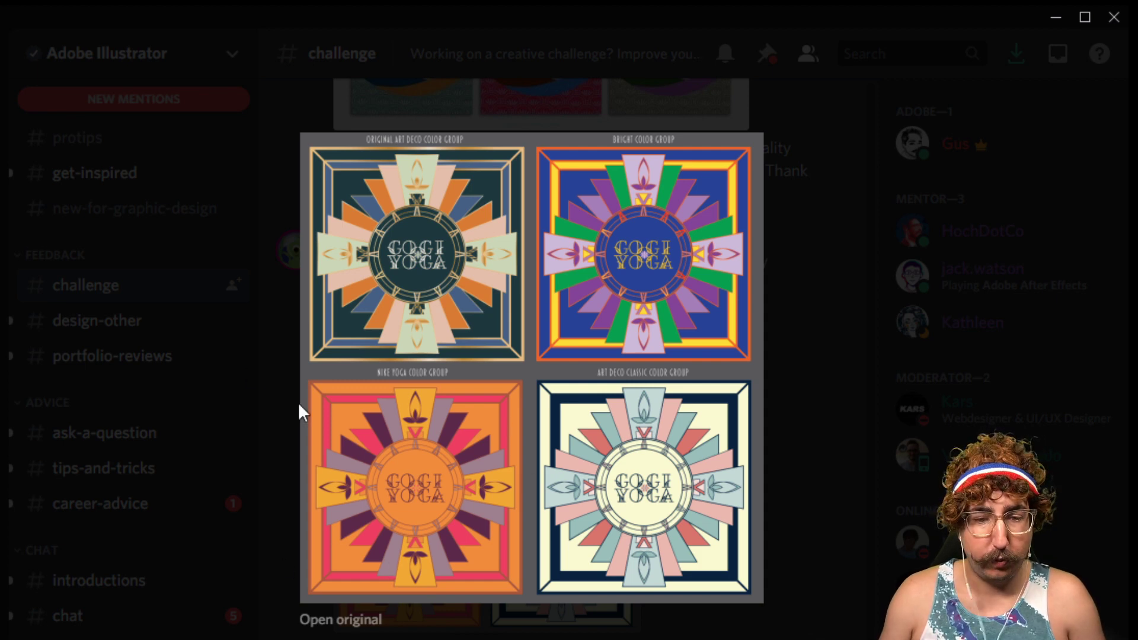
pyautogui.click(889, 275)
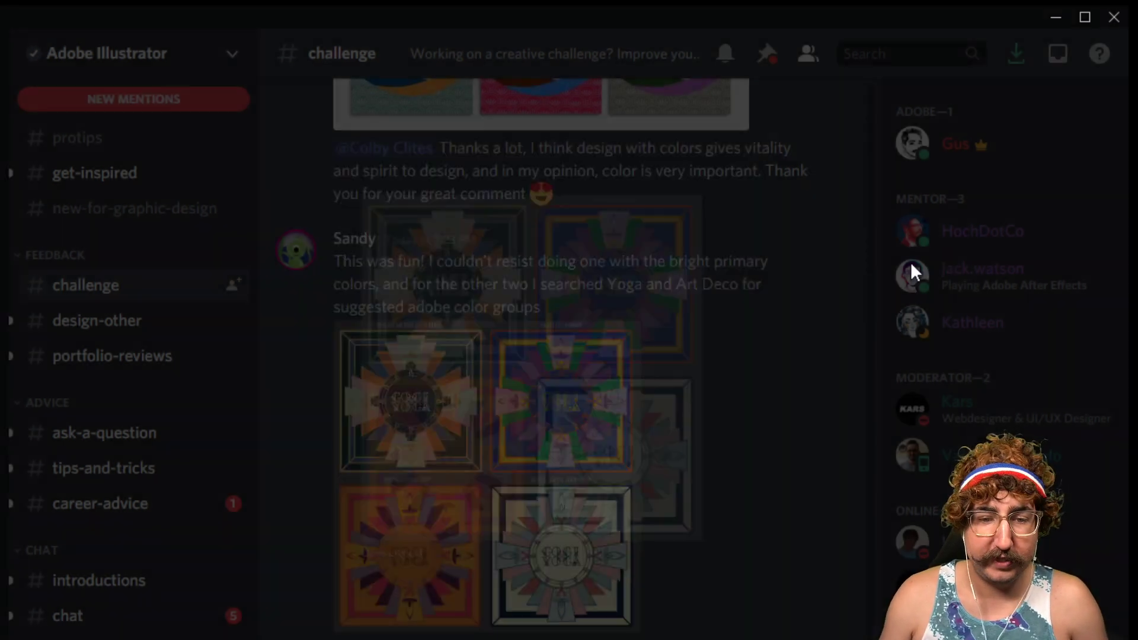
pyautogui.scroll(5, 640, 388)
pyautogui.click(509, 383)
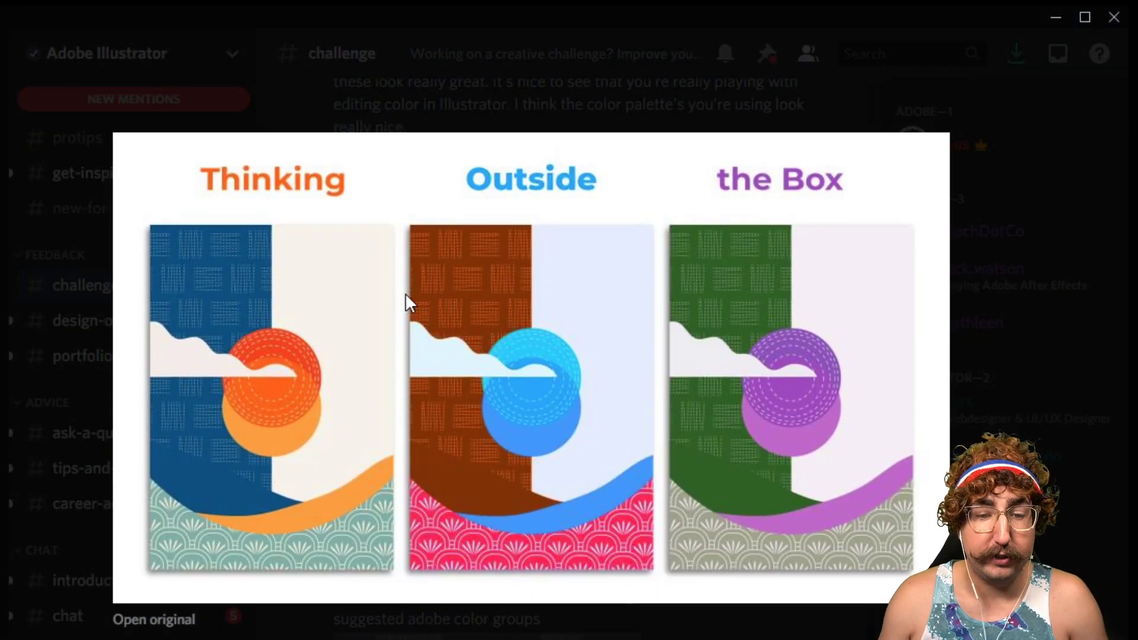
pyautogui.click(982, 277)
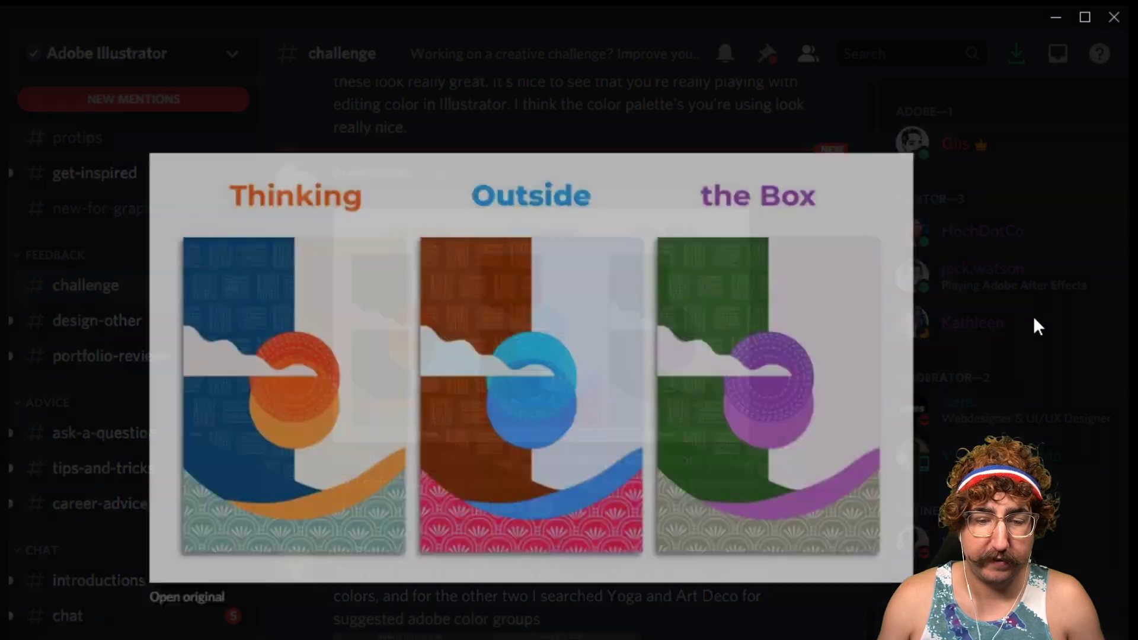
# - Browse older submissions in the challenge channel and enlarge the Me Fitness Challenge Seven color variations
pyautogui.scroll(10, 678, 356)
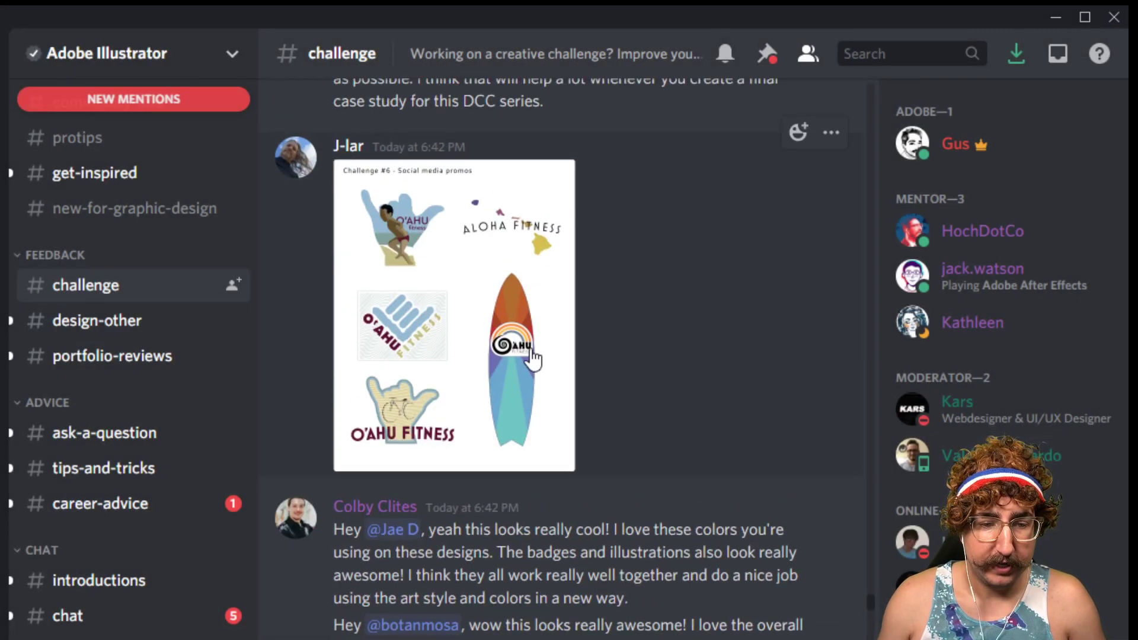
pyautogui.scroll(15, 536, 359)
pyautogui.scroll(3, 533, 359)
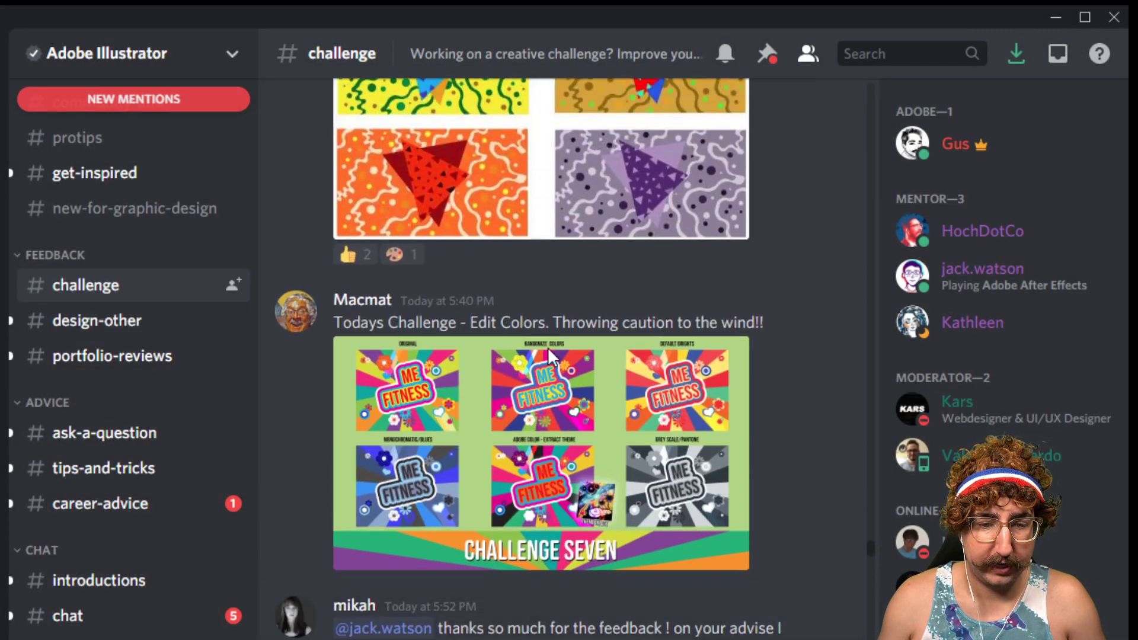
pyautogui.click(591, 431)
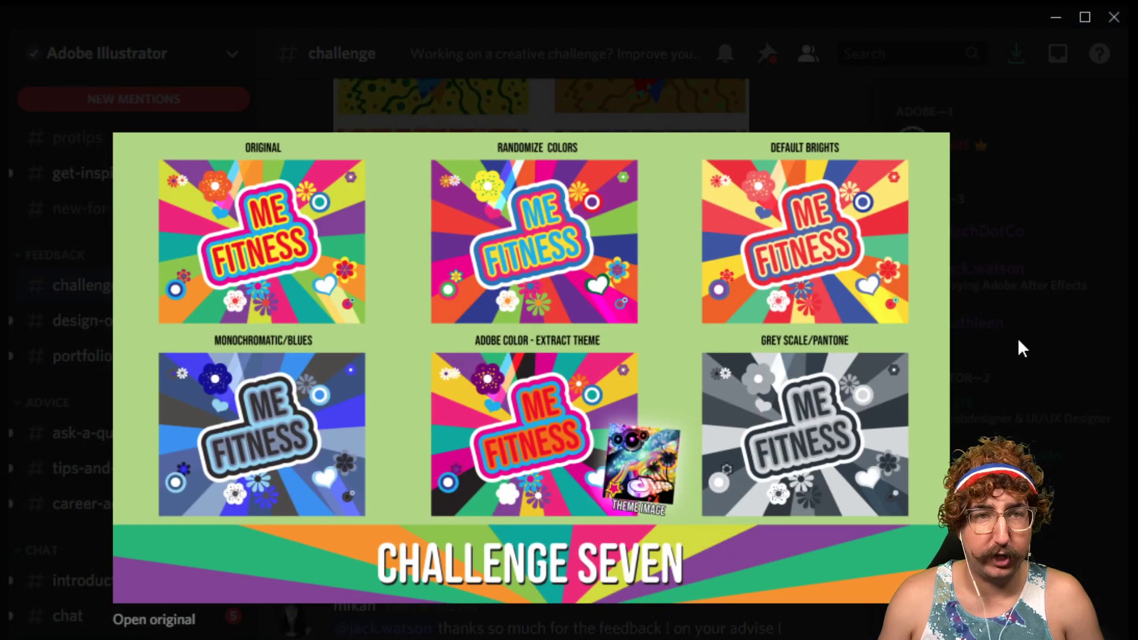